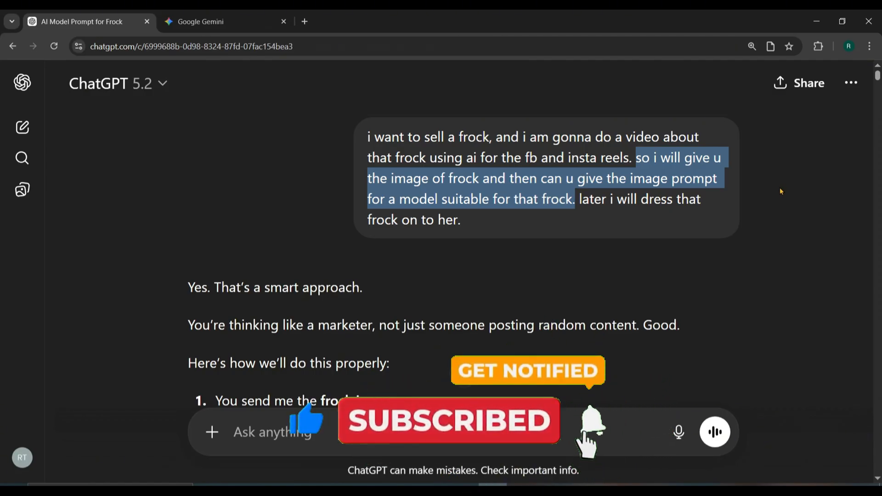
- Copy the realistic, high-converting model image prompt from the reply to the burgundy frock photo
{"action": "key", "text": "ctrl+minus"}
{"action": "key", "text": "ctrl+minus"}
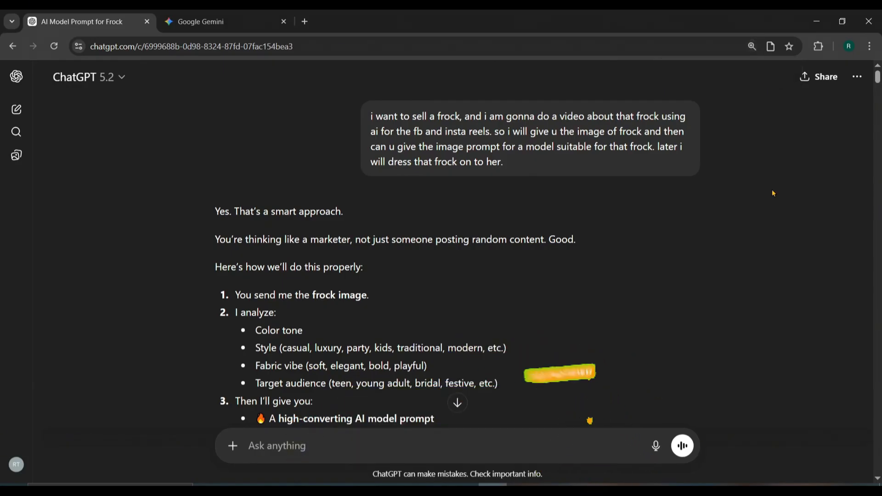
{"action": "scroll", "coordinate": [773, 193], "scroll_direction": "down", "scroll_amount": 10}
{"action": "scroll", "coordinate": [771, 197], "scroll_direction": "down", "scroll_amount": 3}
{"action": "key", "text": "ctrl+plus"}
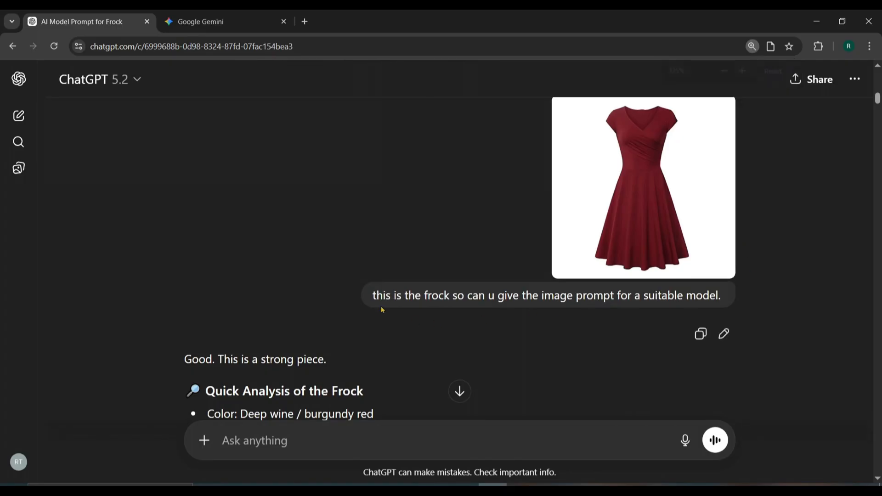
{"action": "key", "text": "ctrl+minus"}
{"action": "scroll", "coordinate": [794, 272], "scroll_direction": "down", "scroll_amount": 6}
{"action": "scroll", "coordinate": [792, 276], "scroll_direction": "down", "scroll_amount": 4}
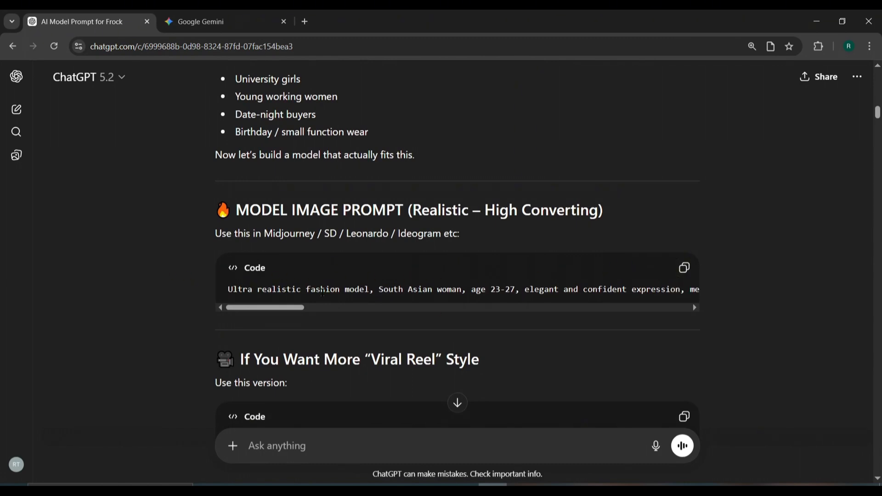
{"action": "scroll", "coordinate": [544, 297], "scroll_direction": "down", "scroll_amount": 3}
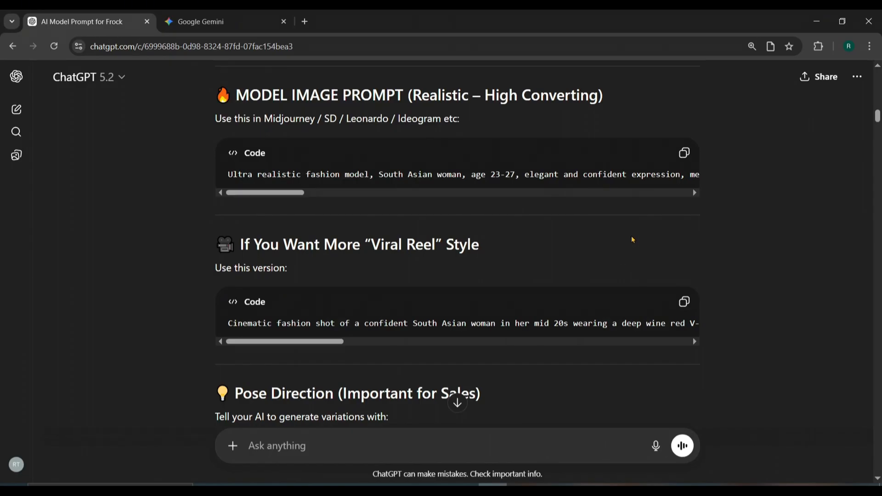
{"action": "left_click", "coordinate": [687, 156]}
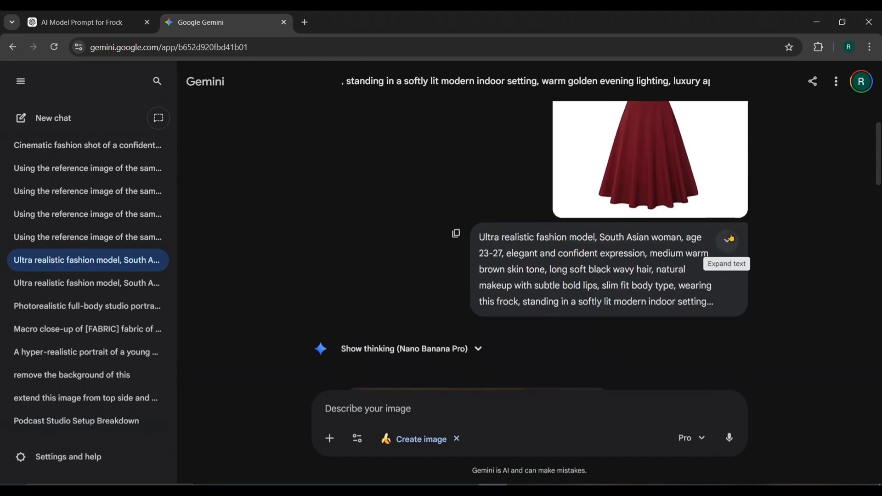
- Switch to Gemini, expand the submitted fashion model prompt and examine its closing 16:9 vertical scale instruction
{"action": "left_click", "coordinate": [728, 242]}
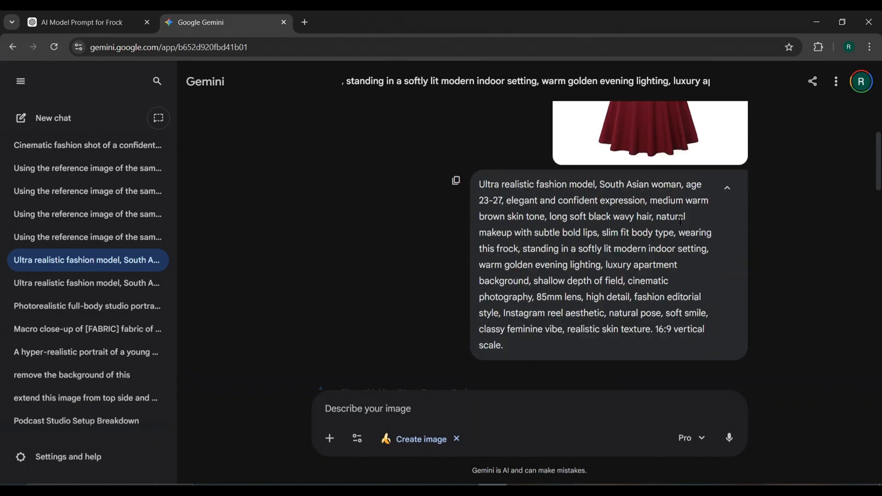
{"action": "left_click_drag", "start_coordinate": [654, 331], "coordinate": [717, 356]}
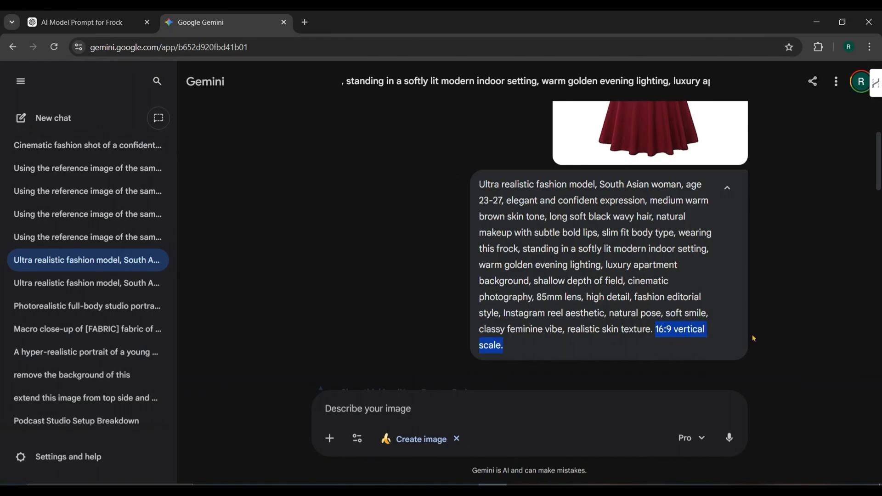
{"action": "left_click", "coordinate": [693, 259]}
- View the generated image of the model in the red frock at full size and return to the chat
{"action": "scroll", "coordinate": [675, 218], "scroll_direction": "down", "scroll_amount": 5}
{"action": "scroll", "coordinate": [676, 219], "scroll_direction": "down", "scroll_amount": 2}
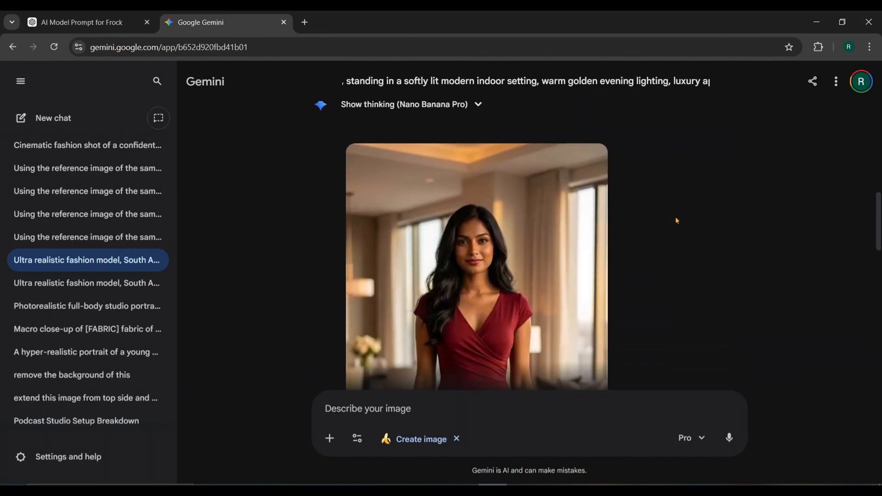
{"action": "scroll", "coordinate": [478, 273], "scroll_direction": "down", "scroll_amount": 2}
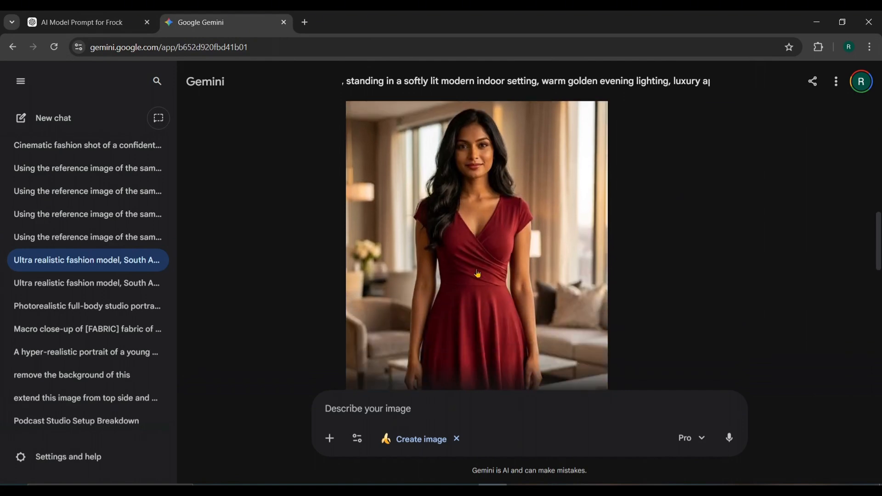
{"action": "left_click", "coordinate": [476, 272]}
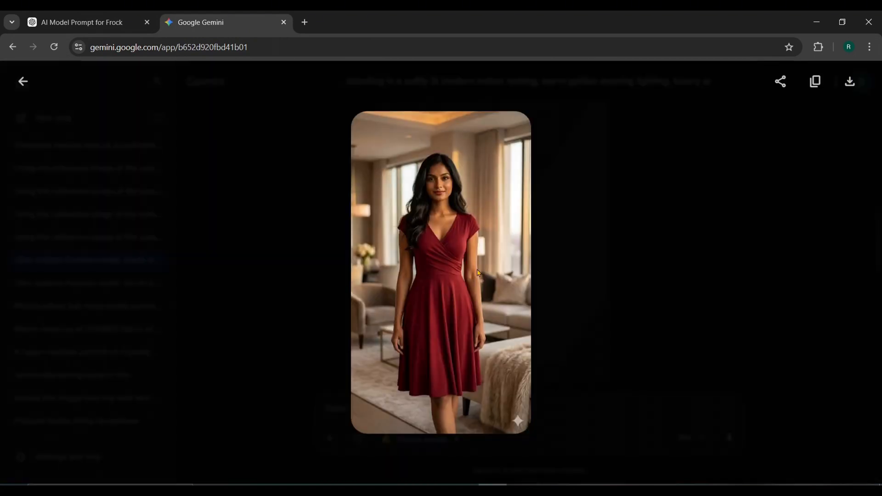
{"action": "left_click", "coordinate": [23, 81]}
{"action": "scroll", "coordinate": [493, 258], "scroll_direction": "up", "scroll_amount": 1}
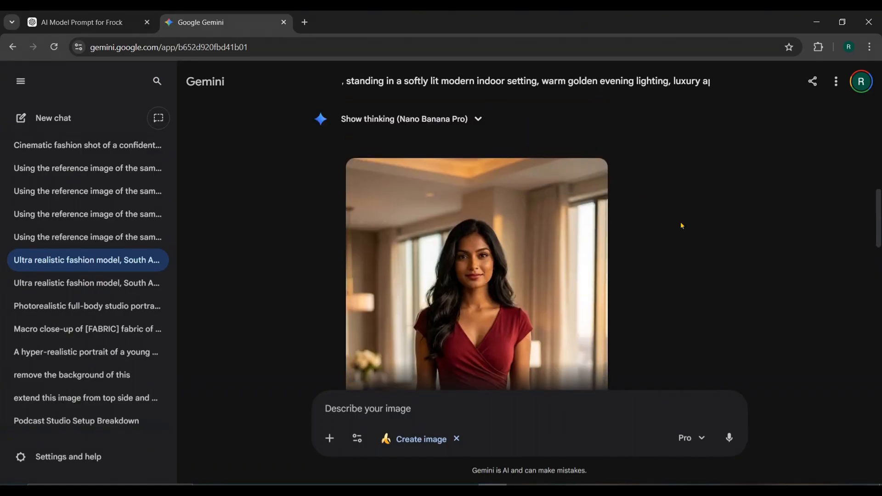
{"action": "scroll", "coordinate": [681, 224], "scroll_direction": "up", "scroll_amount": 8}
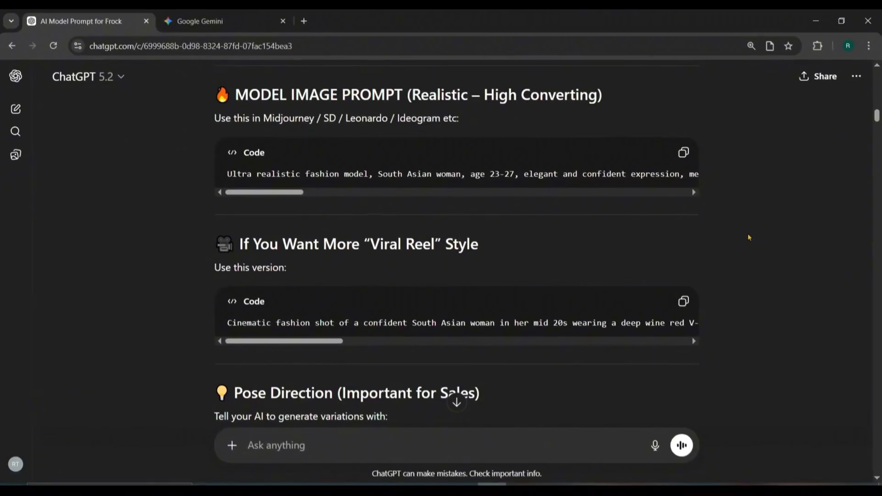
- In ChatGPT, examine the message with the created model image that asks for different poses showing the frock from various angles
{"action": "scroll", "coordinate": [748, 238], "scroll_direction": "down", "scroll_amount": 5}
{"action": "scroll", "coordinate": [747, 248], "scroll_direction": "down", "scroll_amount": 10}
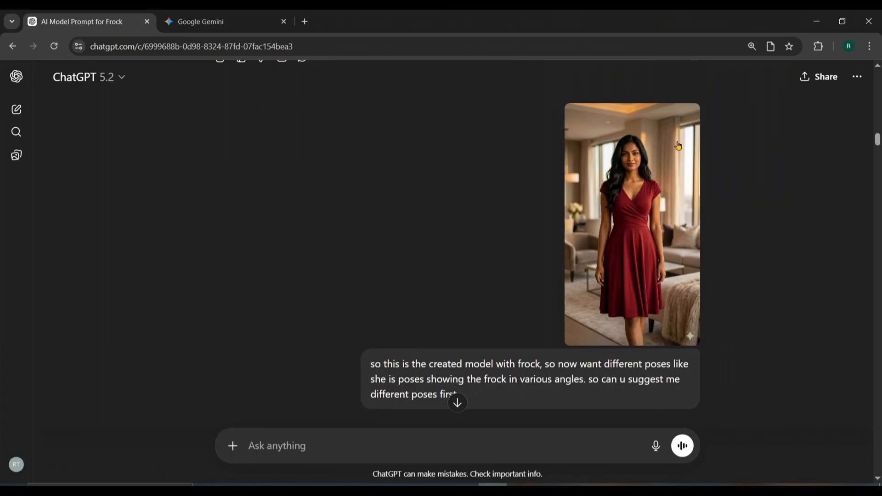
{"action": "scroll", "coordinate": [616, 240], "scroll_direction": "down", "scroll_amount": 3}
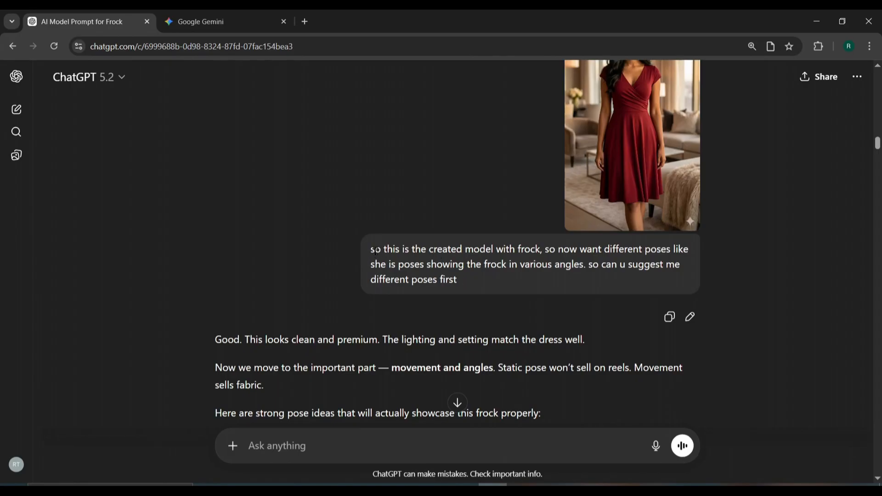
{"action": "left_click_drag", "start_coordinate": [371, 251], "coordinate": [459, 280]}
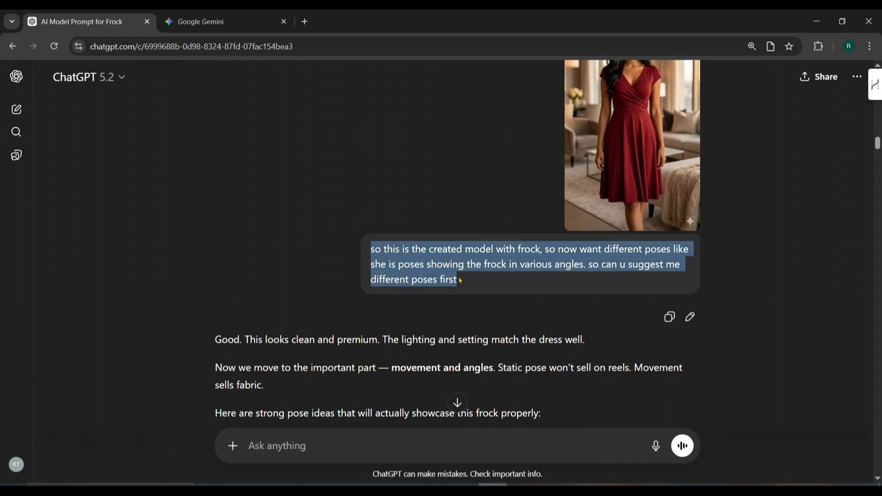
{"action": "left_click", "coordinate": [716, 266]}
{"action": "key", "text": "ctrl+plus"}
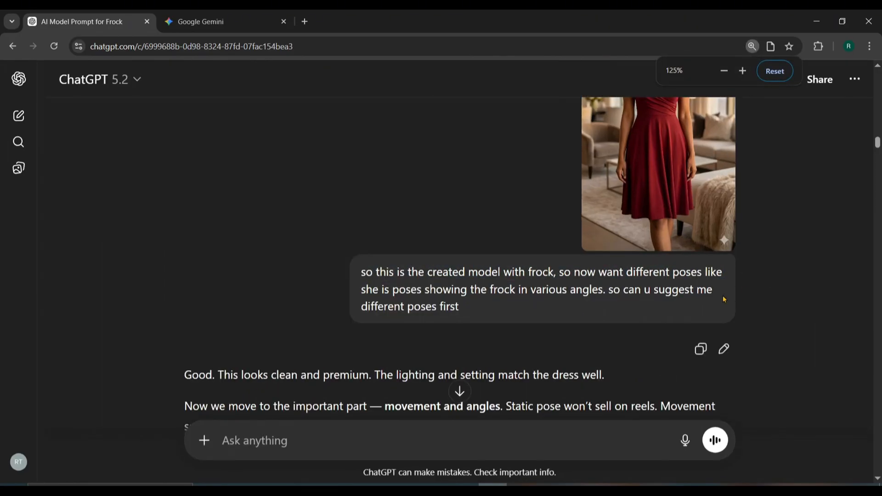
{"action": "scroll", "coordinate": [724, 293], "scroll_direction": "down", "scroll_amount": 1}
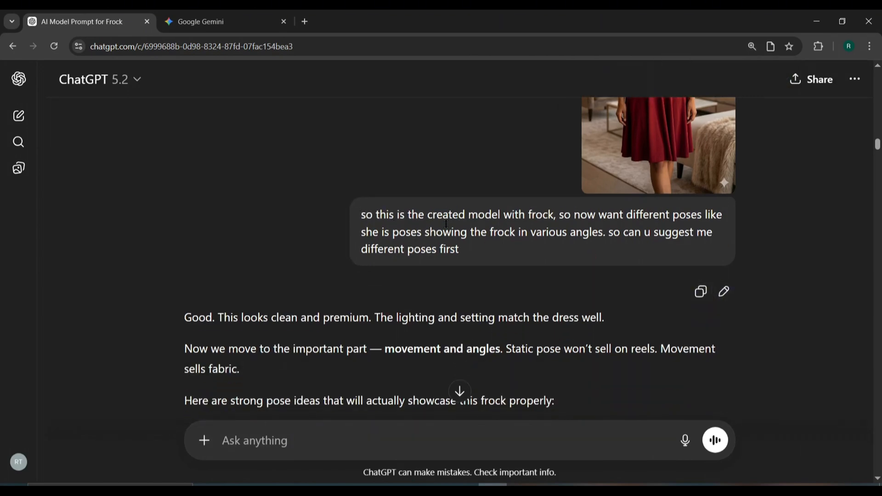
{"action": "scroll", "coordinate": [789, 254], "scroll_direction": "up", "scroll_amount": 3}
{"action": "scroll", "coordinate": [789, 254], "scroll_direction": "down", "scroll_amount": 2}
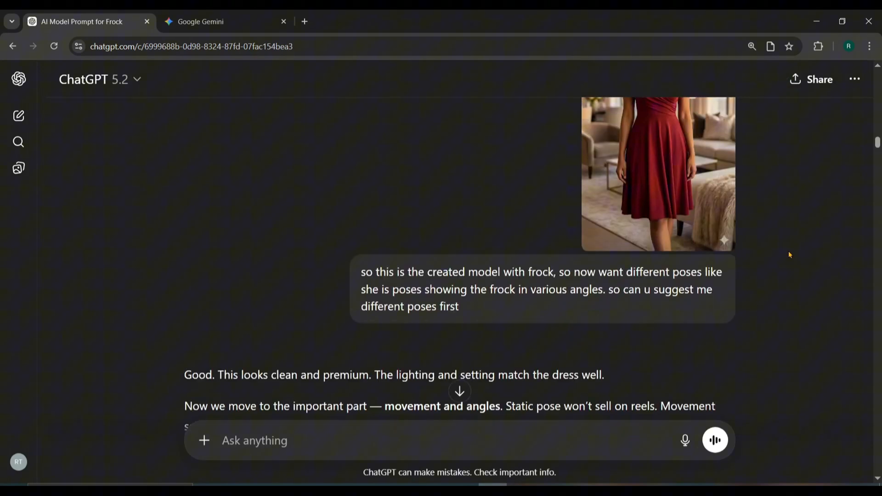
- Read through the suggested pose ideas for showcasing the frock, from the soft twirl to the playful skirt hold and beyond
{"action": "key", "text": "ctrl+minus"}
{"action": "scroll", "coordinate": [790, 253], "scroll_direction": "down", "scroll_amount": 4}
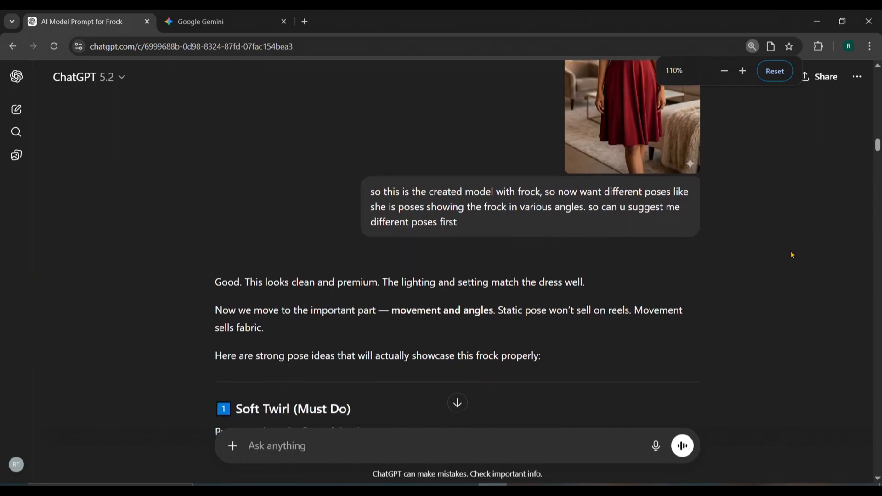
{"action": "scroll", "coordinate": [792, 255], "scroll_direction": "down", "scroll_amount": 2}
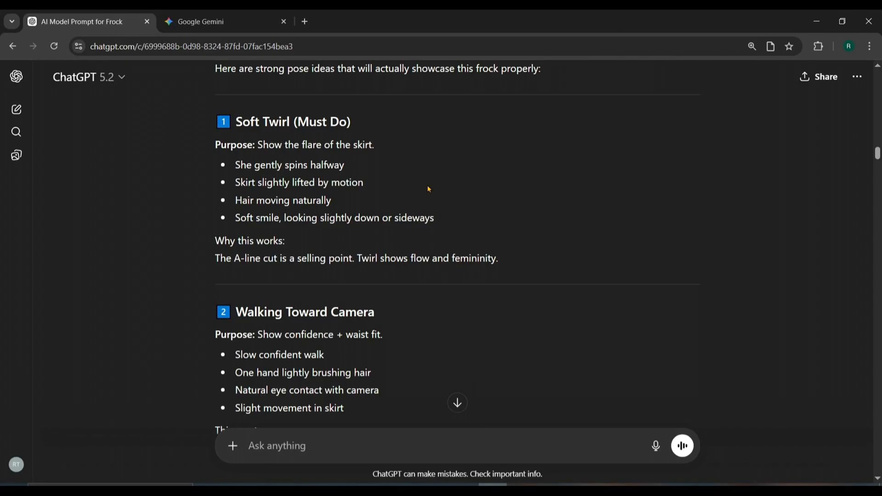
{"action": "scroll", "coordinate": [429, 189], "scroll_direction": "down", "scroll_amount": 2}
{"action": "scroll", "coordinate": [355, 217], "scroll_direction": "down", "scroll_amount": 2}
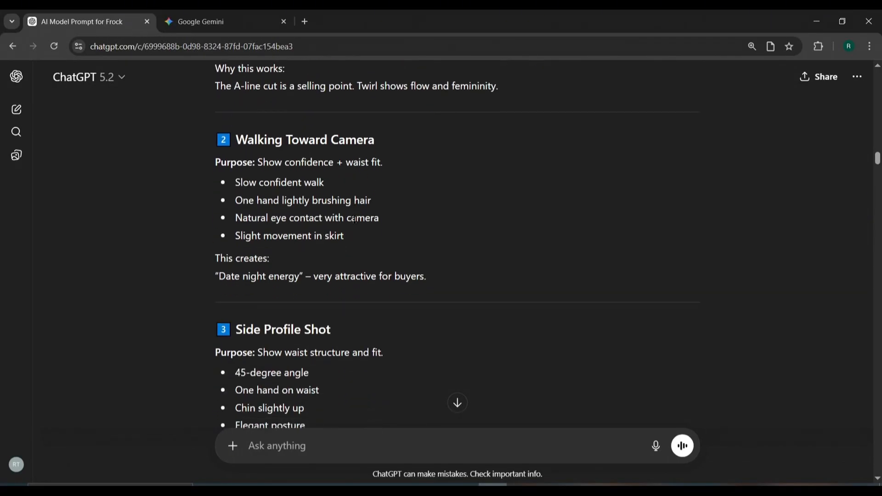
{"action": "scroll", "coordinate": [397, 295], "scroll_direction": "down", "scroll_amount": 4}
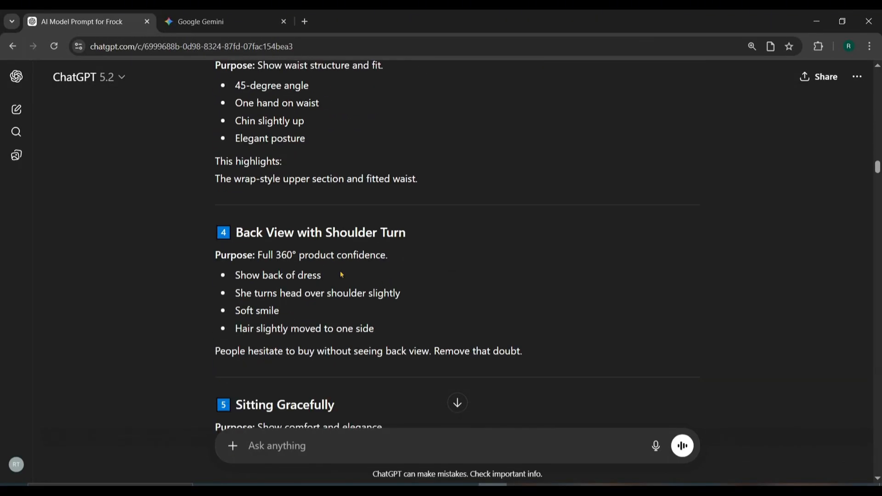
{"action": "scroll", "coordinate": [436, 302], "scroll_direction": "down", "scroll_amount": 3}
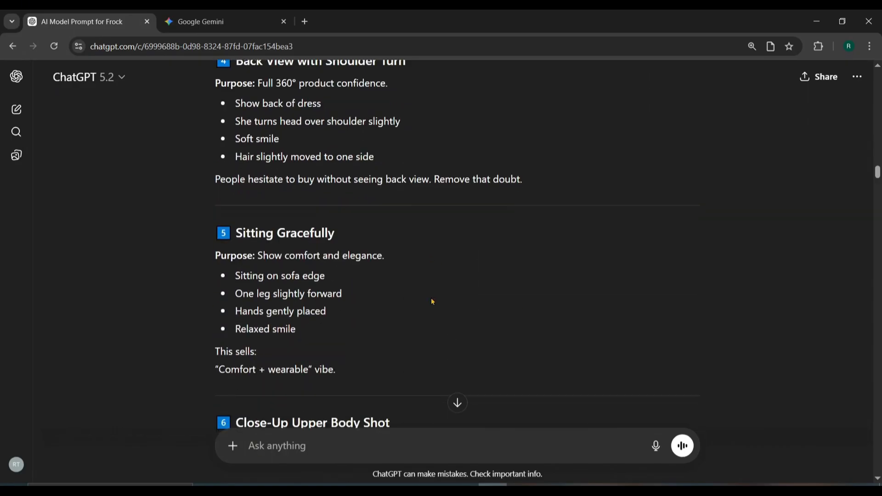
{"action": "scroll", "coordinate": [453, 305], "scroll_direction": "down", "scroll_amount": 2}
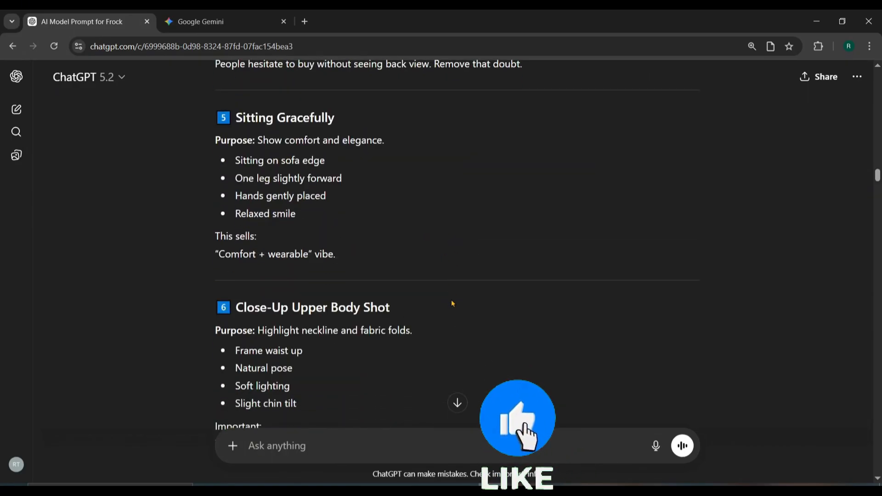
{"action": "scroll", "coordinate": [427, 322], "scroll_direction": "down", "scroll_amount": 3}
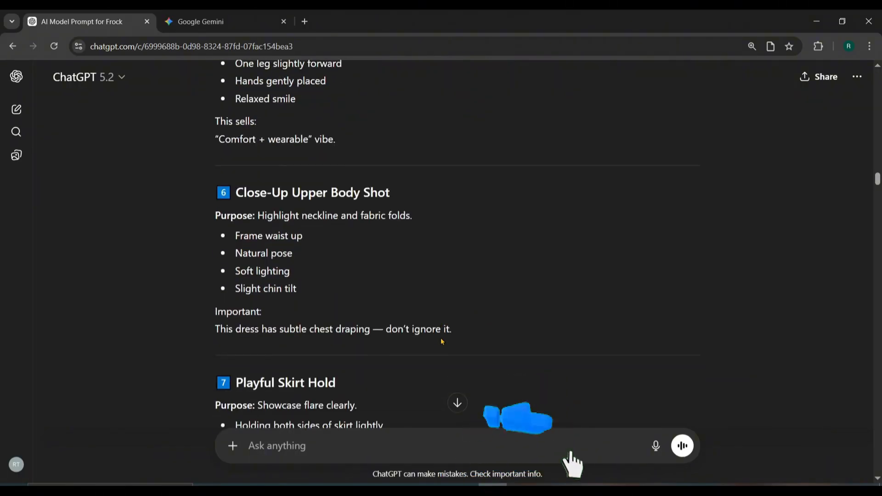
{"action": "scroll", "coordinate": [443, 340], "scroll_direction": "down", "scroll_amount": 2}
{"action": "scroll", "coordinate": [455, 335], "scroll_direction": "down", "scroll_amount": 2}
{"action": "scroll", "coordinate": [459, 333], "scroll_direction": "down", "scroll_amount": 3}
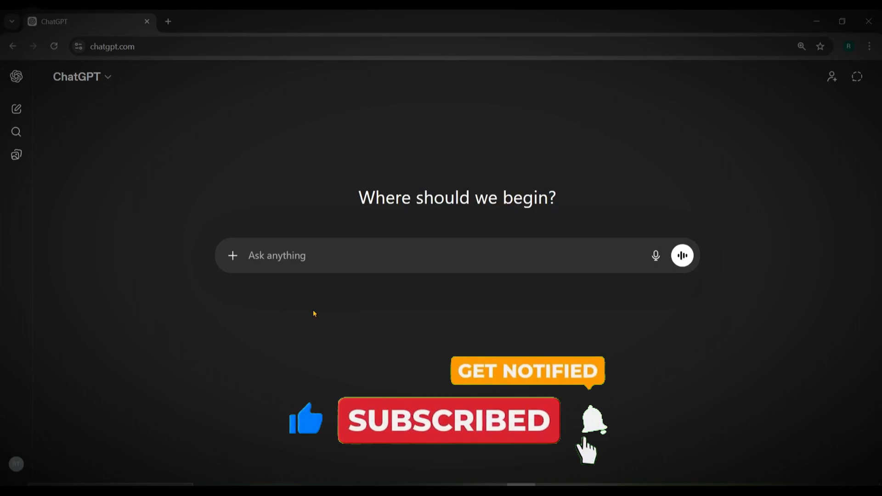
- Attach the four dress pose photos from the Downloads folder to a new chat as pose references
{"action": "left_click", "coordinate": [237, 488]}
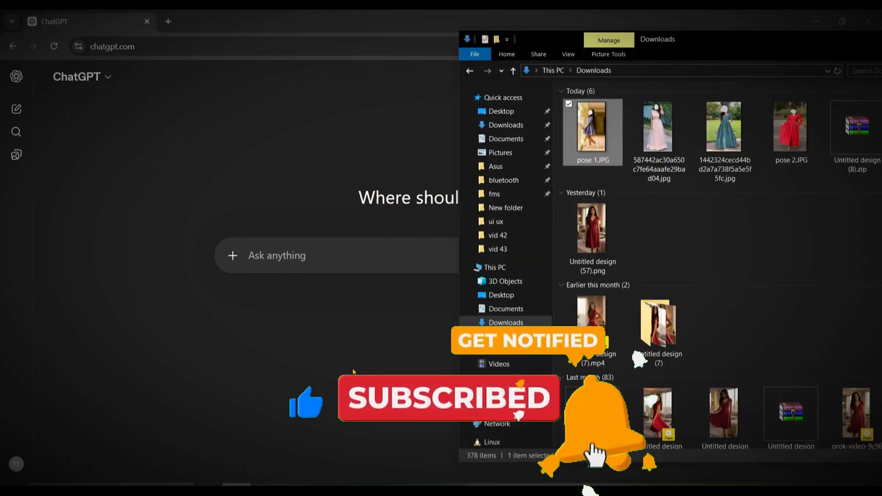
{"action": "left_click_drag", "start_coordinate": [564, 181], "coordinate": [782, 129]}
{"action": "left_click_drag", "start_coordinate": [729, 126], "coordinate": [319, 245]}
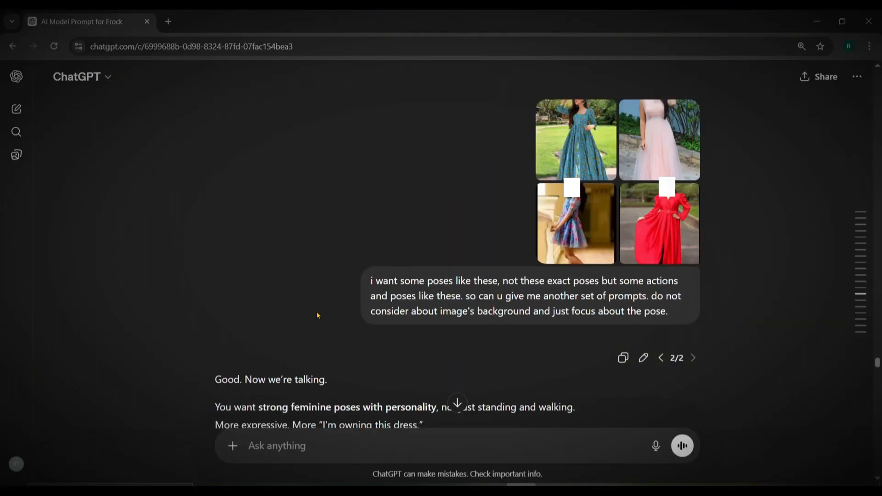
{"action": "triple_click", "coordinate": [368, 285]}
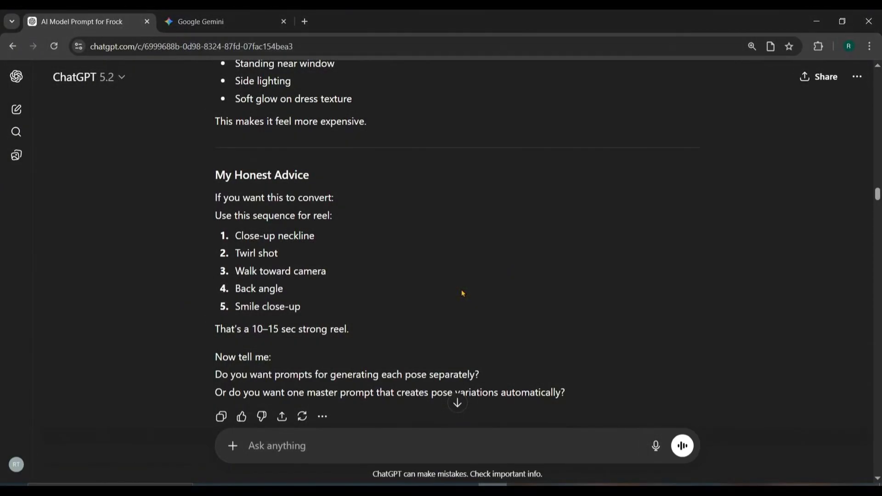
- Examine the message requesting detailed 16:9 vertical image prompts for each pose based on the reference image
{"action": "scroll", "coordinate": [463, 293], "scroll_direction": "down", "scroll_amount": 3}
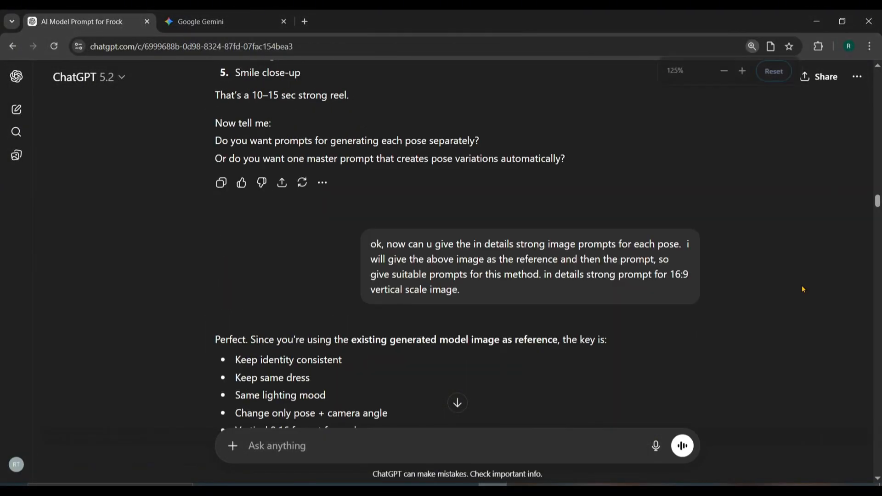
{"action": "key", "text": "ctrl+plus"}
{"action": "scroll", "coordinate": [803, 289], "scroll_direction": "down", "scroll_amount": 1}
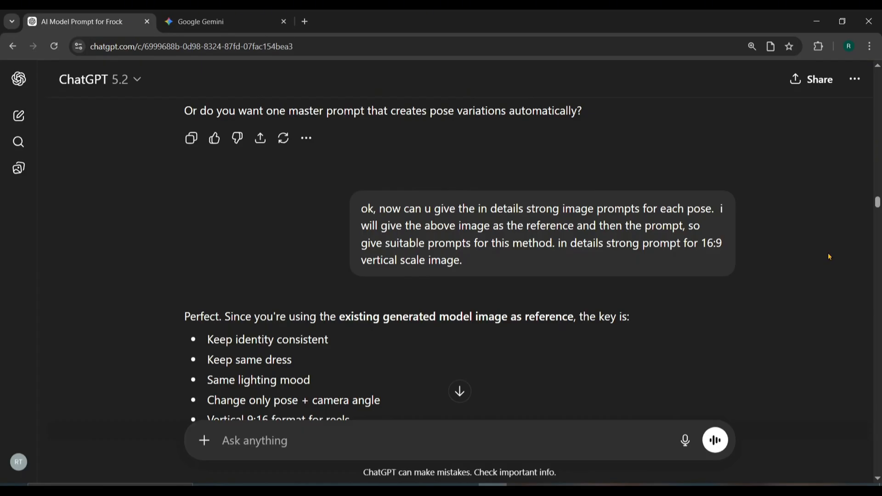
{"action": "left_click_drag", "start_coordinate": [361, 212], "coordinate": [508, 265]}
{"action": "left_click", "coordinate": [772, 243]}
- Review the detailed prompts written for each pose, from the twirl pose to the skirt hold pose
{"action": "key", "text": "ctrl+minus"}
{"action": "scroll", "coordinate": [768, 250], "scroll_direction": "down", "scroll_amount": 7}
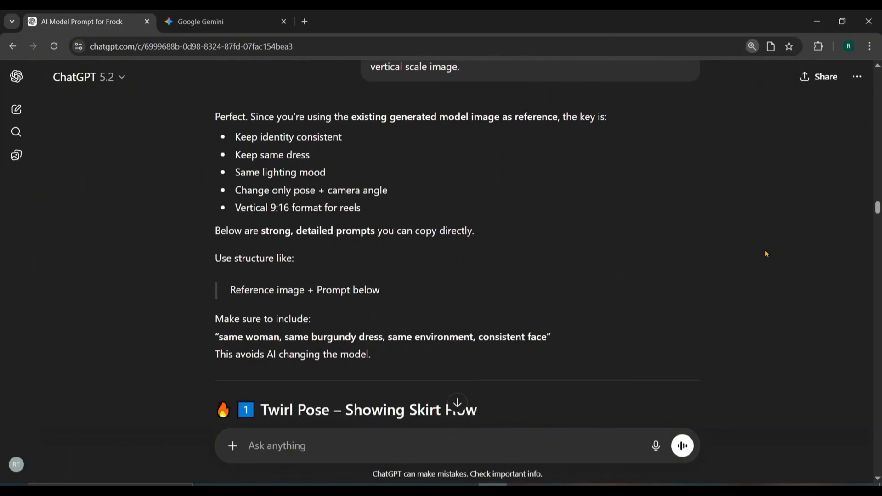
{"action": "scroll", "coordinate": [764, 257], "scroll_direction": "down", "scroll_amount": 7}
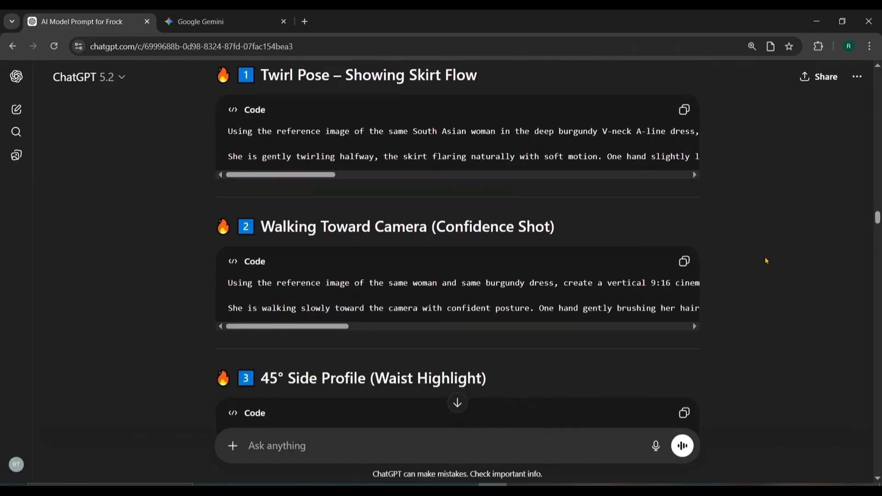
{"action": "scroll", "coordinate": [766, 261], "scroll_direction": "down", "scroll_amount": 7}
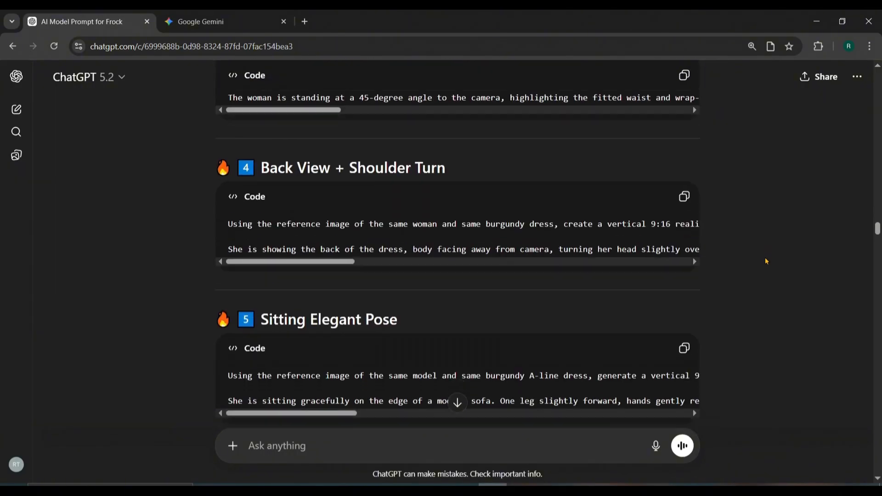
{"action": "scroll", "coordinate": [766, 261], "scroll_direction": "down", "scroll_amount": 7}
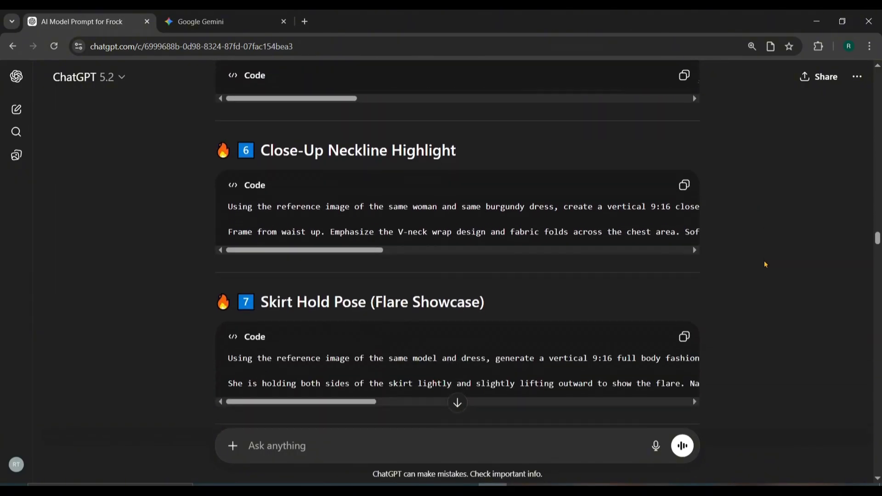
- Review the remaining image prompts, covering the window light cinematic shot, the technical add-ons and the back view pose
{"action": "scroll", "coordinate": [766, 258], "scroll_direction": "down", "scroll_amount": 4}
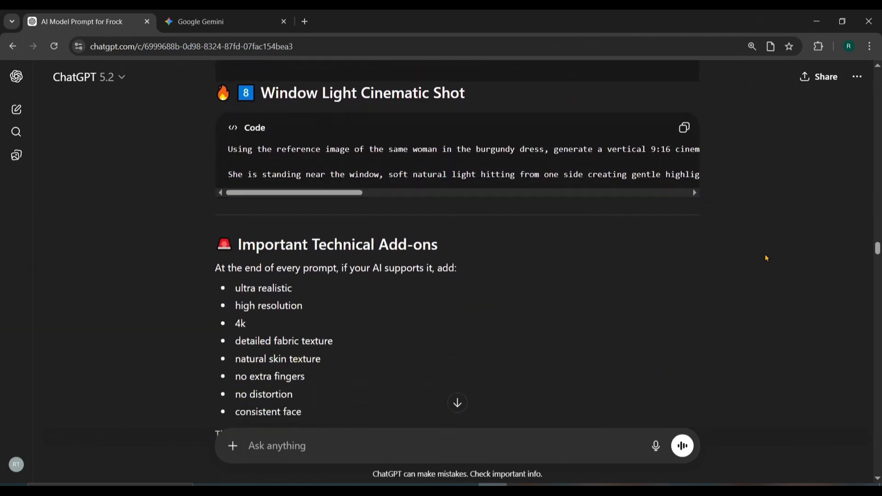
{"action": "scroll", "coordinate": [765, 258], "scroll_direction": "up", "scroll_amount": 8}
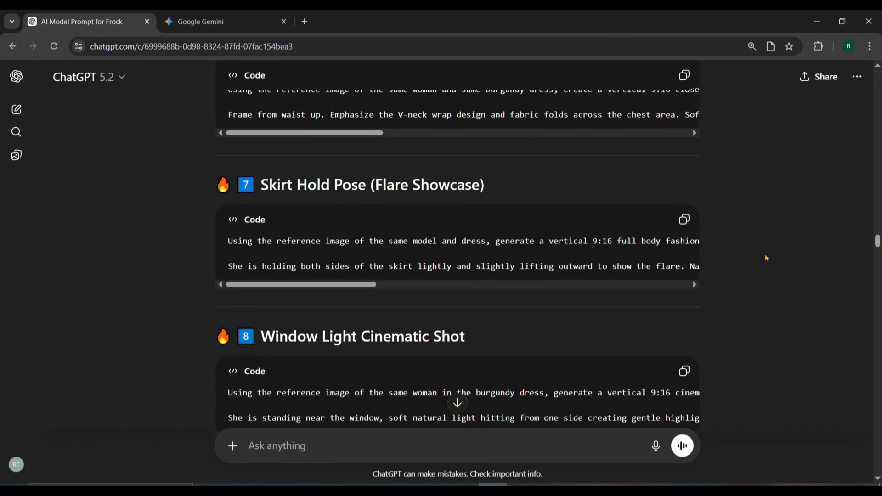
{"action": "scroll", "coordinate": [765, 258], "scroll_direction": "up", "scroll_amount": 8}
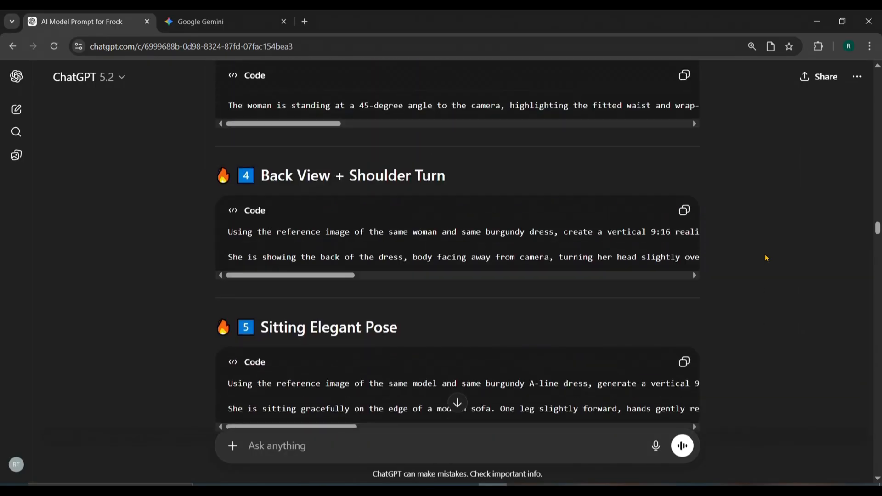
{"action": "scroll", "coordinate": [765, 258], "scroll_direction": "up", "scroll_amount": 2}
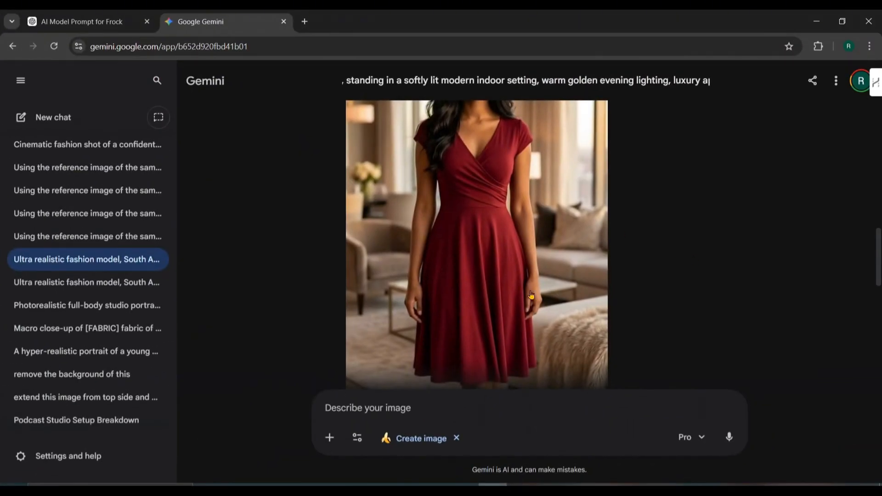
- Switch to Gemini, open the walking pose chat and read its full prompt, noting the vertical 9:16 format requirement
{"action": "scroll", "coordinate": [531, 294], "scroll_direction": "up", "scroll_amount": 2}
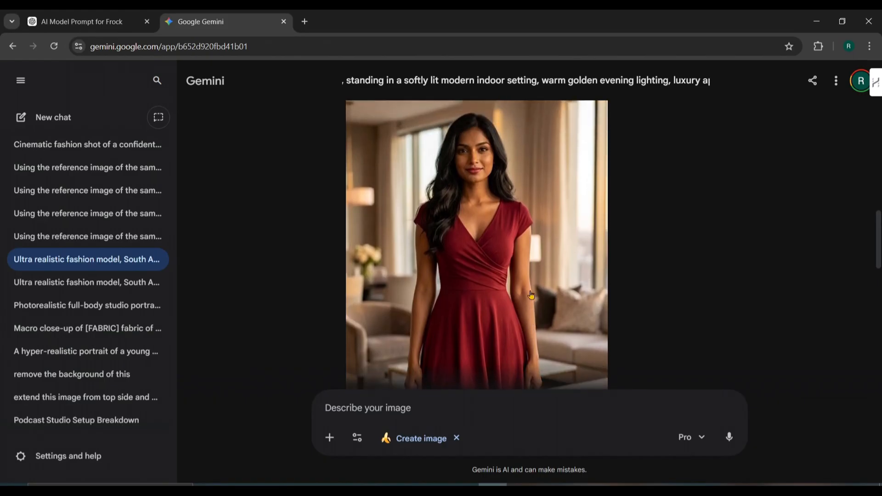
{"action": "left_click", "coordinate": [107, 240]}
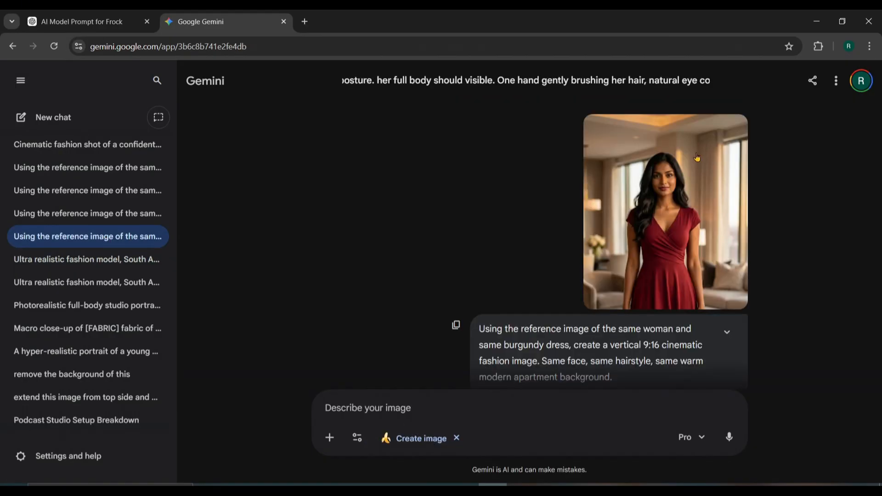
{"action": "scroll", "coordinate": [798, 253], "scroll_direction": "down", "scroll_amount": 2}
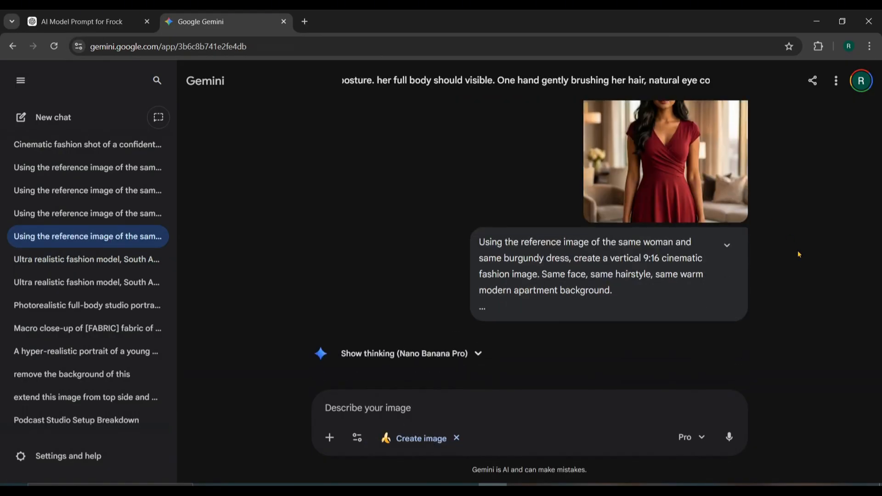
{"action": "left_click", "coordinate": [726, 244]}
{"action": "scroll", "coordinate": [611, 293], "scroll_direction": "down", "scroll_amount": 1}
{"action": "scroll", "coordinate": [611, 293], "scroll_direction": "up", "scroll_amount": 1}
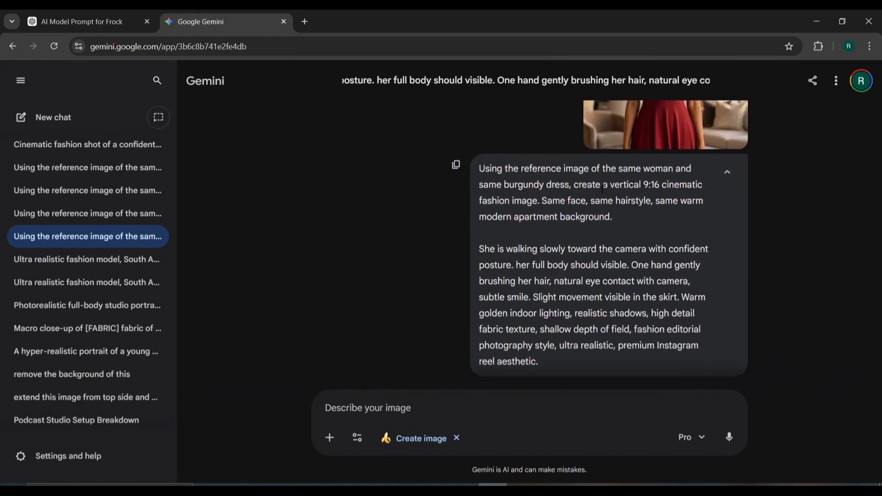
{"action": "left_click_drag", "start_coordinate": [607, 188], "coordinate": [663, 184]}
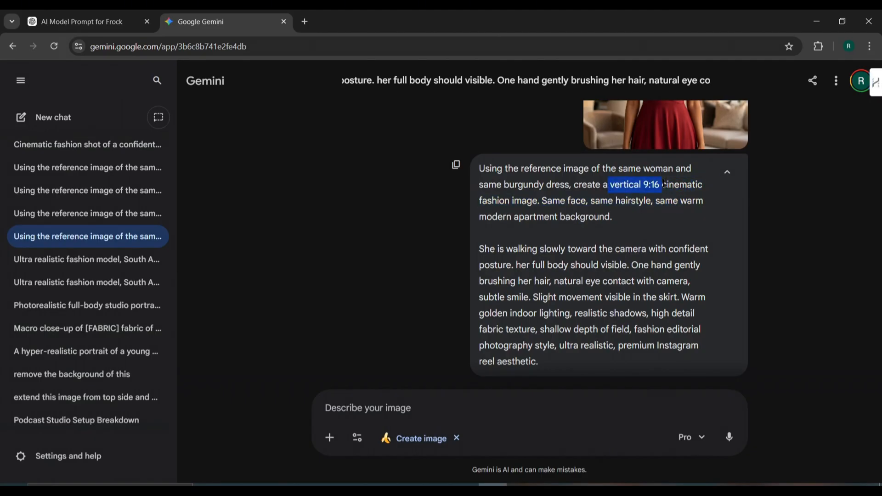
{"action": "left_click", "coordinate": [719, 204]}
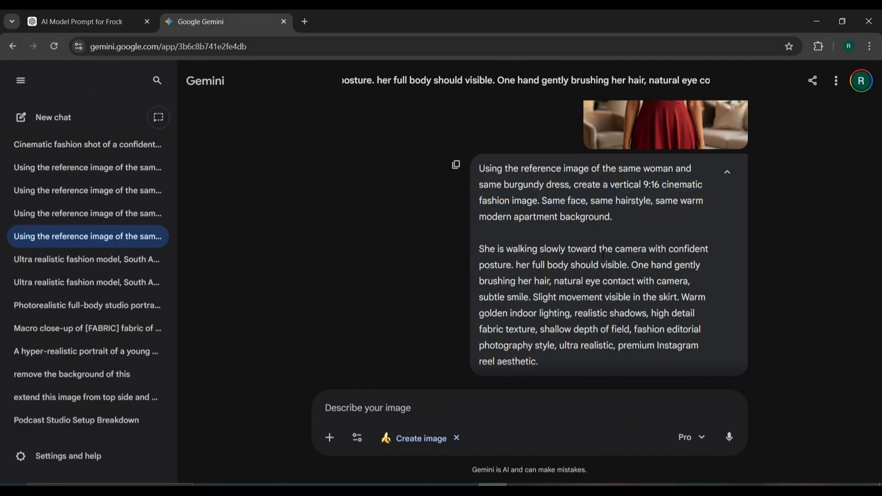
- Inspect the generated walking pose image at full size, then return to the chat's reference image
{"action": "scroll", "coordinate": [604, 256], "scroll_direction": "down", "scroll_amount": 3}
{"action": "scroll", "coordinate": [605, 259], "scroll_direction": "down", "scroll_amount": 5}
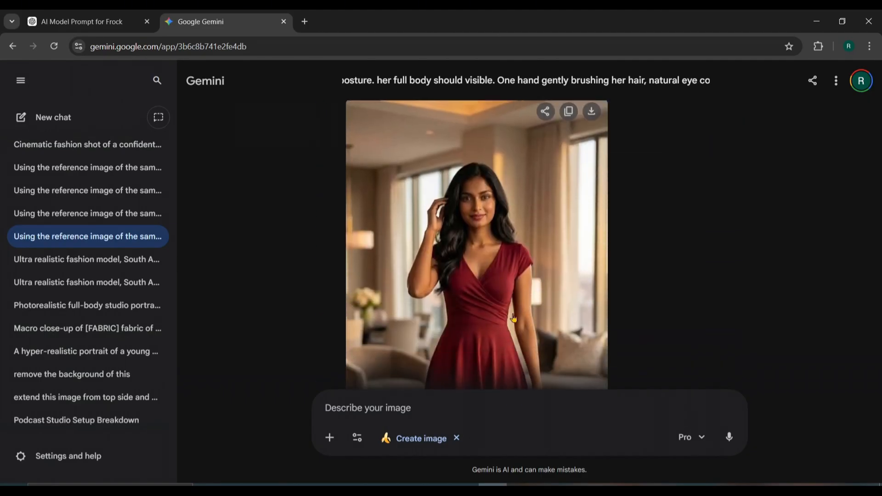
{"action": "left_click", "coordinate": [467, 248]}
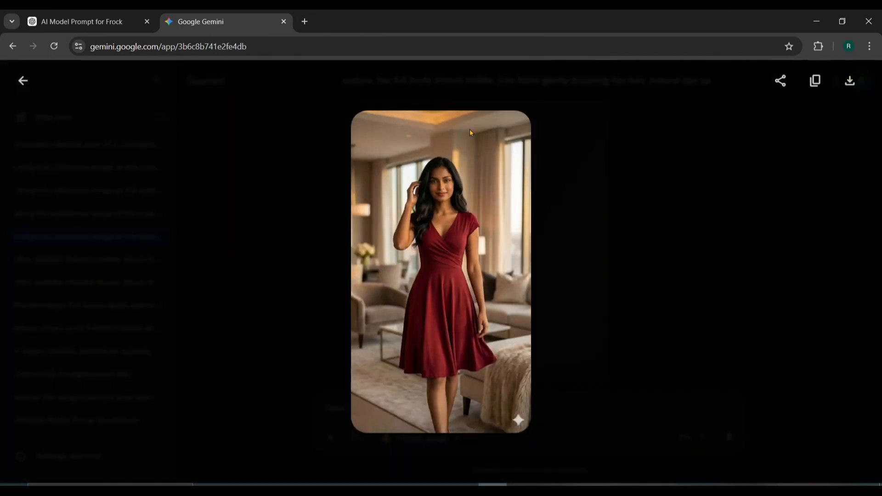
{"action": "left_click", "coordinate": [23, 81]}
{"action": "scroll", "coordinate": [504, 253], "scroll_direction": "up", "scroll_amount": 1}
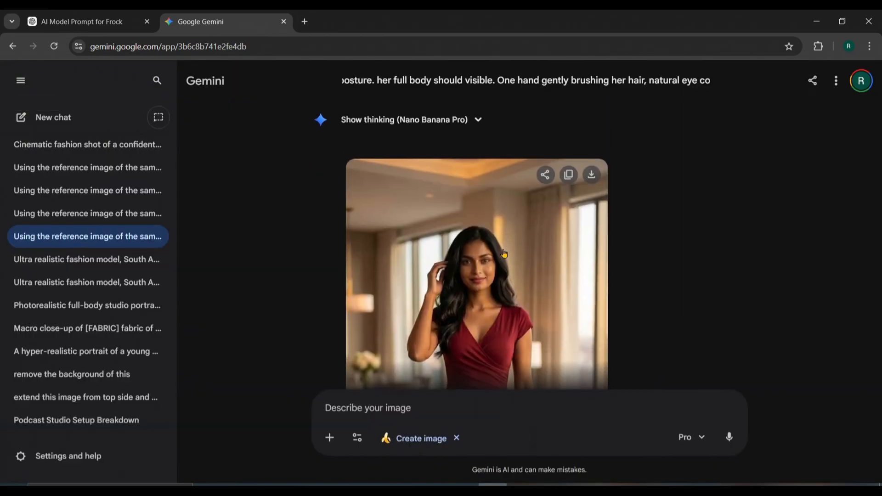
{"action": "scroll", "coordinate": [485, 250], "scroll_direction": "up", "scroll_amount": 10}
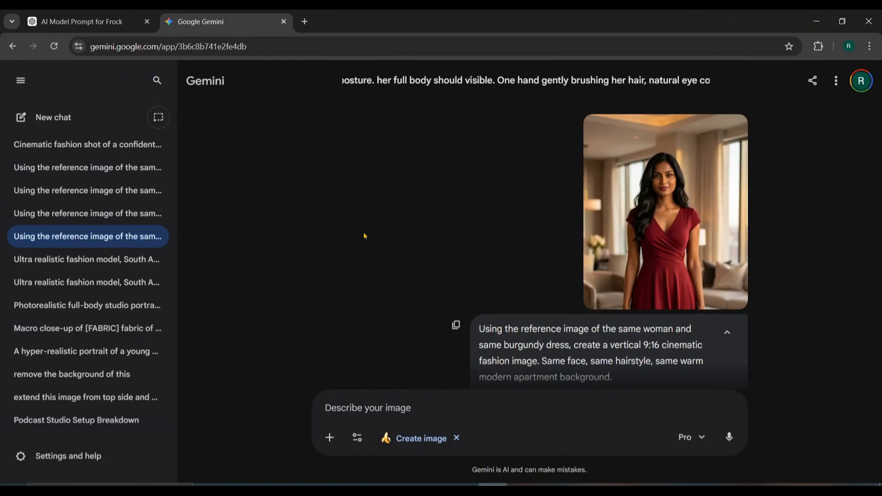
- Open the 45-degree angle pose chat, read its expanded prompt and view the generated hand-on-waist image at full size
{"action": "left_click", "coordinate": [90, 214]}
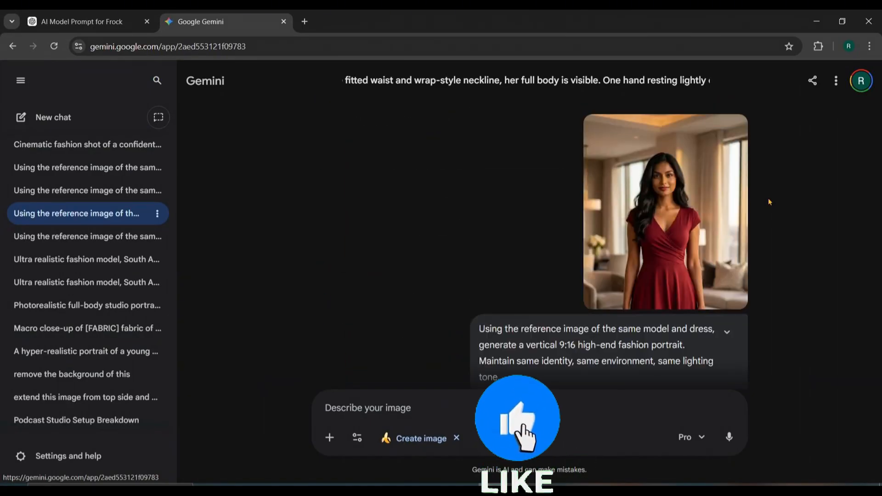
{"action": "scroll", "coordinate": [660, 253], "scroll_direction": "down", "scroll_amount": 2}
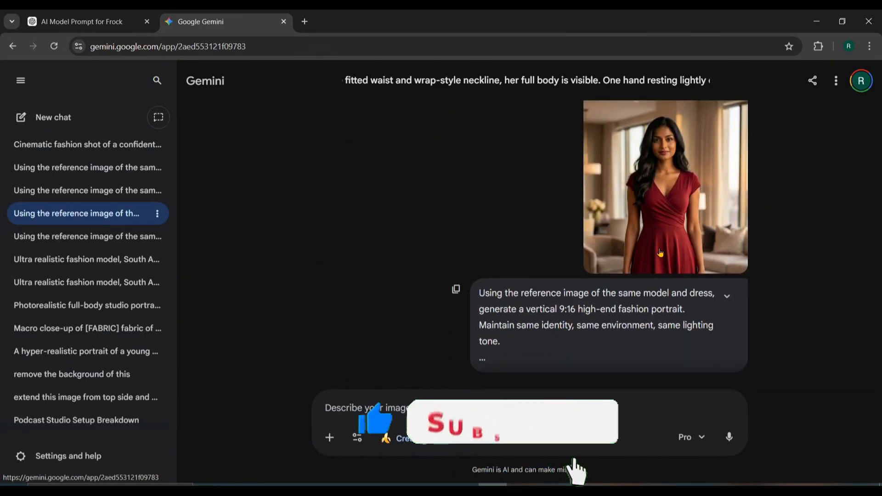
{"action": "left_click", "coordinate": [727, 255]}
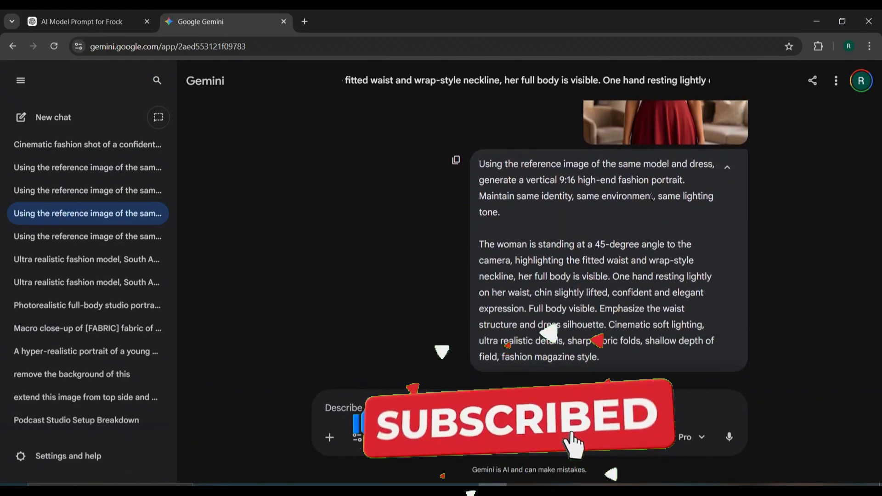
{"action": "scroll", "coordinate": [594, 194], "scroll_direction": "down", "scroll_amount": 3}
{"action": "scroll", "coordinate": [594, 194], "scroll_direction": "down", "scroll_amount": 5}
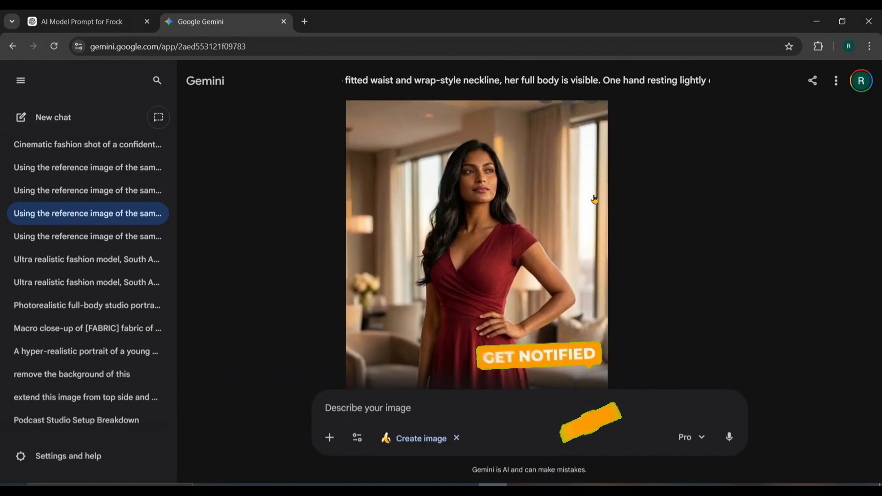
{"action": "left_click", "coordinate": [519, 206]}
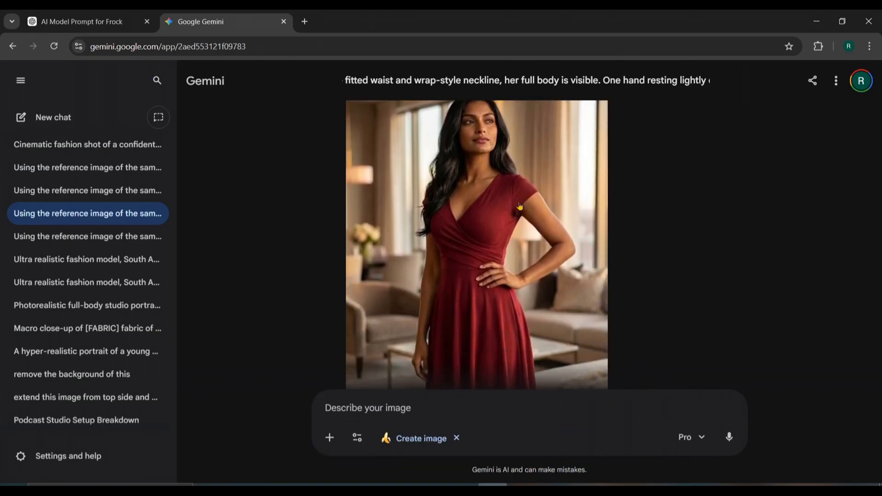
{"action": "left_click", "coordinate": [26, 81]}
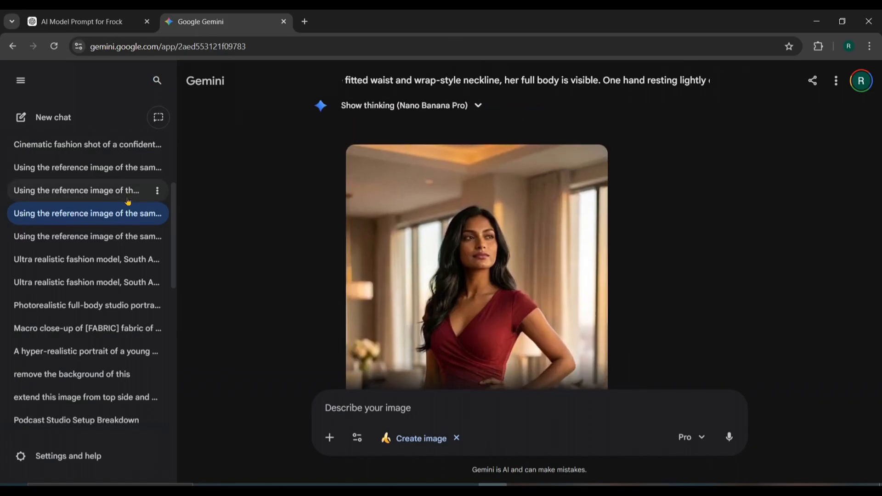
- Open the back view pose chat, expand its prompt and view the generated over-the-shoulder image at full size
{"action": "left_click", "coordinate": [126, 200]}
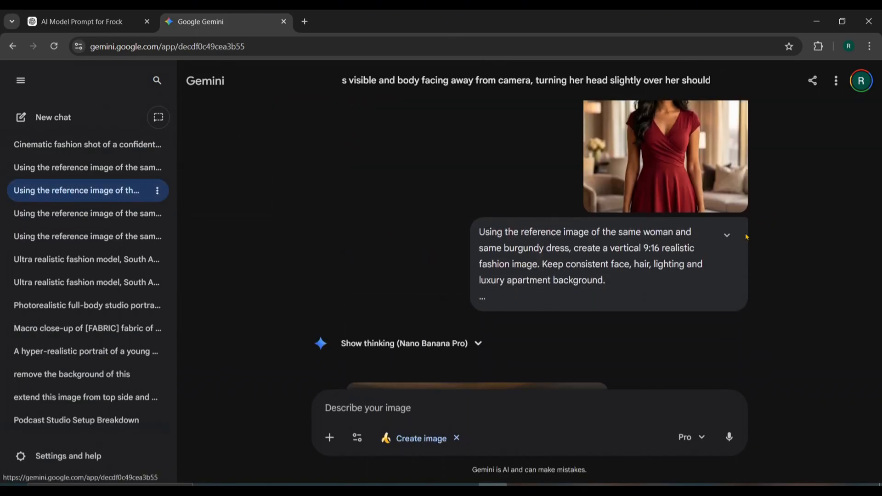
{"action": "left_click", "coordinate": [726, 236]}
{"action": "scroll", "coordinate": [626, 285], "scroll_direction": "down", "scroll_amount": 7}
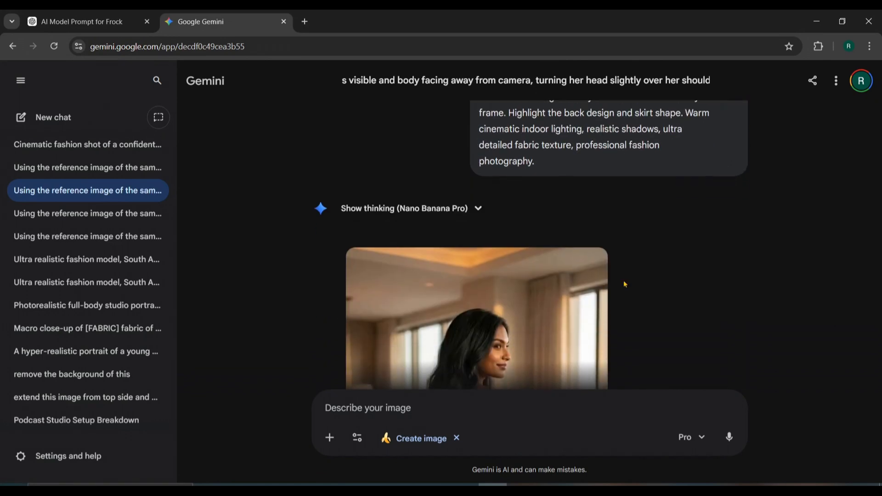
{"action": "scroll", "coordinate": [625, 283], "scroll_direction": "up", "scroll_amount": 1}
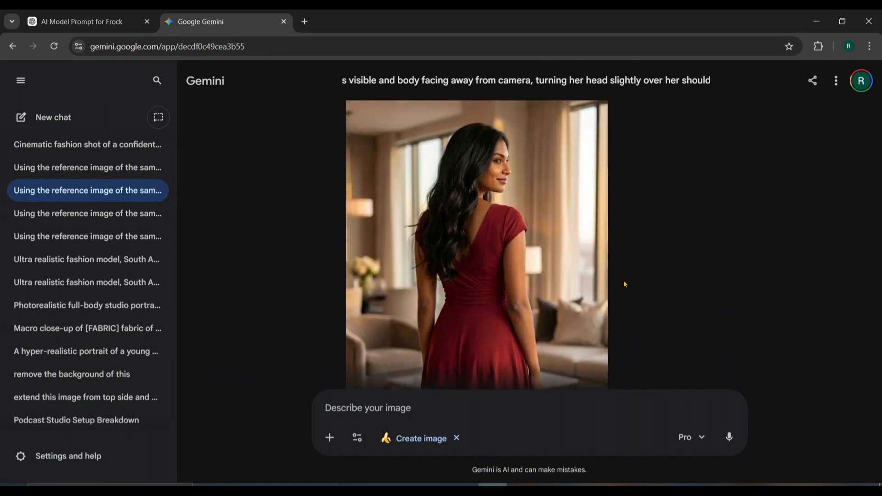
{"action": "left_click", "coordinate": [454, 251]}
{"action": "left_click", "coordinate": [23, 82]}
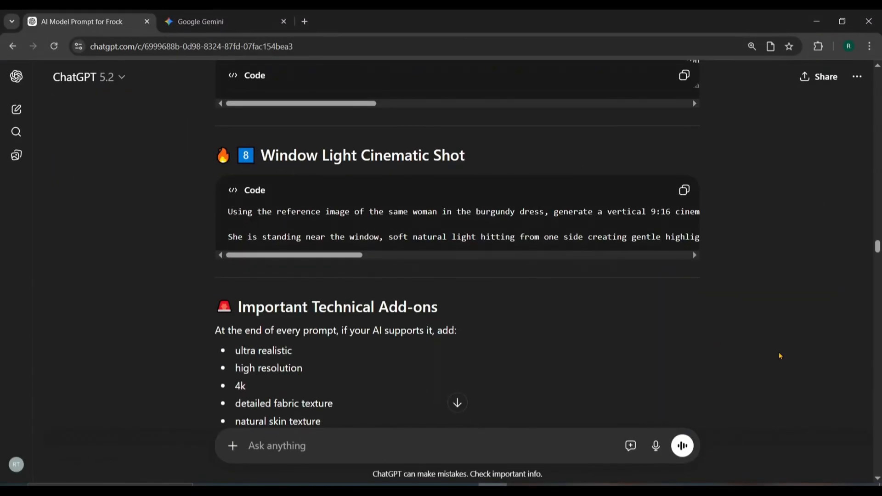
- Review ChatGPT's animation prompts for the front-facing standing image, from soft elegant motion to the reel strategy
{"action": "scroll", "coordinate": [779, 356], "scroll_direction": "down", "scroll_amount": 8}
{"action": "scroll", "coordinate": [779, 356], "scroll_direction": "down", "scroll_amount": 5}
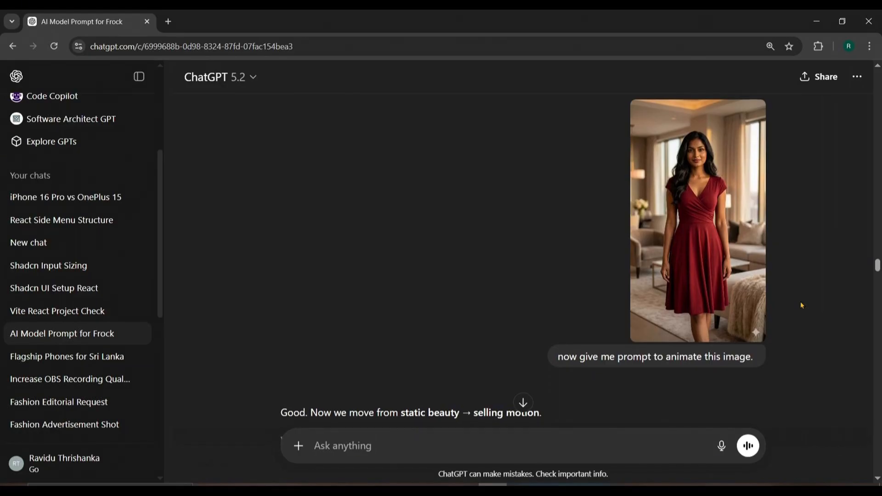
{"action": "scroll", "coordinate": [800, 303], "scroll_direction": "down", "scroll_amount": 1}
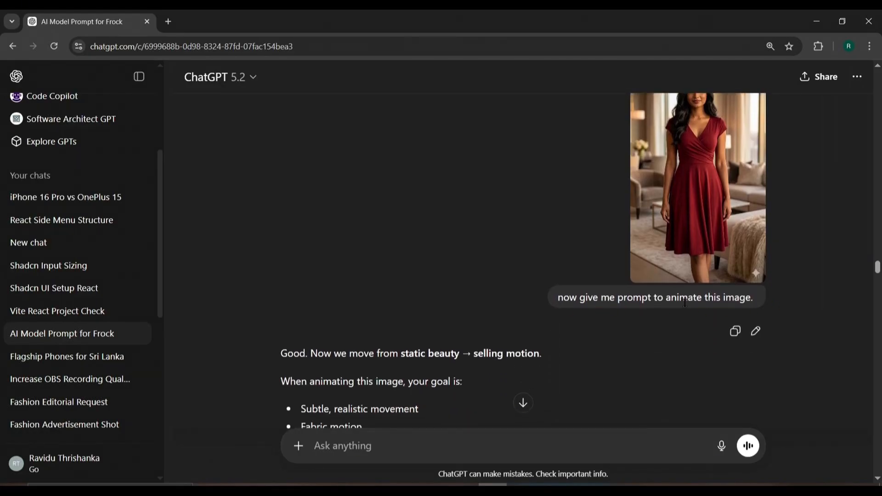
{"action": "scroll", "coordinate": [772, 298], "scroll_direction": "up", "scroll_amount": 1}
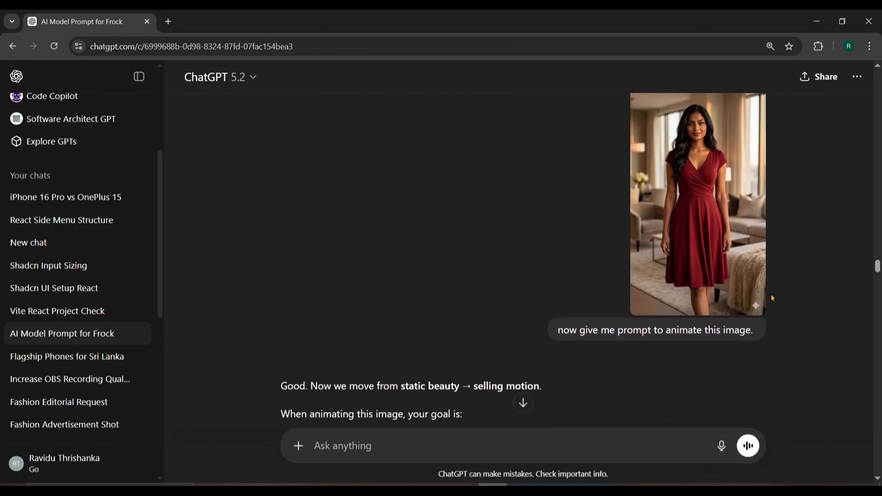
{"action": "scroll", "coordinate": [771, 298], "scroll_direction": "down", "scroll_amount": 3}
{"action": "scroll", "coordinate": [772, 297], "scroll_direction": "down", "scroll_amount": 5}
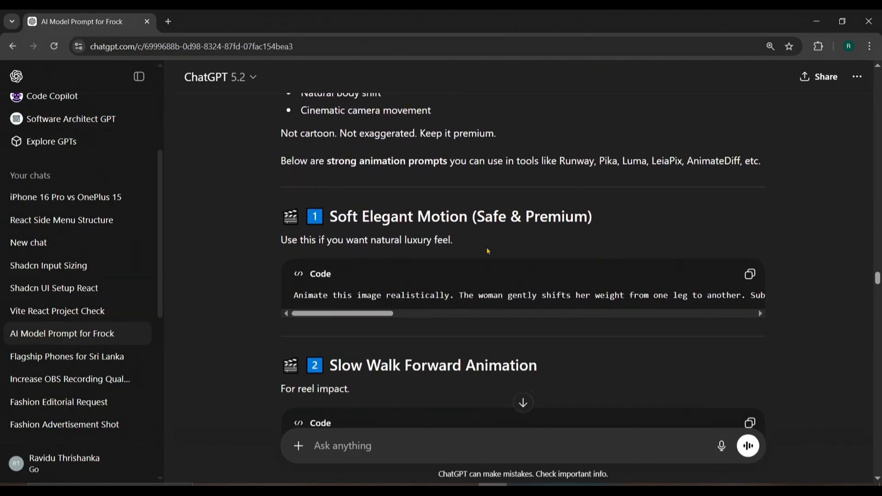
{"action": "scroll", "coordinate": [649, 283], "scroll_direction": "down", "scroll_amount": 4}
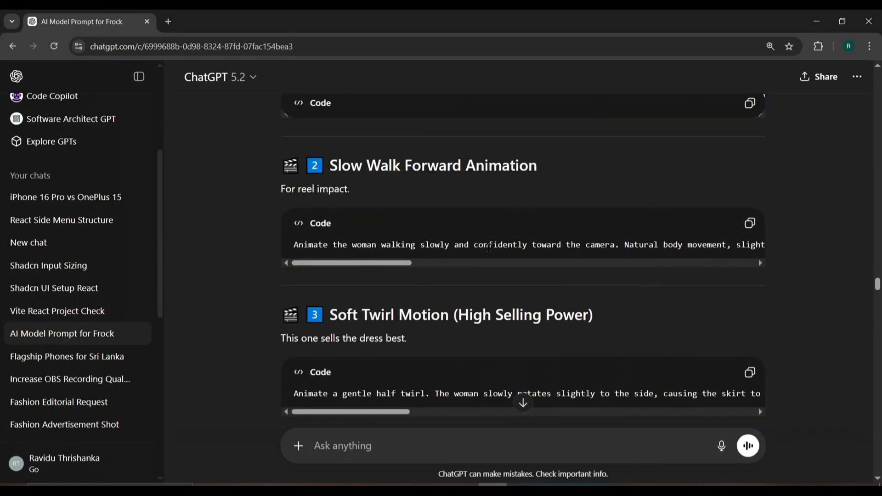
{"action": "scroll", "coordinate": [563, 248], "scroll_direction": "down", "scroll_amount": 3}
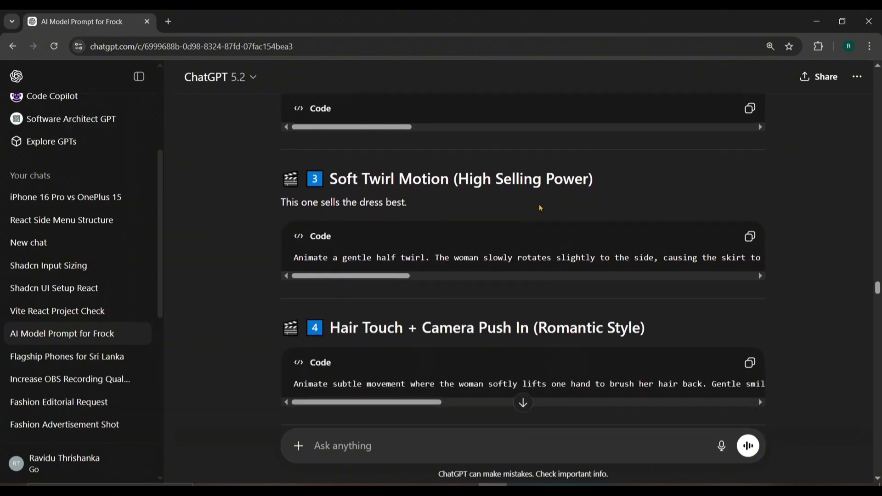
{"action": "scroll", "coordinate": [574, 252], "scroll_direction": "down", "scroll_amount": 3}
{"action": "scroll", "coordinate": [566, 286], "scroll_direction": "down", "scroll_amount": 3}
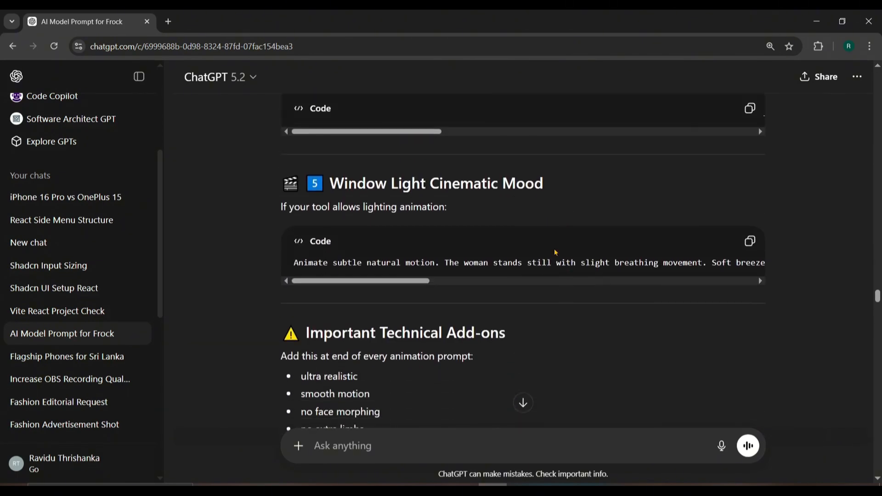
{"action": "scroll", "coordinate": [508, 306], "scroll_direction": "down", "scroll_amount": 13}
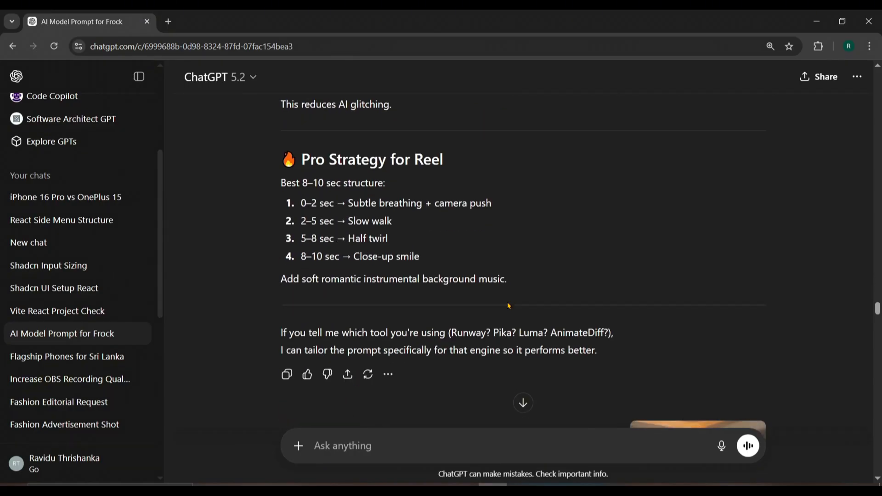
- Review ChatGPT's animation prompts for the twirling pose image, continuing to the back view image request
{"action": "scroll", "coordinate": [508, 304], "scroll_direction": "down", "scroll_amount": 2}
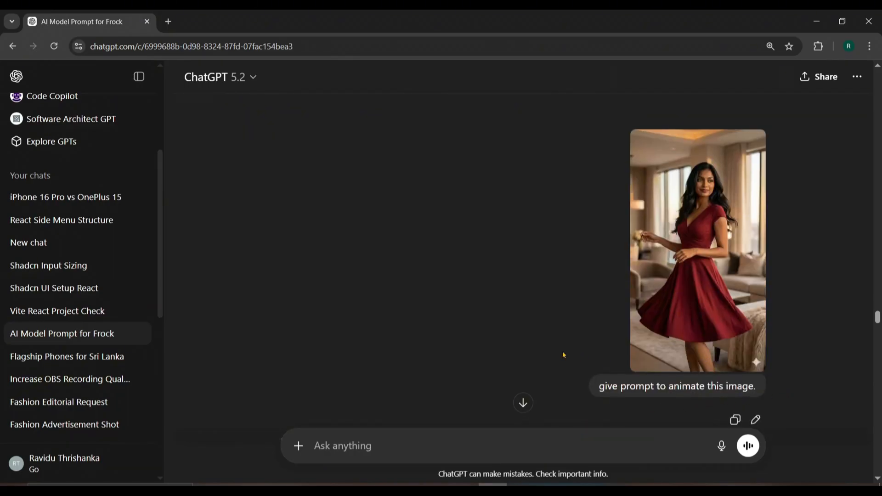
{"action": "scroll", "coordinate": [511, 333], "scroll_direction": "down", "scroll_amount": 8}
{"action": "scroll", "coordinate": [512, 332], "scroll_direction": "down", "scroll_amount": 15}
{"action": "scroll", "coordinate": [513, 337], "scroll_direction": "down", "scroll_amount": 11}
{"action": "scroll", "coordinate": [513, 338], "scroll_direction": "down", "scroll_amount": 2}
{"action": "scroll", "coordinate": [523, 281], "scroll_direction": "down", "scroll_amount": 1}
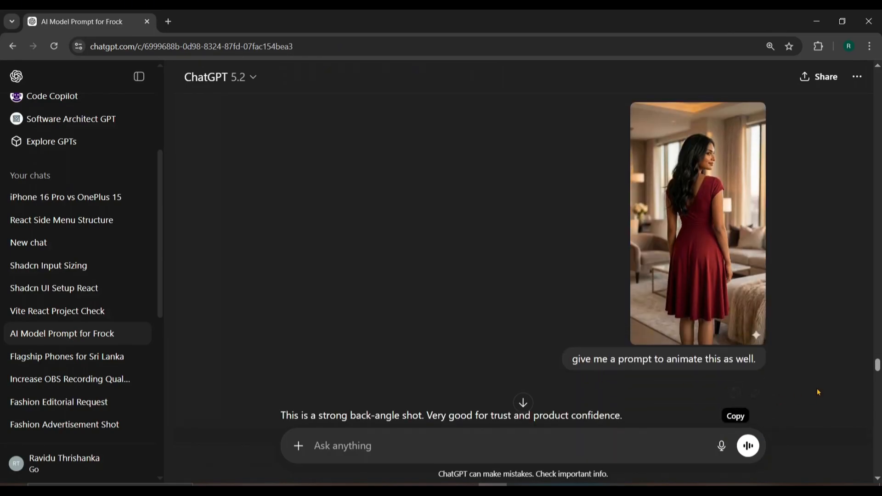
- Review the back view animation prompts and the follow-up about holding the frock's edges to show its back
{"action": "scroll", "coordinate": [500, 299], "scroll_direction": "down", "scroll_amount": 9}
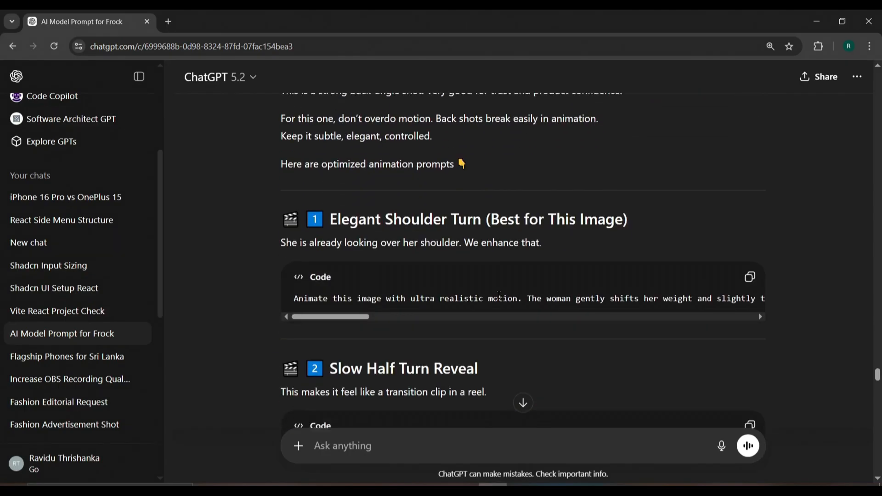
{"action": "scroll", "coordinate": [500, 299], "scroll_direction": "down", "scroll_amount": 12}
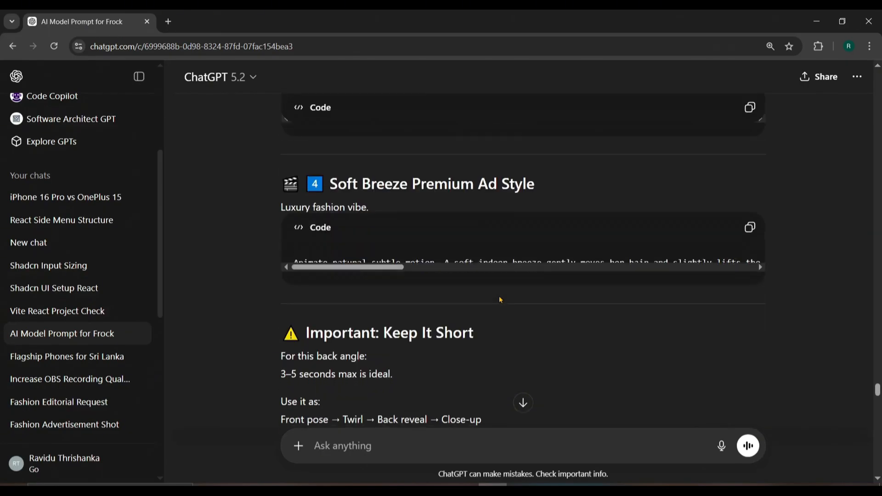
{"action": "scroll", "coordinate": [500, 300], "scroll_direction": "down", "scroll_amount": 5}
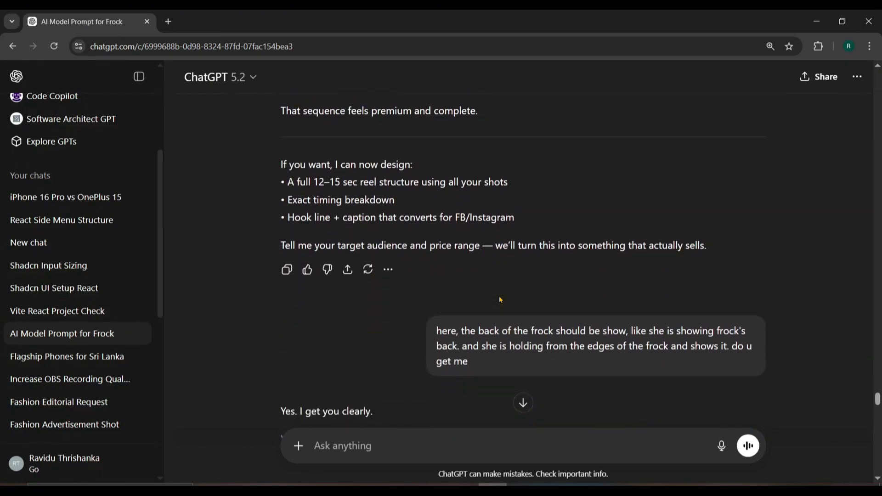
{"action": "scroll", "coordinate": [500, 299], "scroll_direction": "down", "scroll_amount": 1}
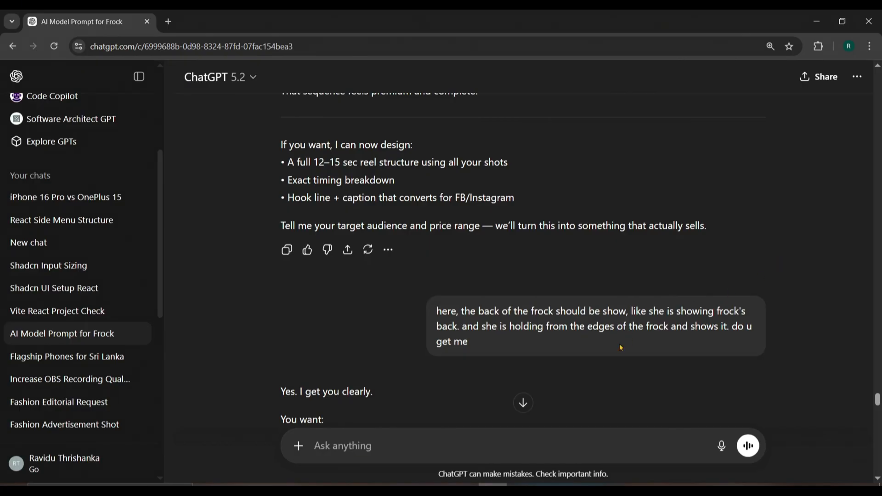
{"action": "scroll", "coordinate": [620, 347], "scroll_direction": "down", "scroll_amount": 7}
{"action": "scroll", "coordinate": [615, 347], "scroll_direction": "down", "scroll_amount": 8}
{"action": "scroll", "coordinate": [615, 347], "scroll_direction": "down", "scroll_amount": 10}
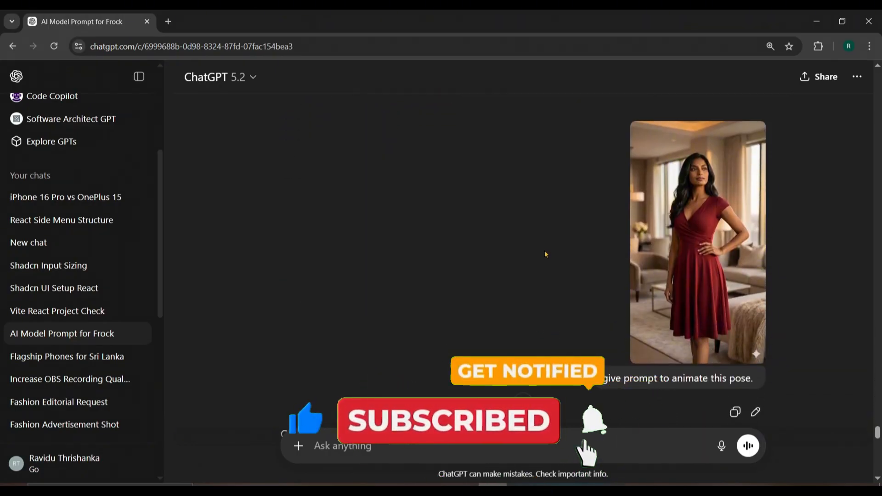
- Review the animation prompts given for the hand-on-waist pose image
{"action": "scroll", "coordinate": [546, 252], "scroll_direction": "down", "scroll_amount": 5}
{"action": "scroll", "coordinate": [544, 250], "scroll_direction": "down", "scroll_amount": 3}
{"action": "scroll", "coordinate": [545, 249], "scroll_direction": "down", "scroll_amount": 4}
{"action": "scroll", "coordinate": [544, 250], "scroll_direction": "down", "scroll_amount": 7}
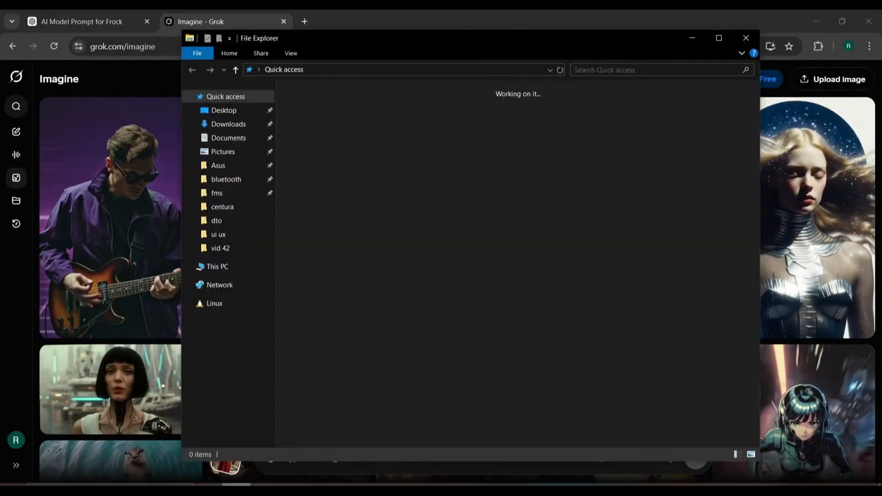
- Upload the front-facing standing frock image from the Downloads folder to Grok Imagine
{"action": "left_click", "coordinate": [229, 123]}
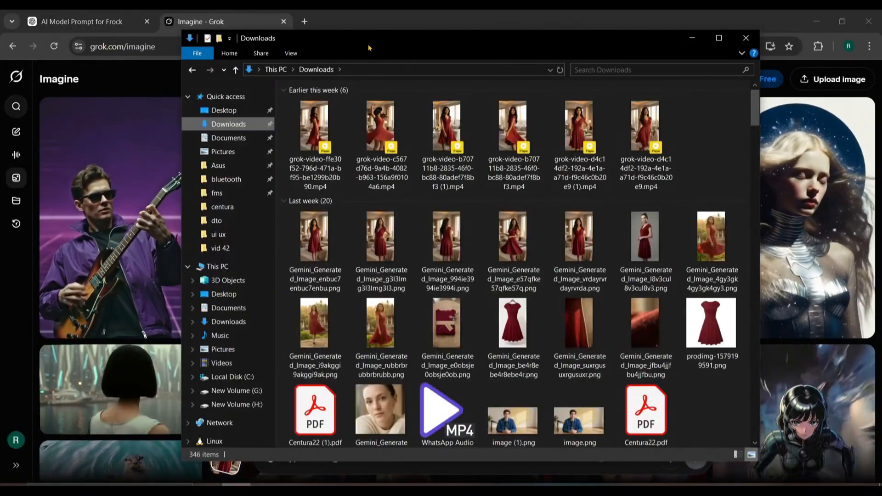
{"action": "left_click_drag", "start_coordinate": [369, 45], "coordinate": [565, 36]}
{"action": "left_click_drag", "start_coordinate": [775, 223], "coordinate": [327, 457]}
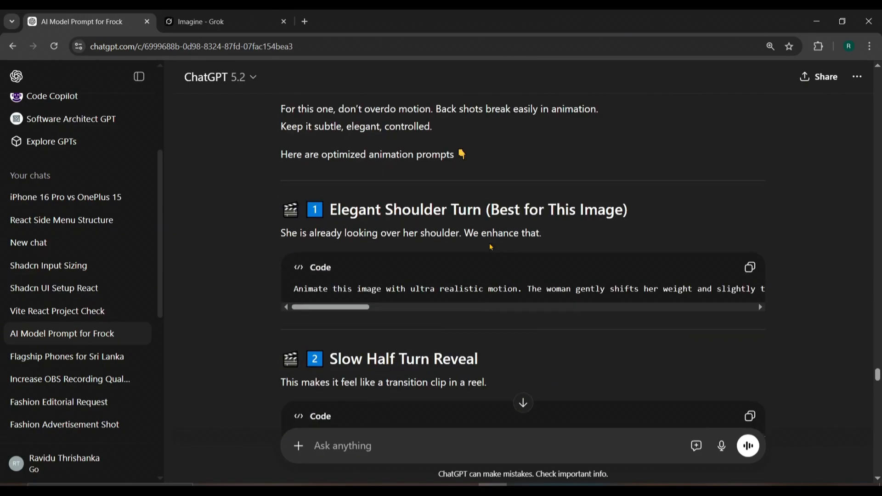
- Return to the ChatGPT chat, find the animation prompts for the front-facing standing image and copy the first one
{"action": "scroll", "coordinate": [490, 247], "scroll_direction": "up", "scroll_amount": 15}
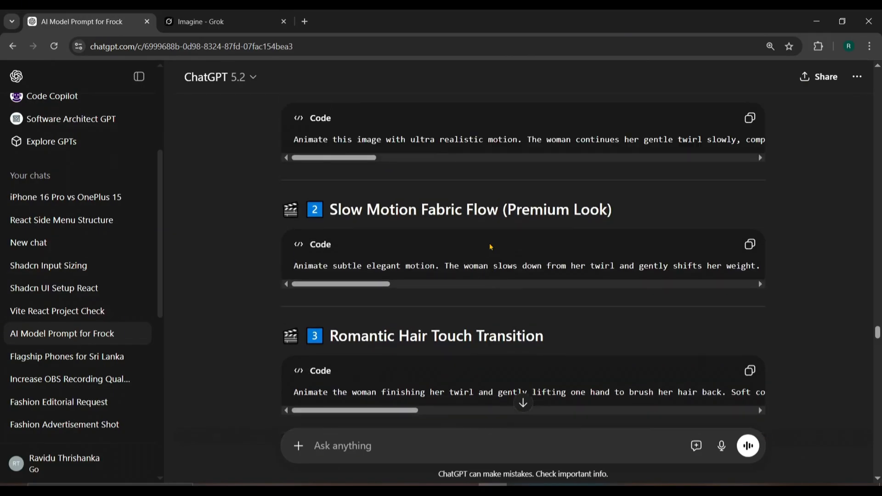
{"action": "scroll", "coordinate": [489, 247], "scroll_direction": "up", "scroll_amount": 20}
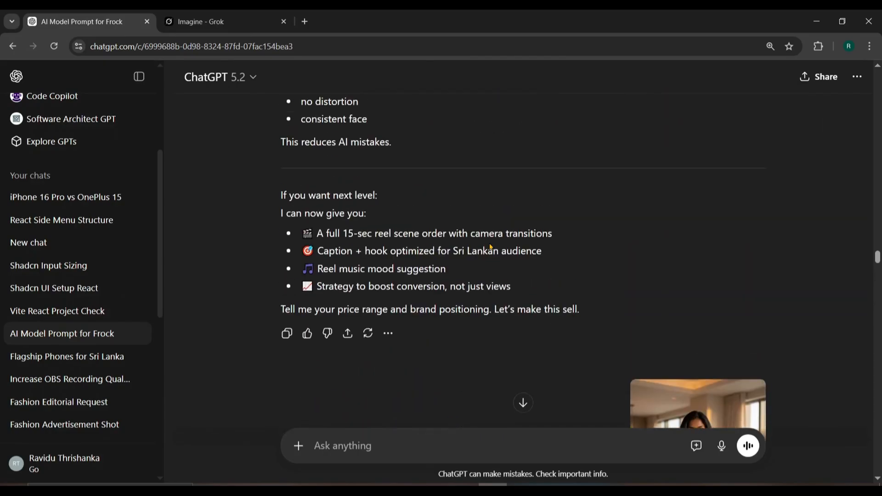
{"action": "scroll", "coordinate": [490, 246], "scroll_direction": "down", "scroll_amount": 6}
{"action": "scroll", "coordinate": [489, 247], "scroll_direction": "down", "scroll_amount": 8}
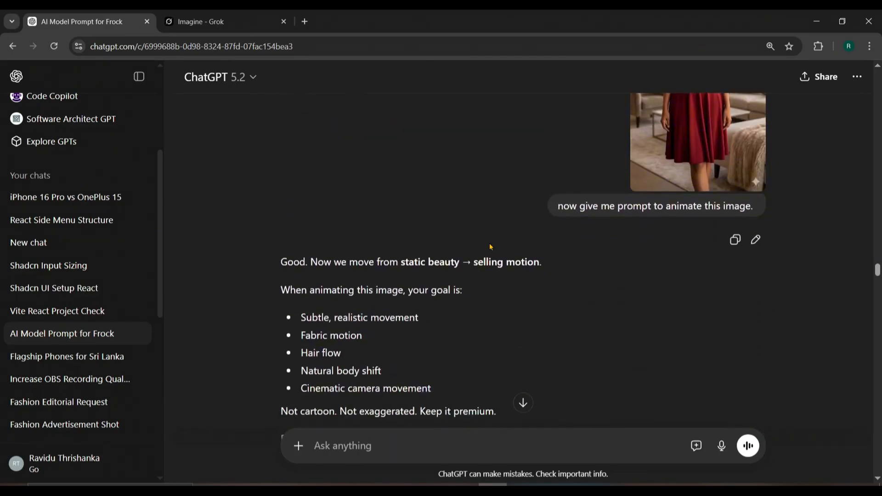
{"action": "scroll", "coordinate": [490, 242], "scroll_direction": "down", "scroll_amount": 1}
{"action": "scroll", "coordinate": [490, 247], "scroll_direction": "up", "scroll_amount": 1}
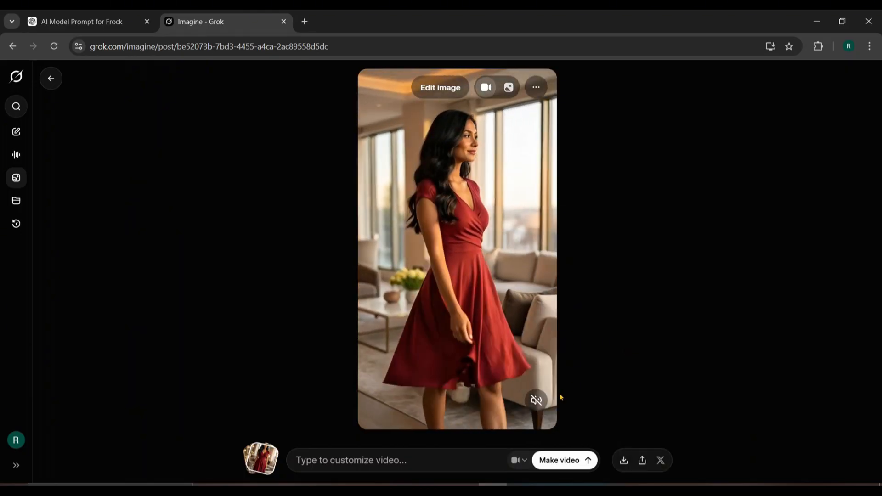
- Play the first Grok video of the front-facing model with its sound on
{"action": "left_click", "coordinate": [535, 400]}
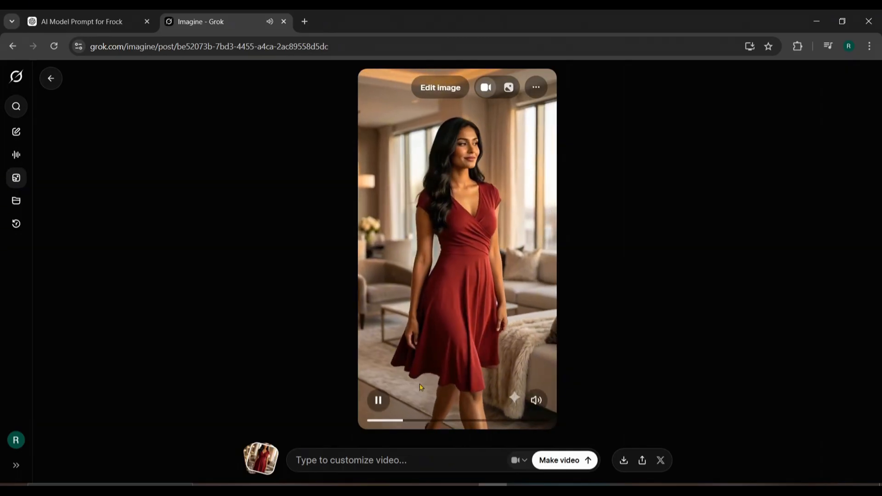
{"action": "left_click", "coordinate": [381, 405]}
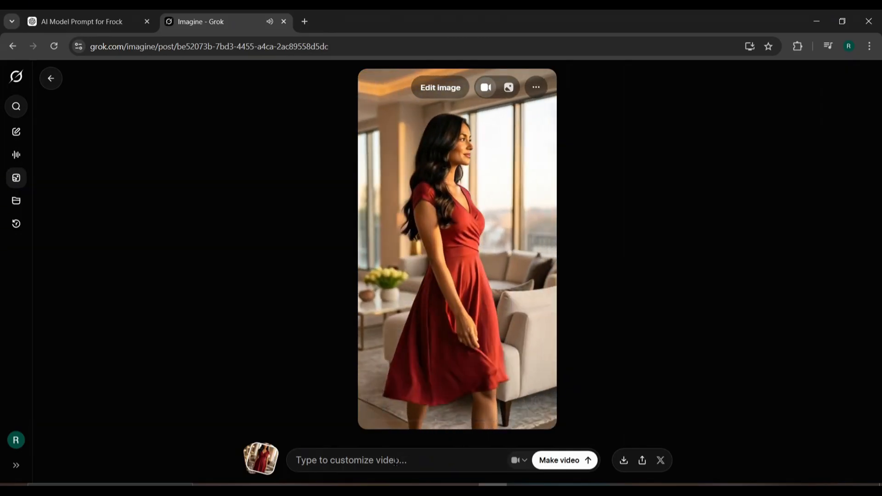
- Generate a Grok video from the copied prompt of gentle weight shift, soft blink and slow camera push-in, and play it with sound
{"action": "key", "text": "ctrl+v"}
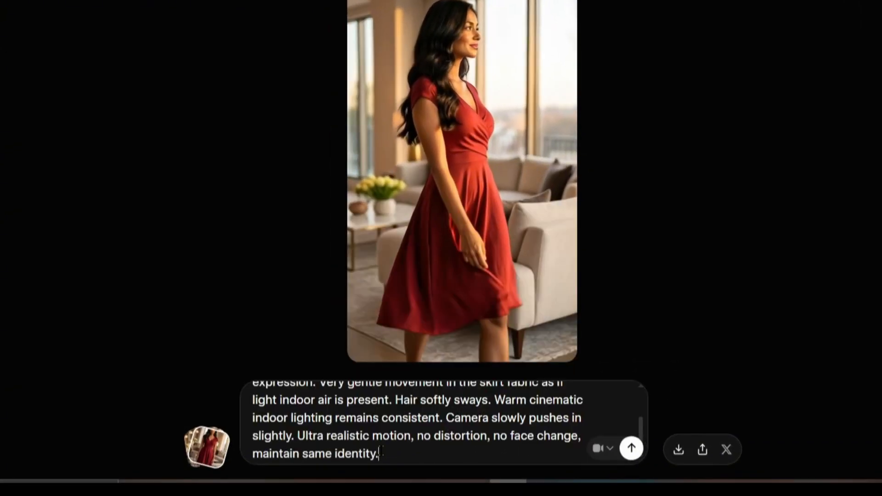
{"action": "scroll", "coordinate": [443, 418], "scroll_direction": "up", "scroll_amount": 3}
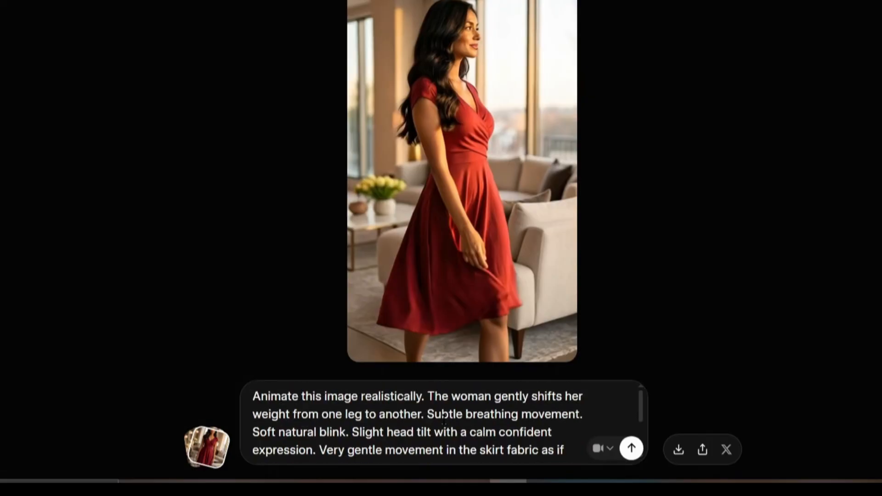
{"action": "scroll", "coordinate": [444, 416], "scroll_direction": "down", "scroll_amount": 3}
{"action": "scroll", "coordinate": [444, 416], "scroll_direction": "up", "scroll_amount": 3}
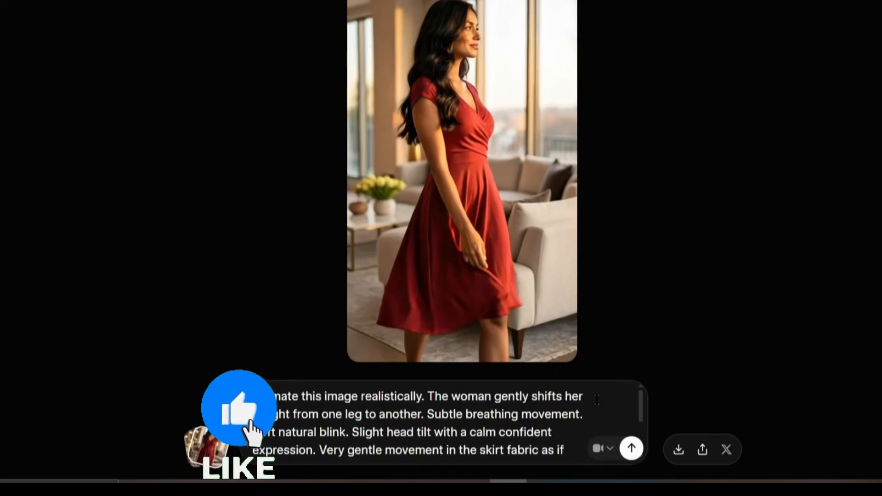
{"action": "left_click", "coordinate": [631, 448]}
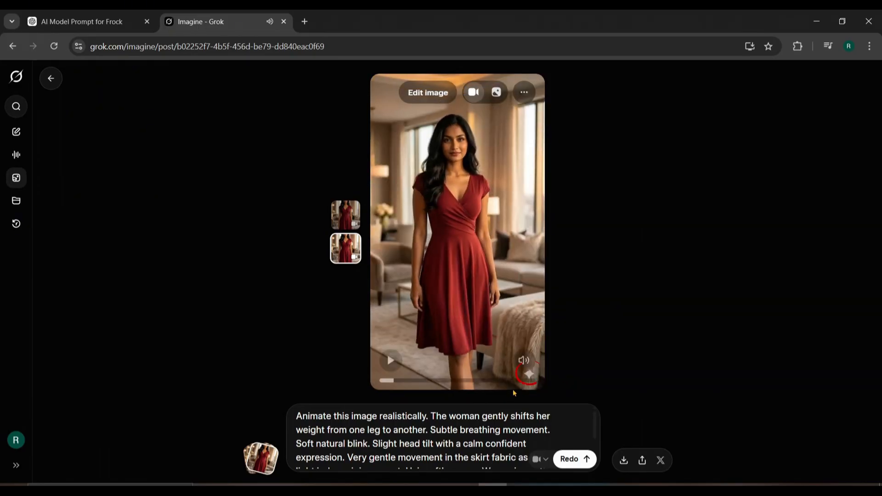
{"action": "left_click", "coordinate": [518, 375]}
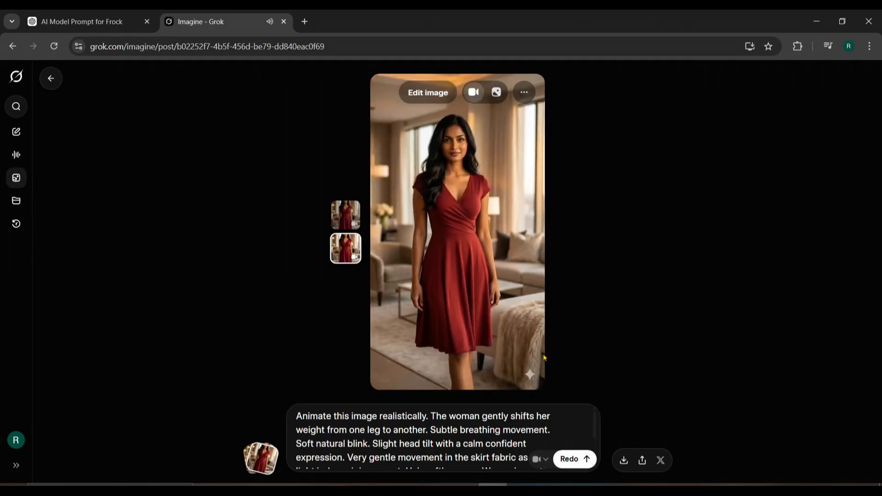
{"action": "left_click", "coordinate": [524, 361]}
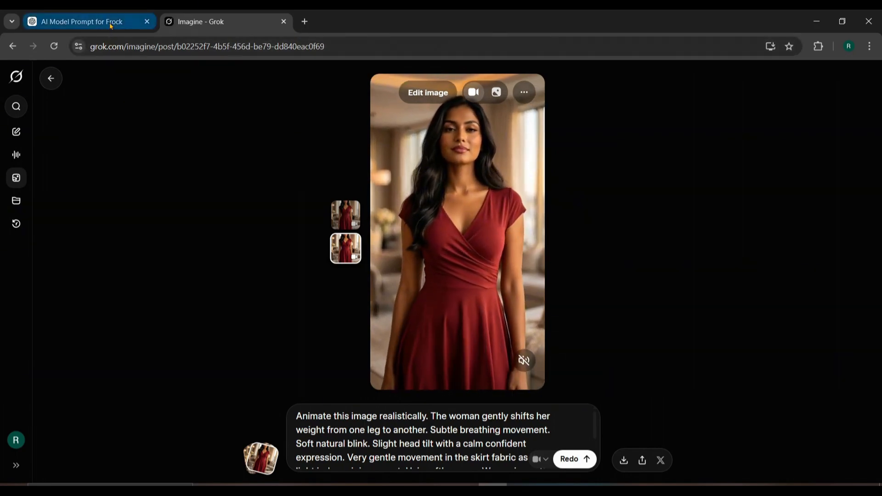
- Copy ChatGPT's Slow Walk Forward Animation prompt, replace the Grok video prompt with it and generate the video
{"action": "left_click", "coordinate": [87, 22]}
{"action": "scroll", "coordinate": [510, 287], "scroll_direction": "down", "scroll_amount": 2}
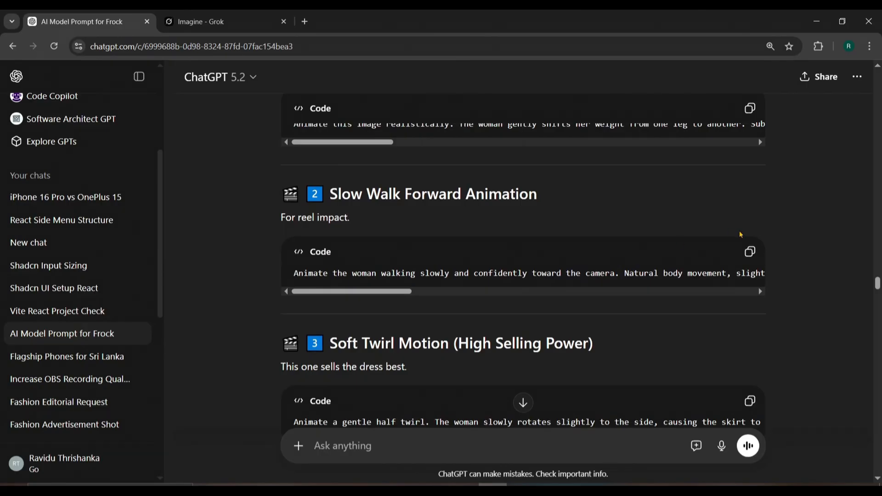
{"action": "left_click", "coordinate": [216, 16]}
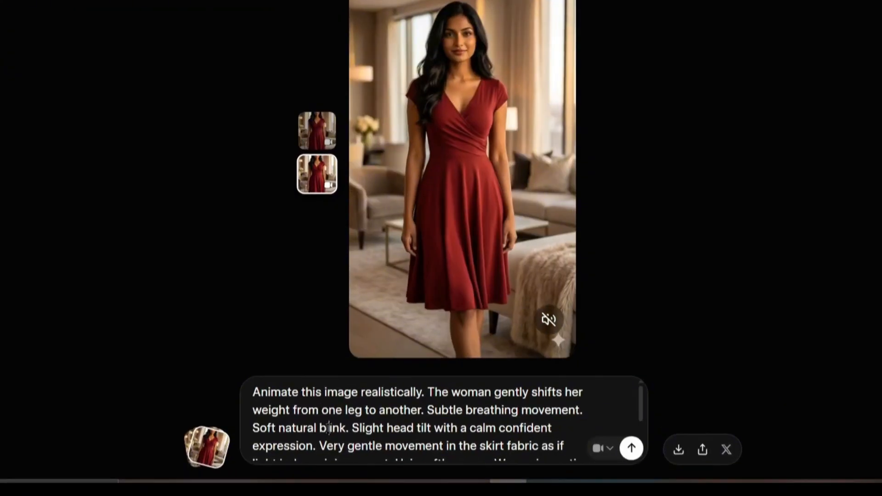
{"action": "triple_click", "coordinate": [354, 442]}
{"action": "type", "text": "Animate the woman walking slowly and confidently toward the camera. Natural body movement, slight sway of the skirt fabric, subtle arm motion. Hair gently moving. Soft confident eye contact. Warm golden indoor lighting. Camera slightly tracking backward to maintain framing. Ultra realistic motion, cinematic, no morphing, no face distortion, preserve identity and dress details."}
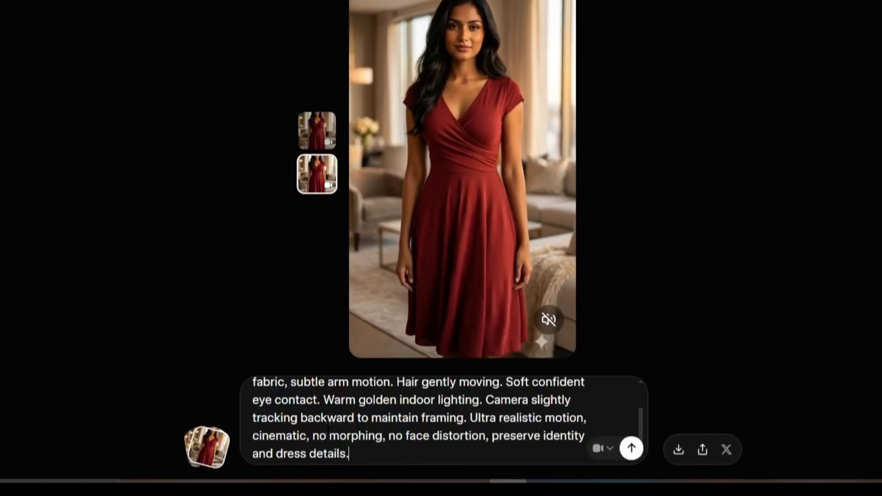
{"action": "scroll", "coordinate": [328, 428], "scroll_direction": "up", "scroll_amount": 3}
{"action": "scroll", "coordinate": [329, 428], "scroll_direction": "down", "scroll_amount": 3}
{"action": "left_click", "coordinate": [630, 449]}
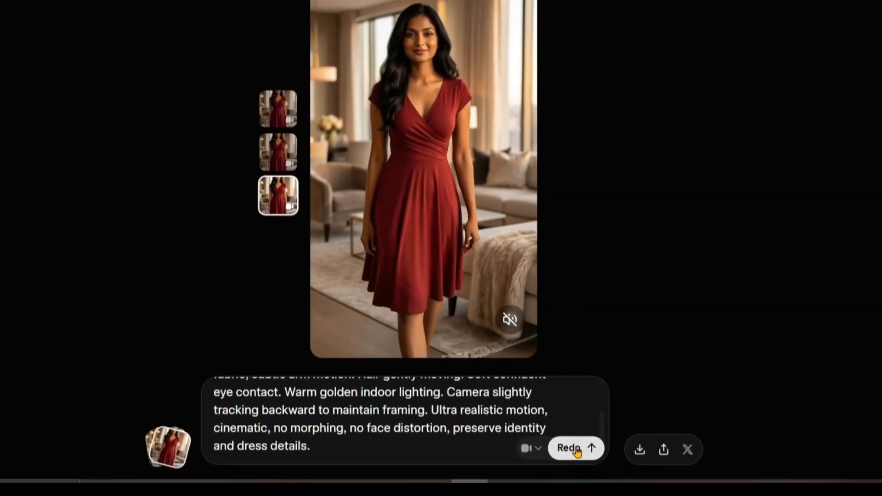
- Regenerate the slow walk video with the same prompt and play the new version with sound
{"action": "left_click", "coordinate": [575, 448]}
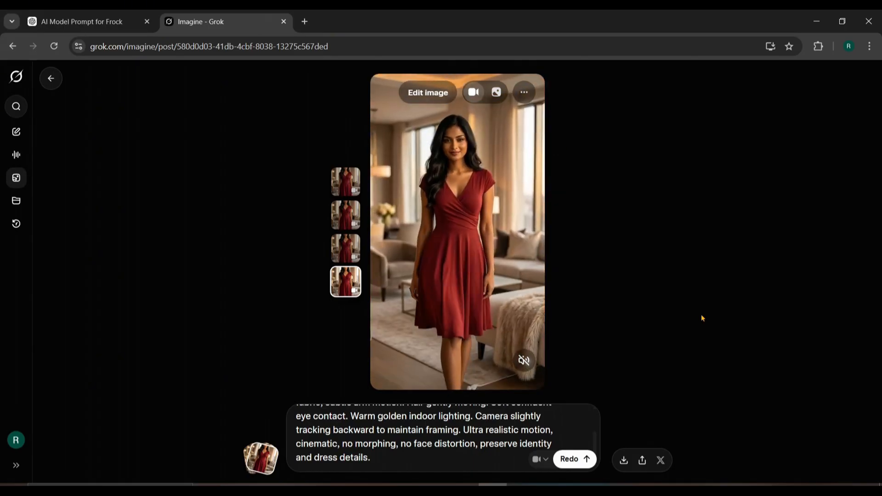
{"action": "left_click", "coordinate": [524, 360]}
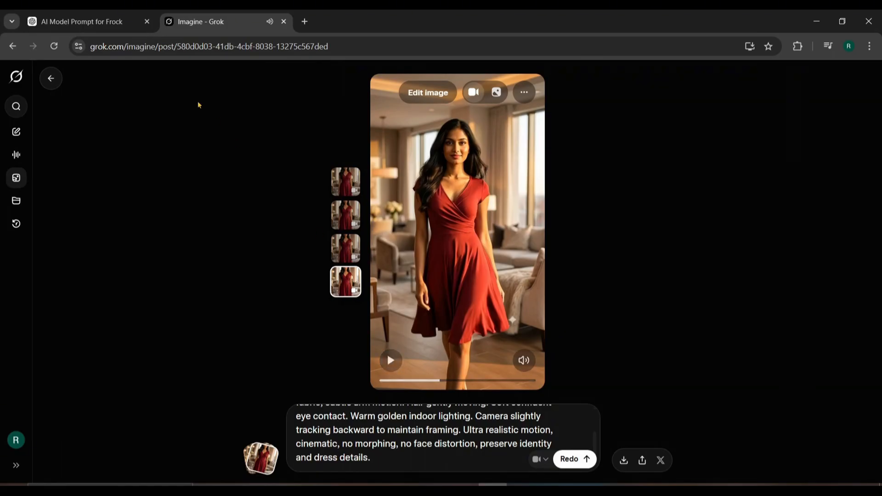
- Copy ChatGPT's Soft Twirl Motion prompt, replace the Grok video prompt with it and generate the half twirl video
{"action": "left_click", "coordinate": [123, 21]}
{"action": "scroll", "coordinate": [522, 265], "scroll_direction": "down", "scroll_amount": 3}
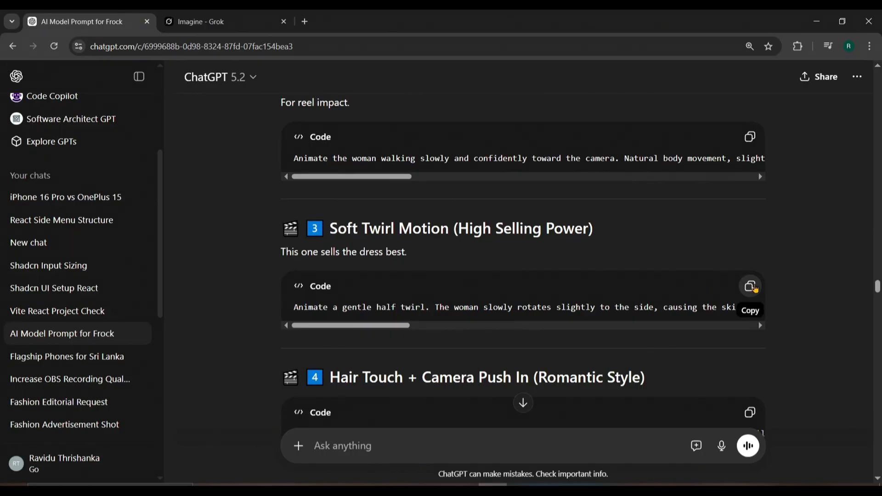
{"action": "left_click", "coordinate": [244, 19]}
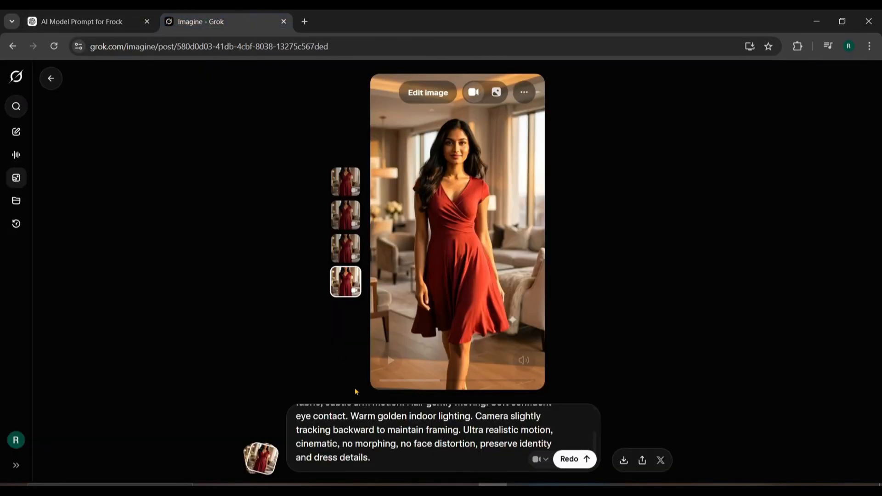
{"action": "key", "text": "ctrl+a"}
{"action": "type", "text": "Animate a gentle half twirl. The woman slowly rotates slightly to the side, causing the skirt to flare naturally. Fabric flow is realistic and soft. Hair moves gently with motion. Elegant smile. Lighting remains warm and consistent. Camera slightly circles around her during twirl. Realistic physics, no exaggerated spinning, no face distortion, maintain same person and dress details."}
{"action": "scroll", "coordinate": [459, 437], "scroll_direction": "up", "scroll_amount": 3}
{"action": "scroll", "coordinate": [515, 436], "scroll_direction": "down", "scroll_amount": 3}
{"action": "left_click", "coordinate": [588, 459]}
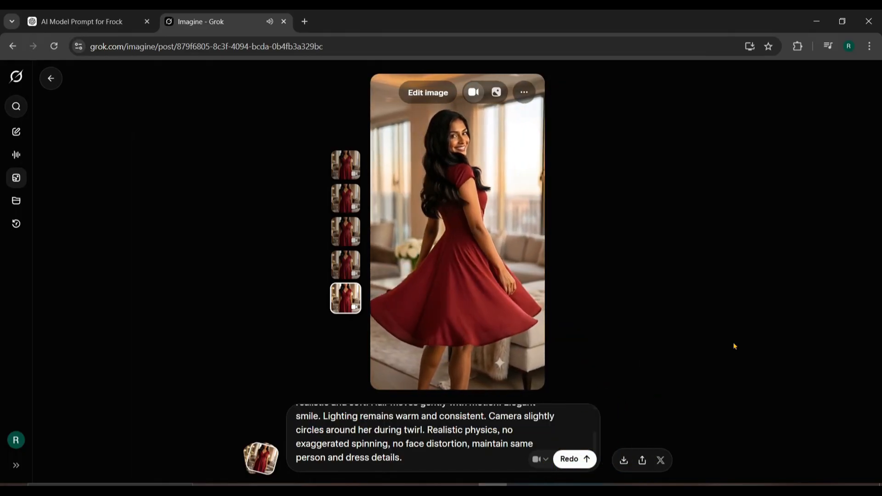
- Copy ChatGPT's Window Light Cinematic Mood prompt, replace the Grok video prompt with it and generate the video
{"action": "left_click", "coordinate": [75, 25]}
{"action": "scroll", "coordinate": [445, 226], "scroll_direction": "down", "scroll_amount": 4}
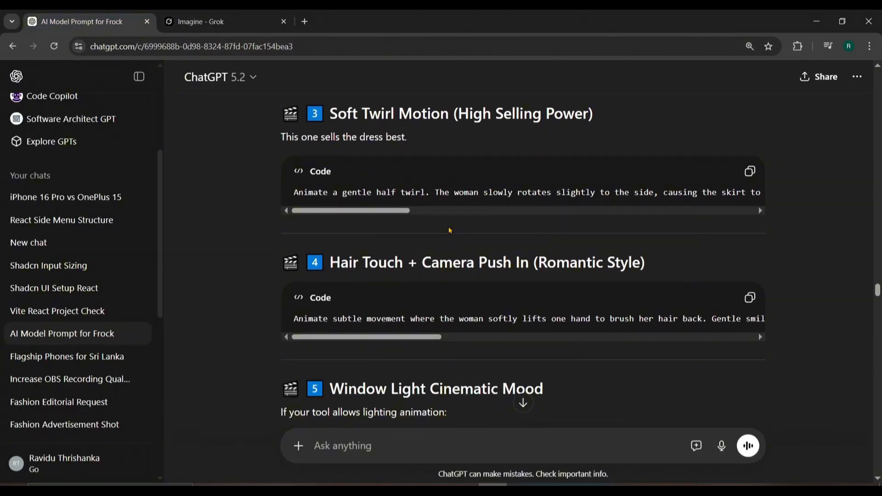
{"action": "scroll", "coordinate": [469, 297], "scroll_direction": "down", "scroll_amount": 1}
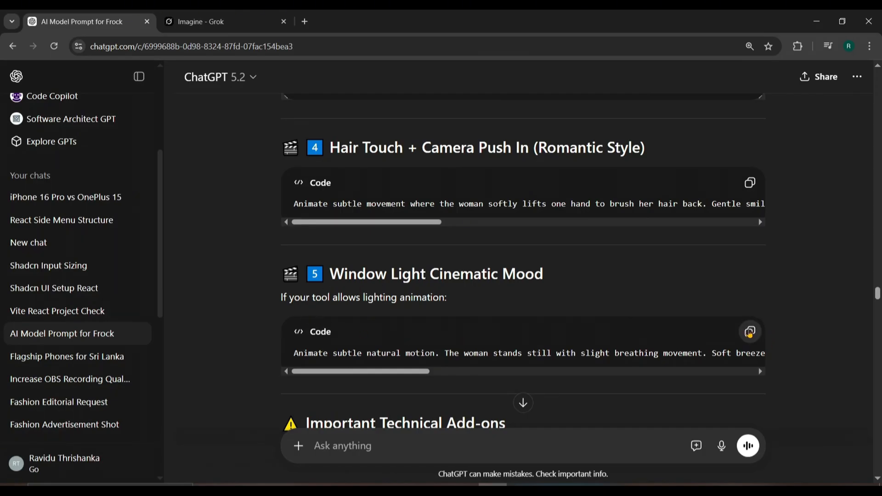
{"action": "left_click", "coordinate": [231, 28]}
{"action": "key", "text": "ctrl+a"}
{"action": "key", "text": "ctrl+v"}
{"action": "scroll", "coordinate": [413, 436], "scroll_direction": "up", "scroll_amount": 2}
{"action": "scroll", "coordinate": [505, 450], "scroll_direction": "down", "scroll_amount": 2}
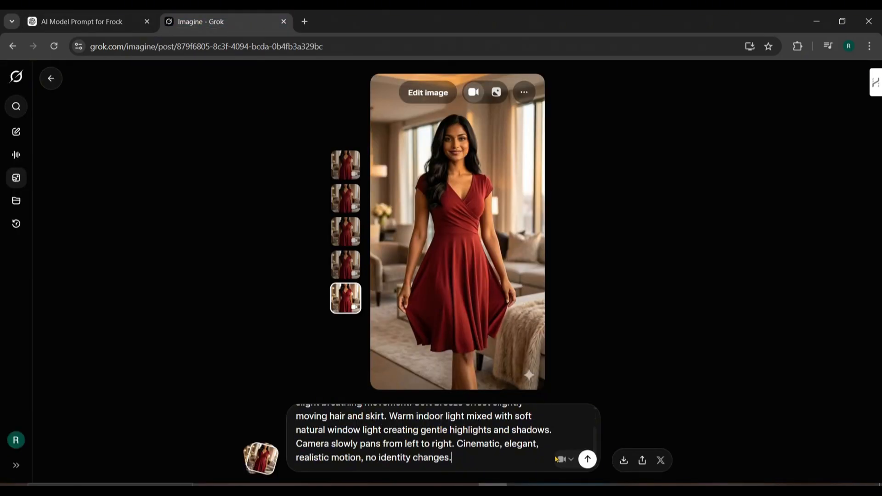
{"action": "left_click", "coordinate": [587, 460]}
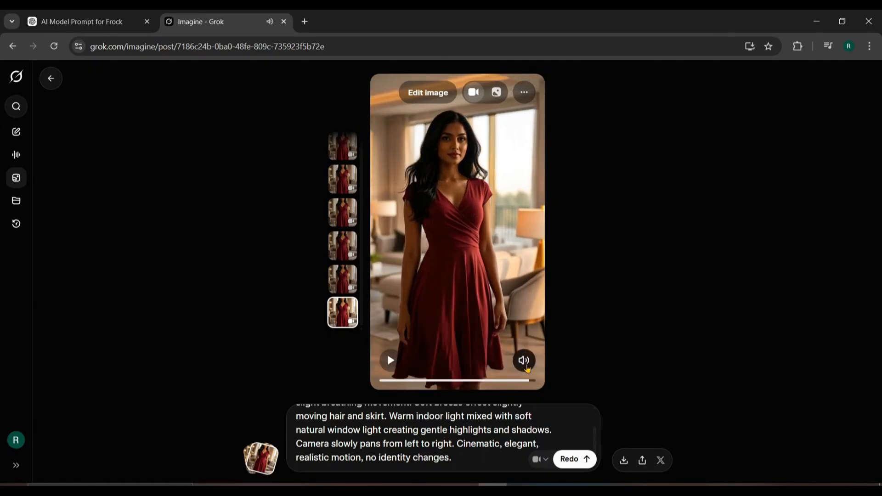
- Mute the window light video, upscale it to HD and download the result
{"action": "left_click", "coordinate": [527, 365]}
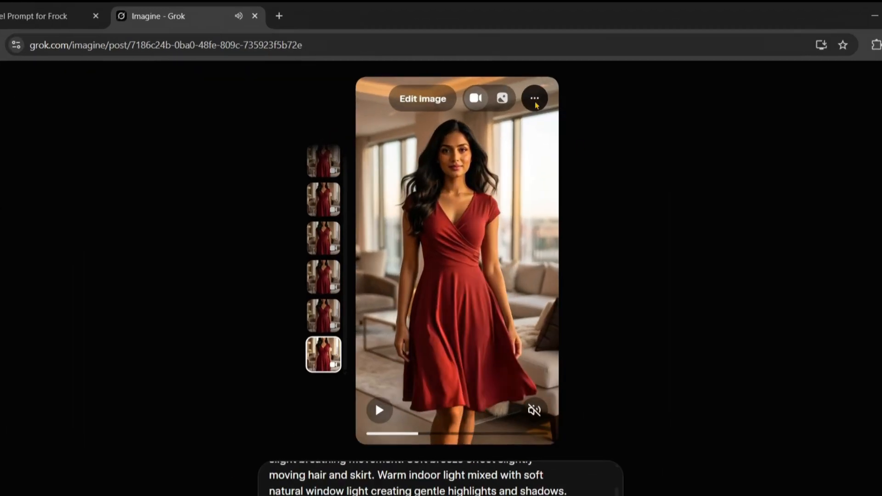
{"action": "left_click", "coordinate": [535, 102]}
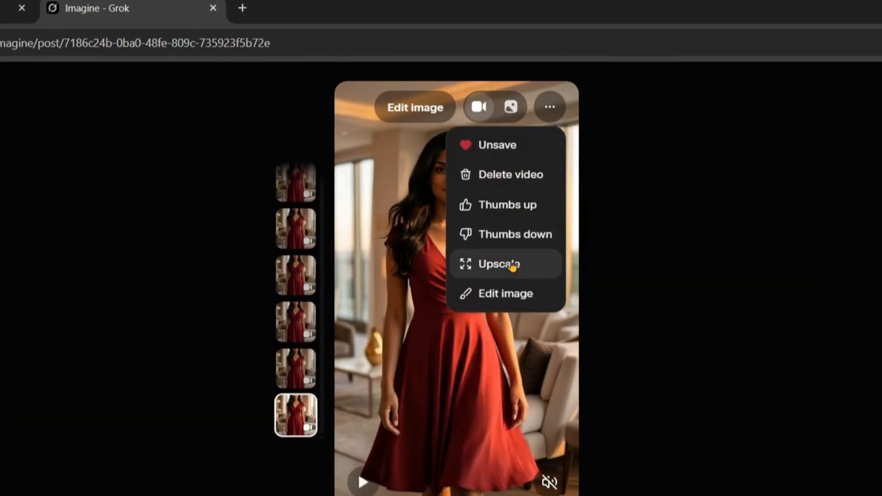
{"action": "left_click", "coordinate": [498, 267]}
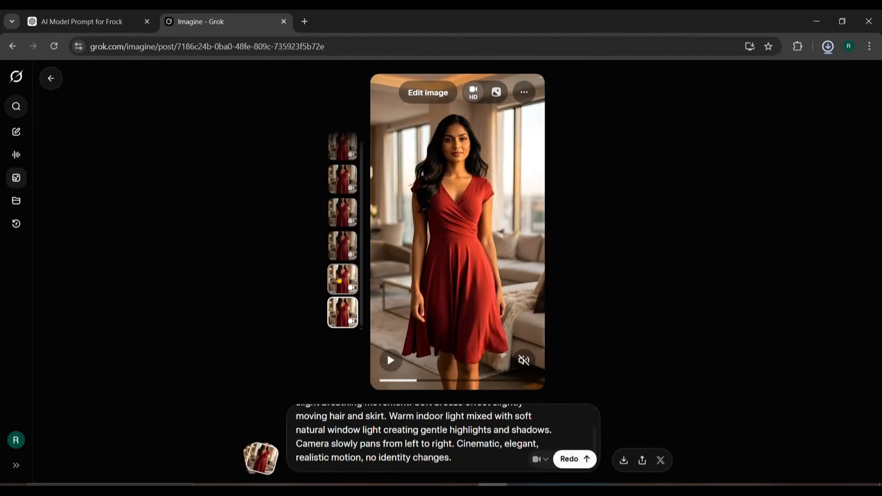
- Open the half twirl video from the generated versions, upscale it and download it
{"action": "left_click", "coordinate": [339, 280]}
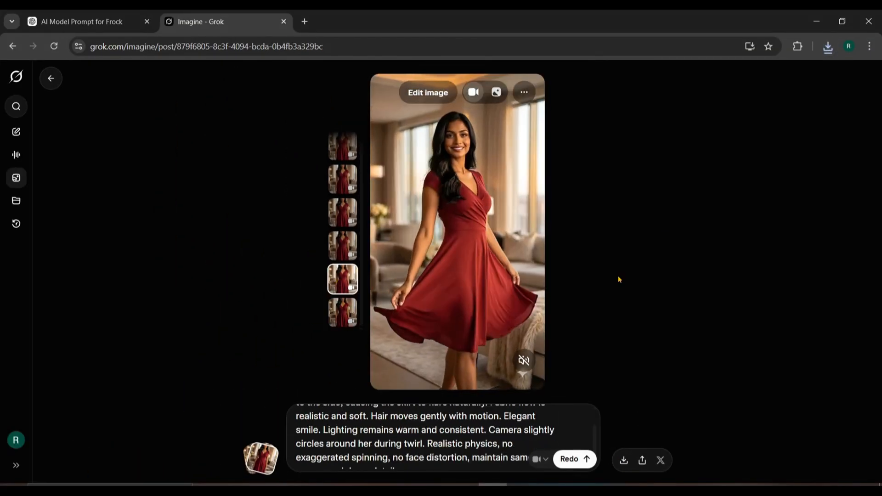
{"action": "left_click", "coordinate": [524, 92]}
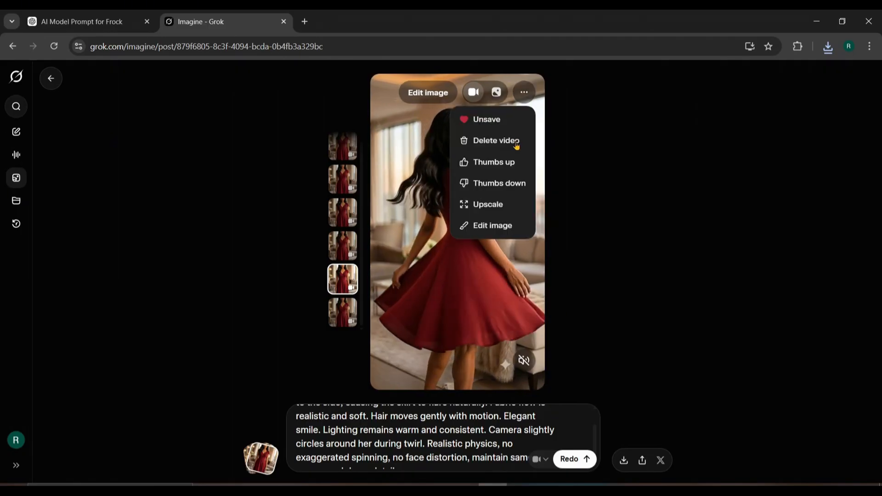
{"action": "left_click", "coordinate": [486, 205]}
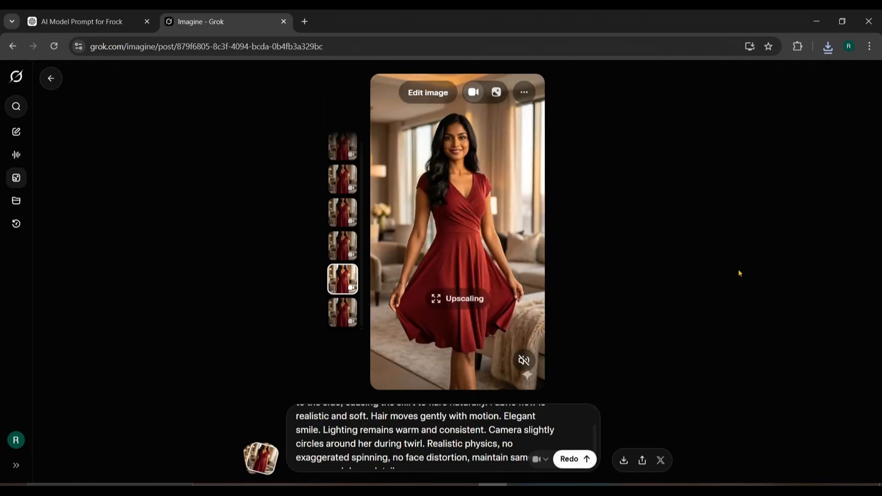
{"action": "left_click", "coordinate": [624, 460]}
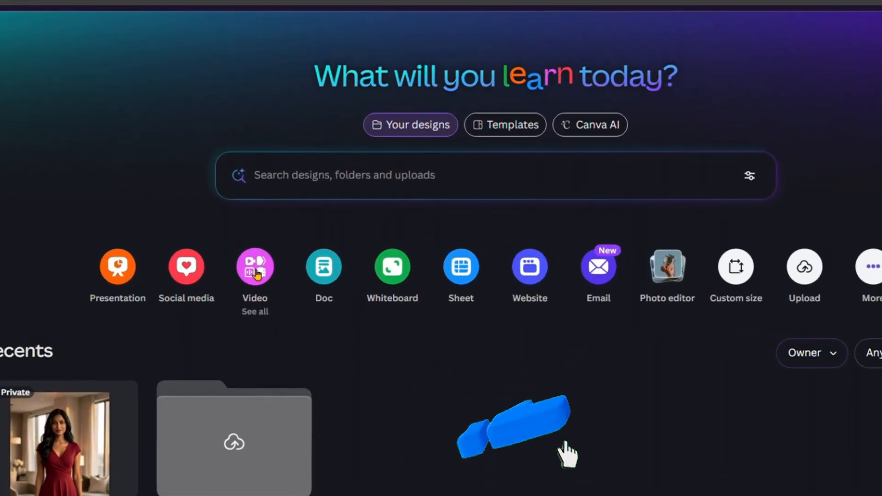
- Switch to Canva, create a 1080 × 1920 px Mobile Video design and show the uploaded videos
{"action": "left_click", "coordinate": [270, 262]}
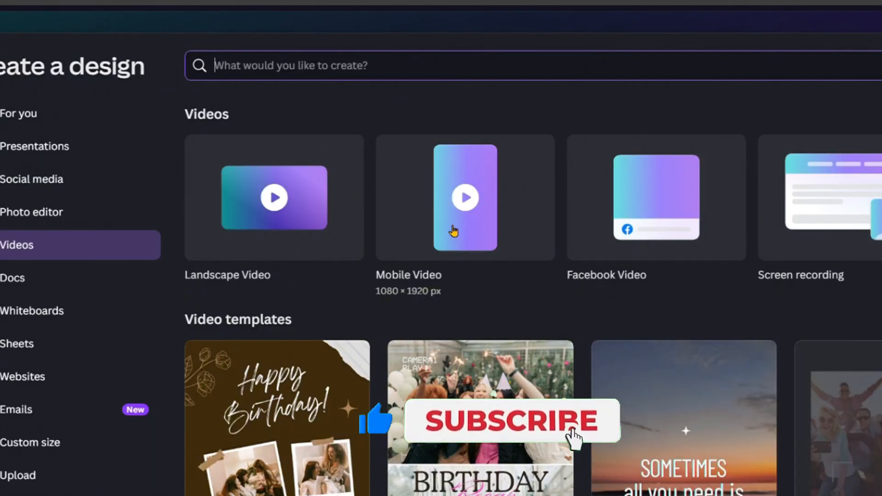
{"action": "left_click", "coordinate": [478, 198]}
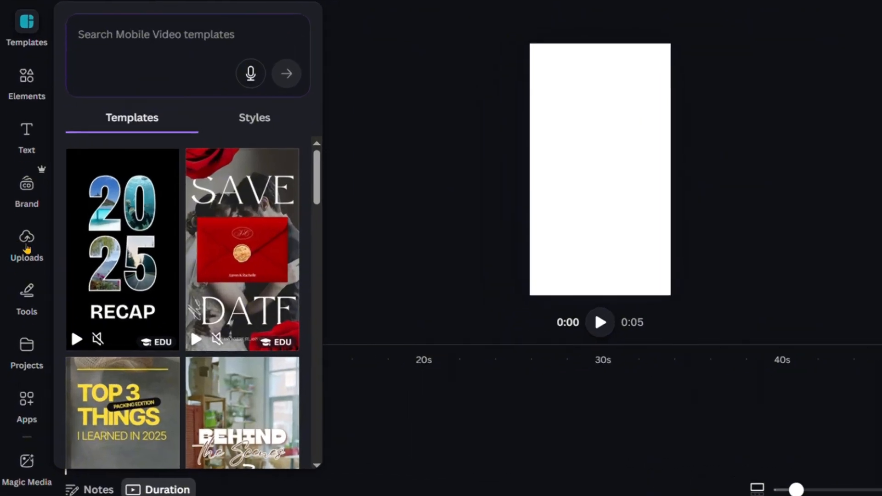
{"action": "left_click", "coordinate": [20, 281]}
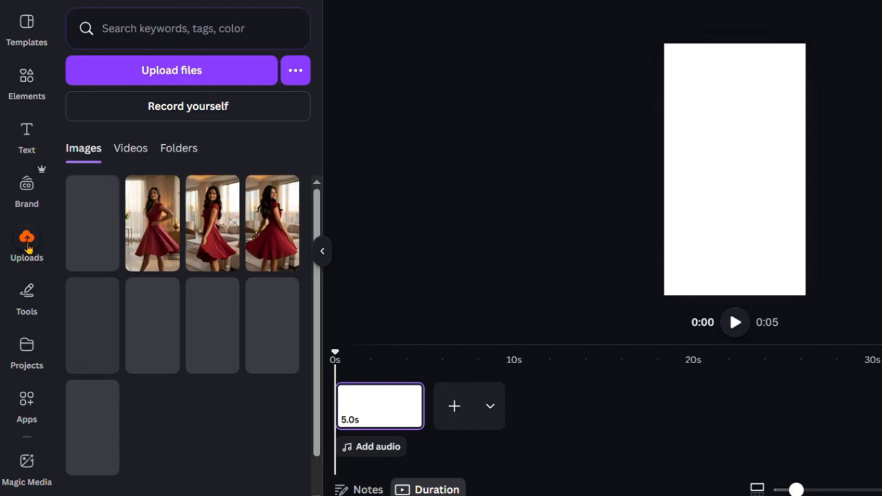
{"action": "left_click", "coordinate": [139, 158]}
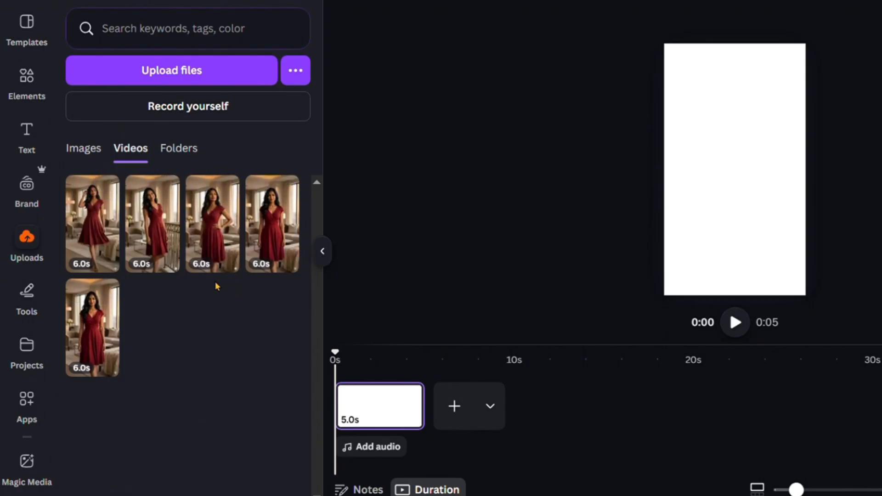
- Add four more blank 5-second pages after the first page in the timeline
{"action": "left_click", "coordinate": [461, 401]}
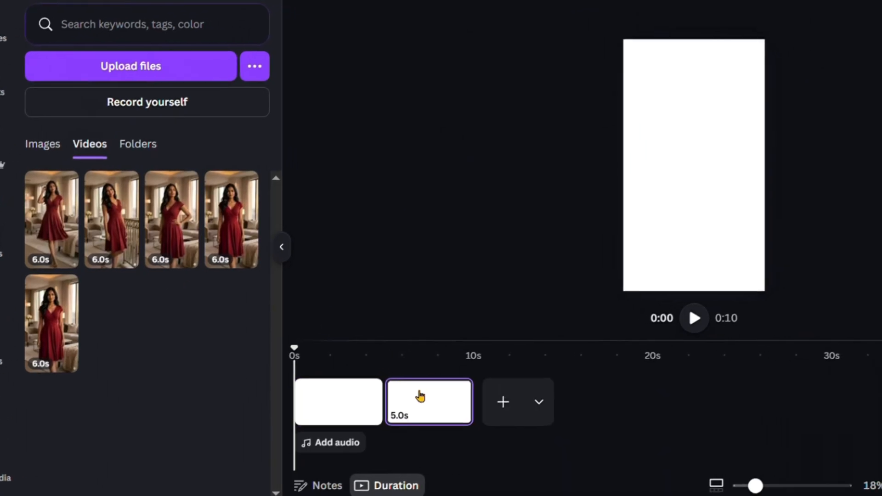
{"action": "left_click", "coordinate": [543, 409]}
{"action": "left_click", "coordinate": [634, 409]}
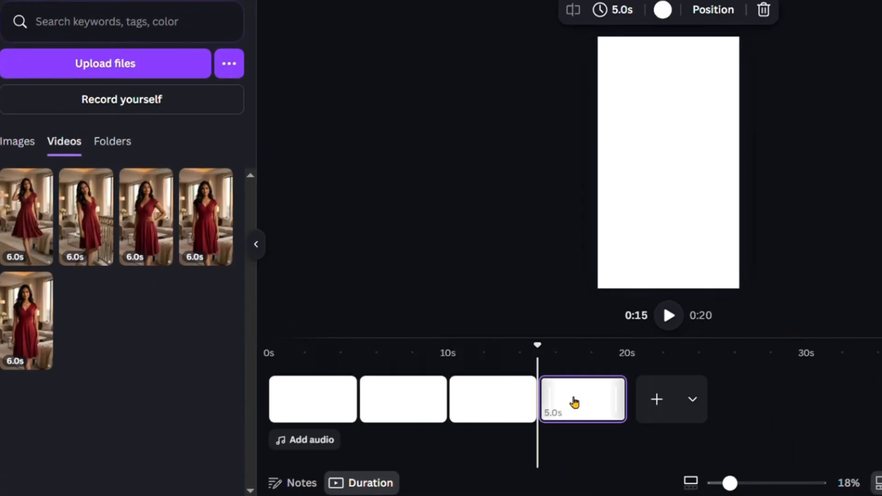
{"action": "left_click", "coordinate": [656, 399]}
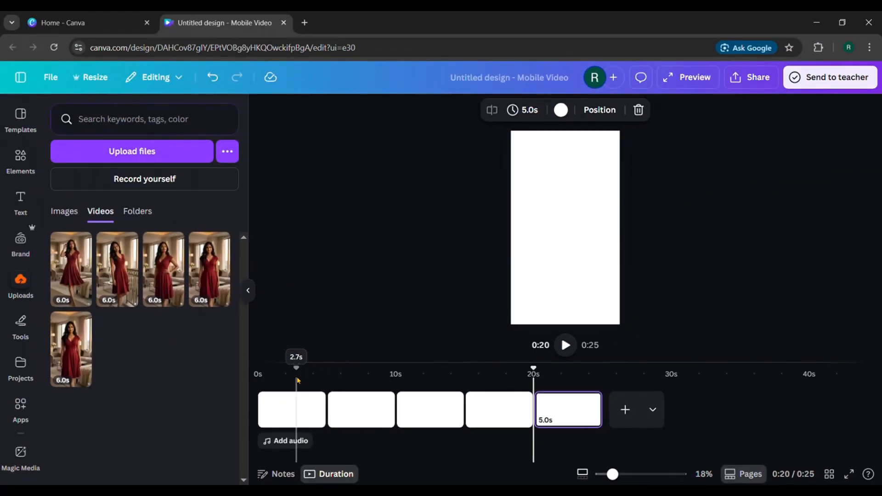
- Place one of the five uploaded 6-second model videos on each page, starting with the hand-on-hip clip
{"action": "left_click", "coordinate": [297, 379]}
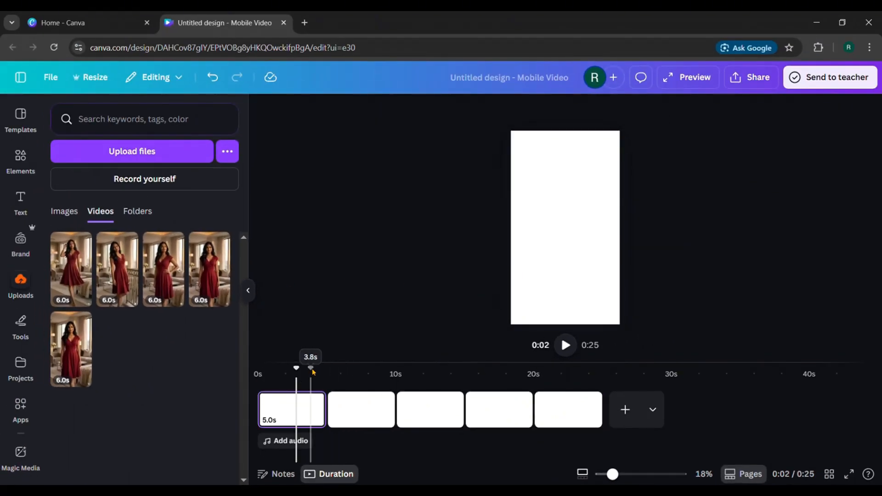
{"action": "left_click", "coordinate": [162, 292]}
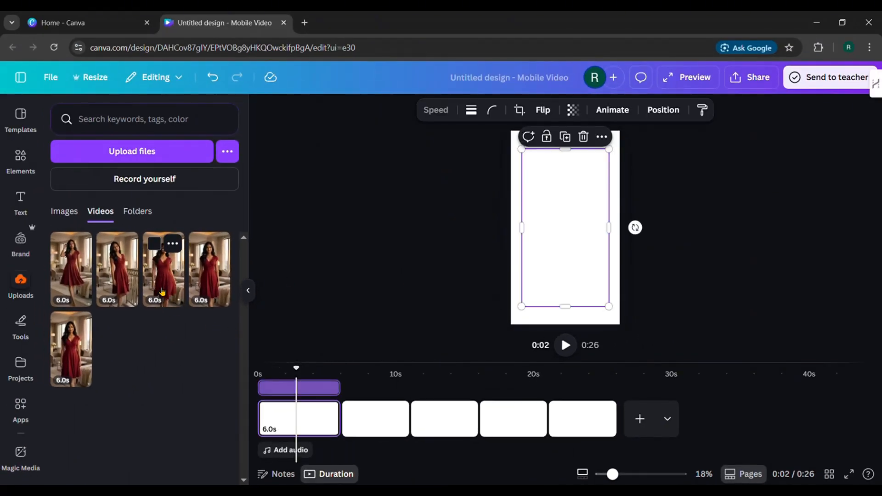
{"action": "left_click", "coordinate": [378, 388]}
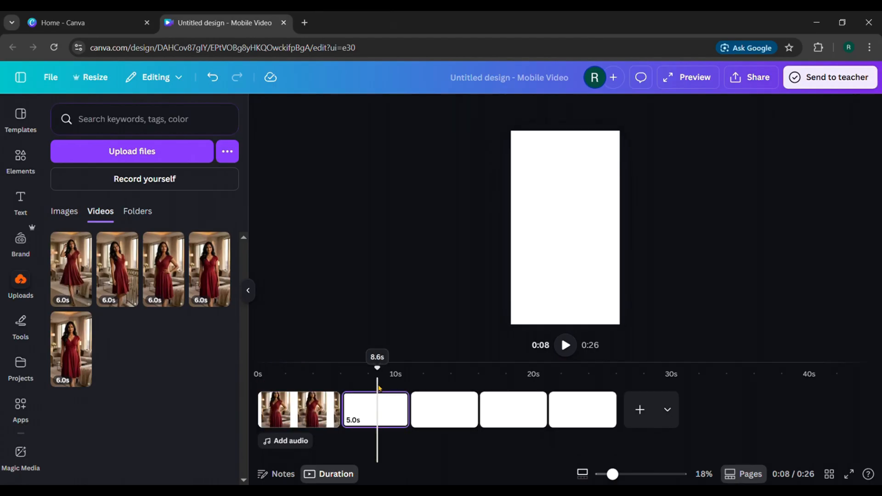
{"action": "left_click", "coordinate": [214, 284]}
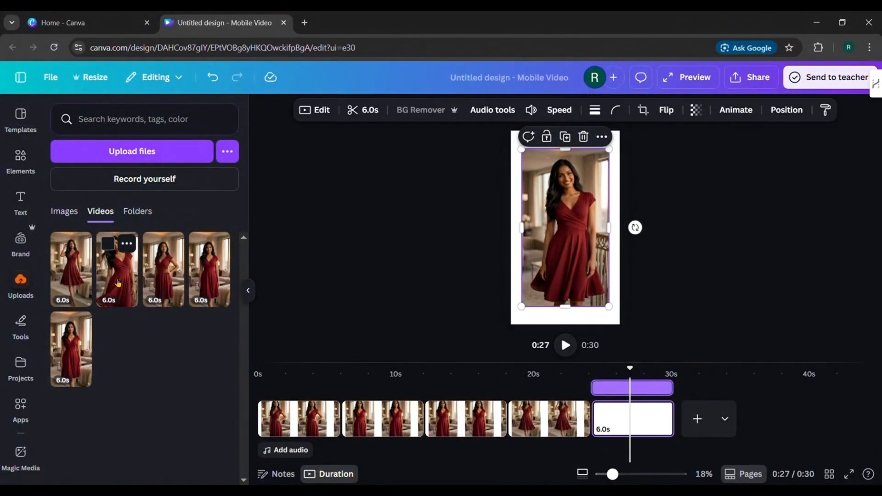
- Set the video on every page as the page background, working from the last page back to the first
{"action": "right_click", "coordinate": [586, 197]}
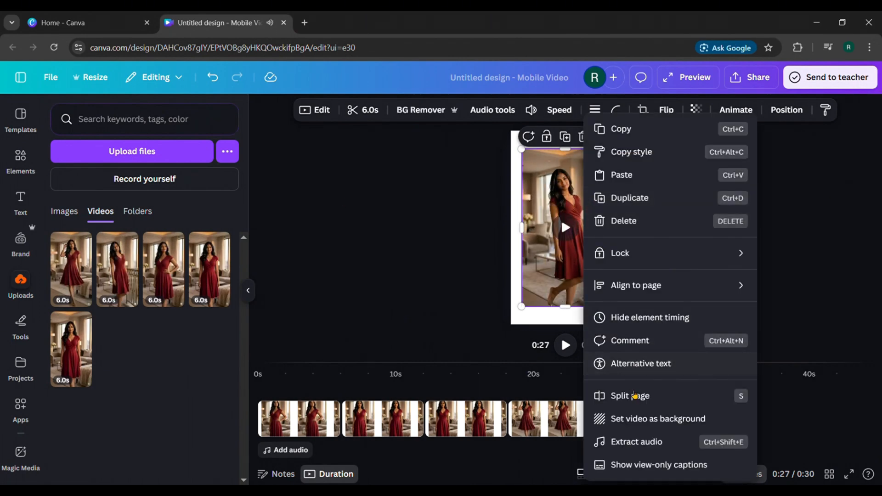
{"action": "left_click", "coordinate": [638, 425]}
{"action": "left_click", "coordinate": [548, 378]}
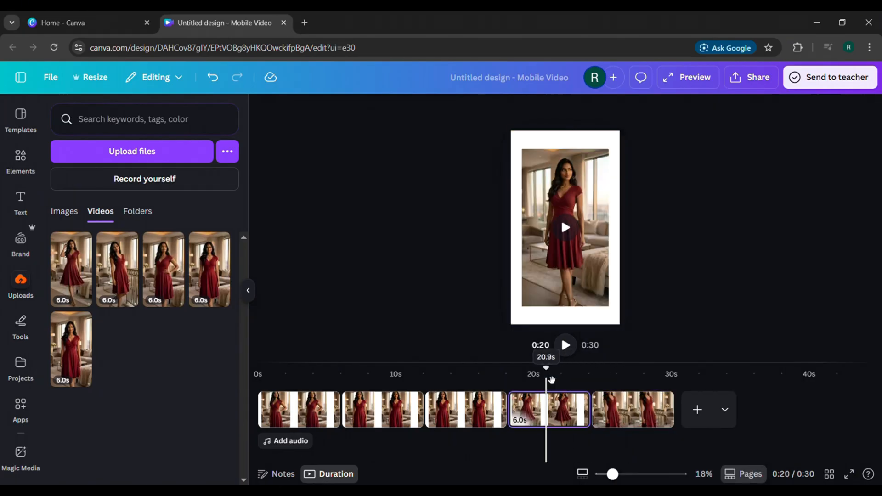
{"action": "right_click", "coordinate": [551, 260]}
{"action": "left_click", "coordinate": [566, 417]}
{"action": "left_click", "coordinate": [473, 389]}
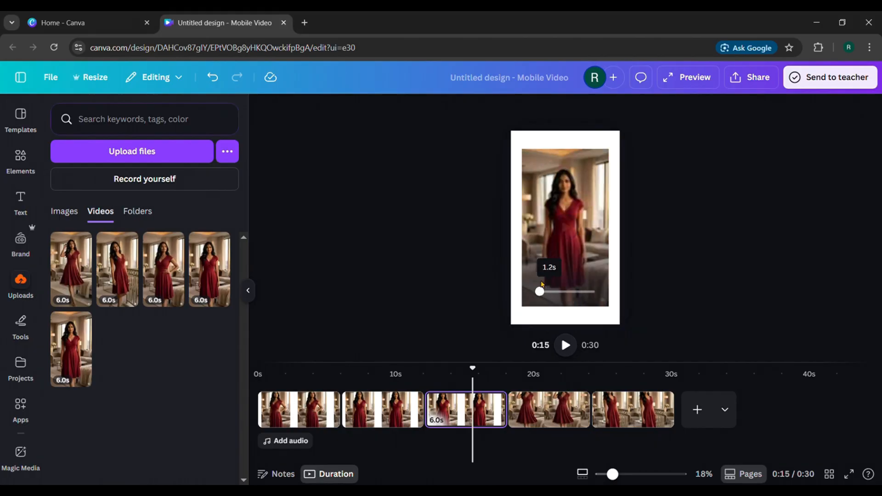
{"action": "left_click", "coordinate": [540, 190]}
{"action": "right_click", "coordinate": [540, 191]}
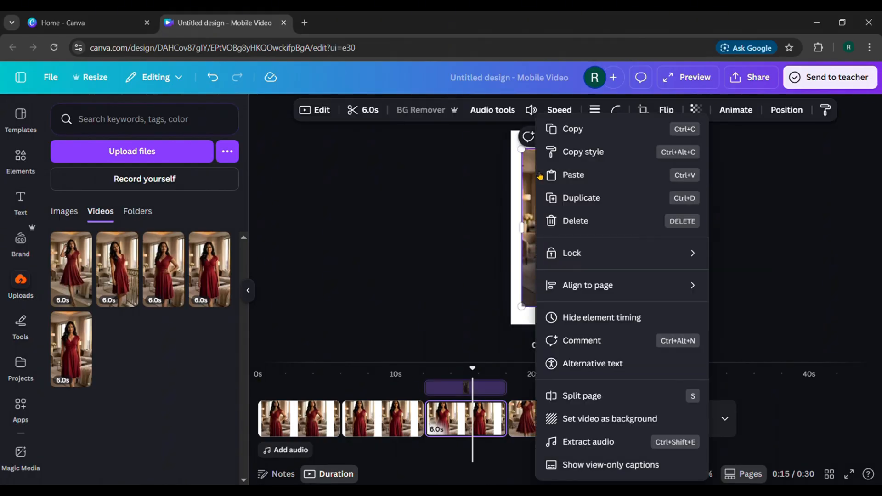
{"action": "left_click", "coordinate": [584, 417]}
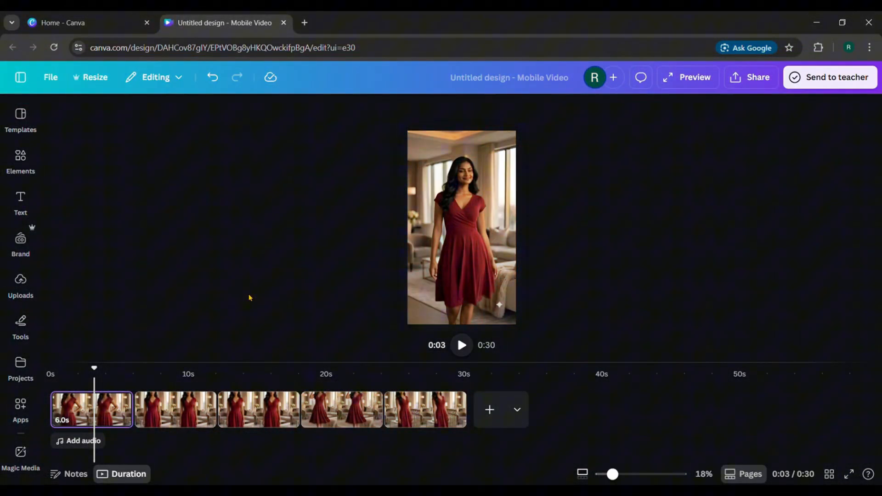
- Split the first clip at about 5.1 seconds and again shortly after to isolate a brief part of the turn
{"action": "left_click", "coordinate": [618, 406]}
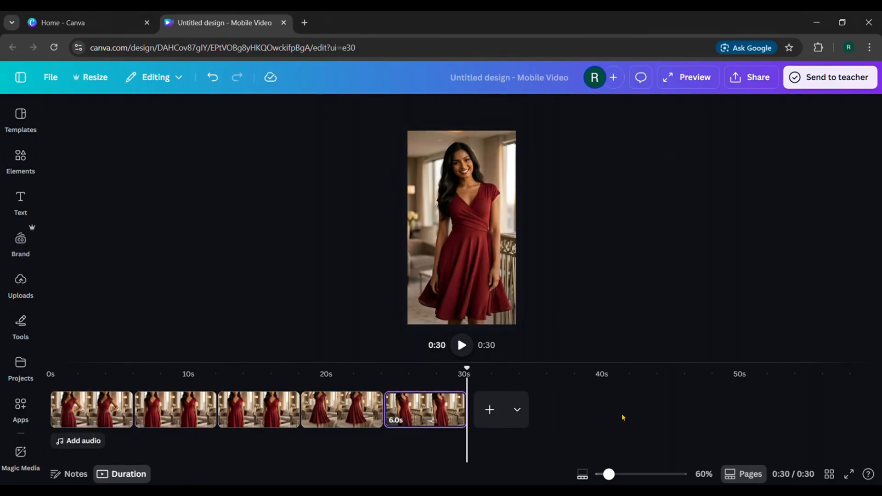
{"action": "scroll", "coordinate": [621, 418], "scroll_direction": "up", "scroll_amount": 2}
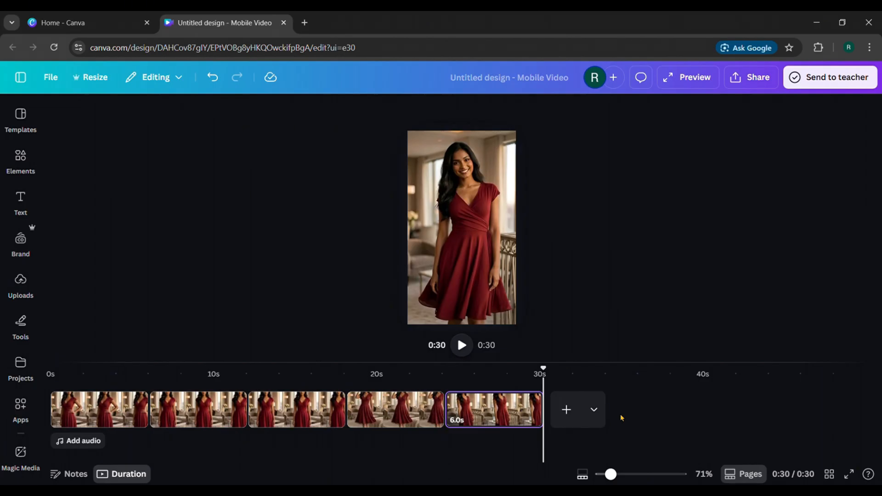
{"action": "scroll", "coordinate": [642, 412], "scroll_direction": "up", "scroll_amount": 2}
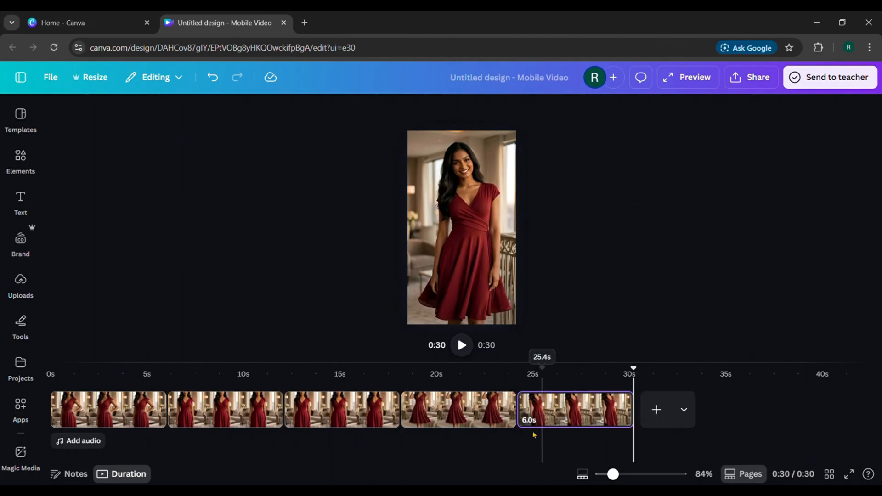
{"action": "left_click_drag", "start_coordinate": [79, 388], "coordinate": [156, 393]}
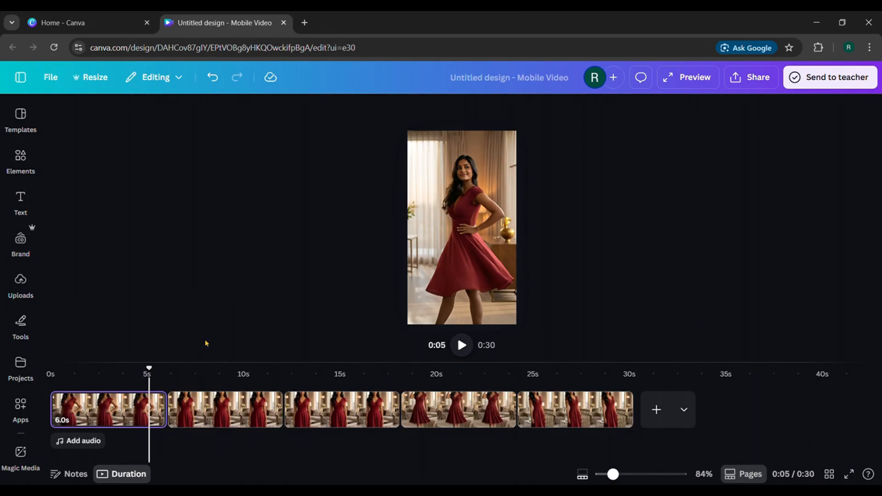
{"action": "key", "text": "s"}
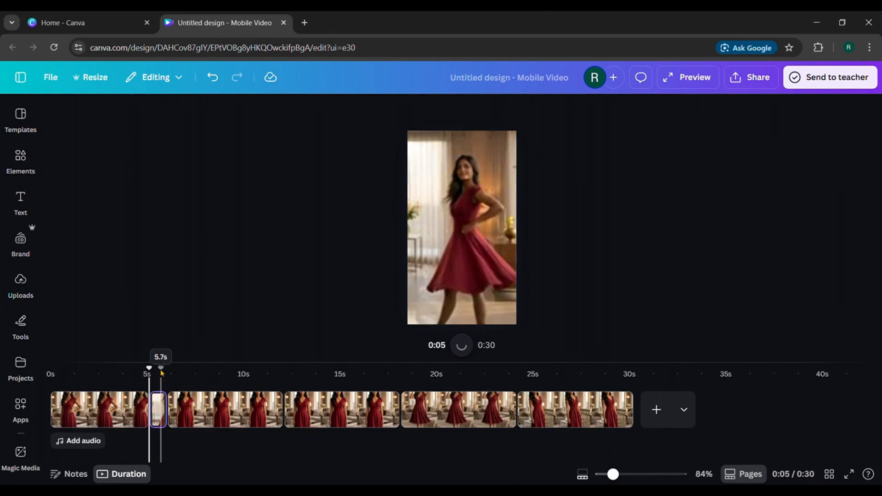
{"action": "left_click_drag", "start_coordinate": [159, 374], "coordinate": [162, 375]}
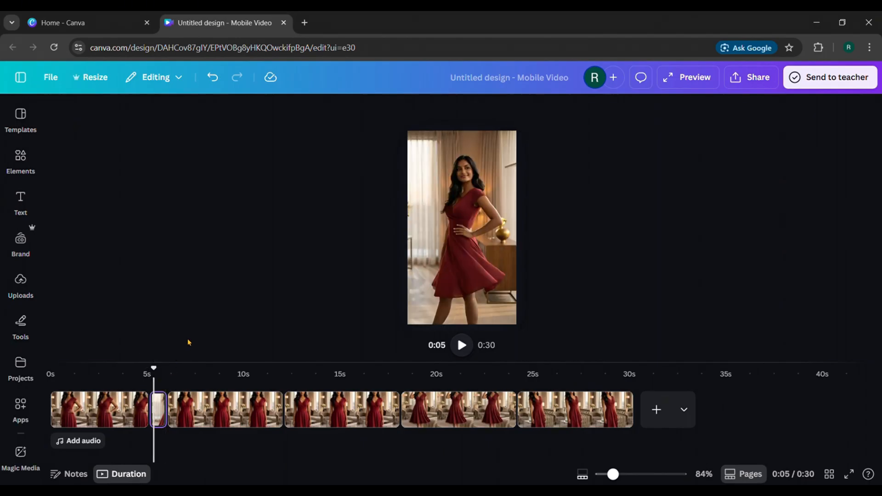
{"action": "key", "text": "space"}
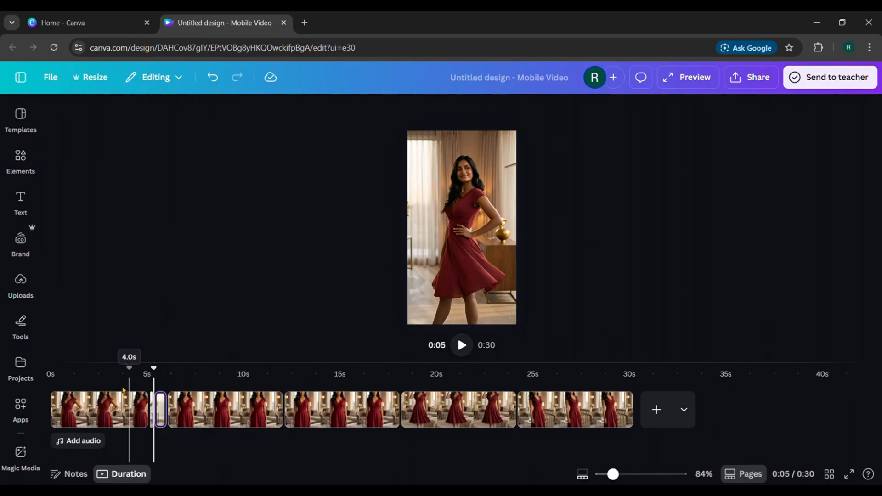
- Delete the 5.1-second opening section and the leftover end piece of the first clip, keeping the short isolated part
{"action": "left_click", "coordinate": [115, 413]}
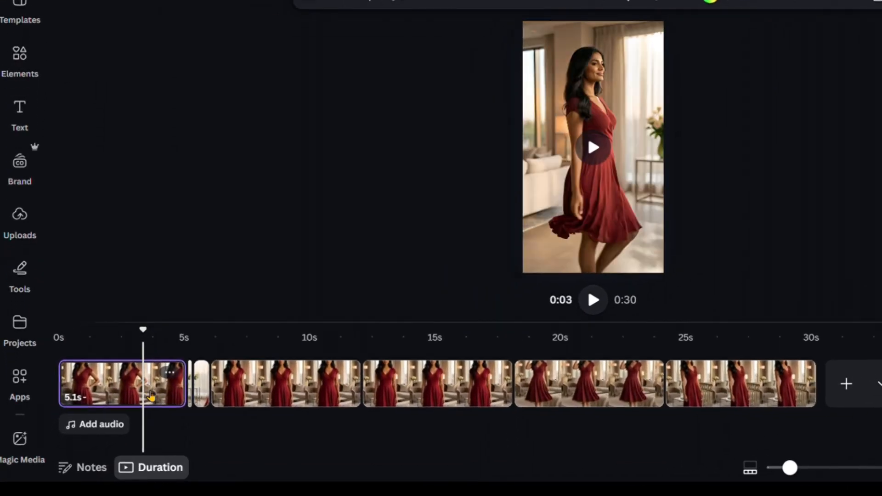
{"action": "key", "text": "Delete"}
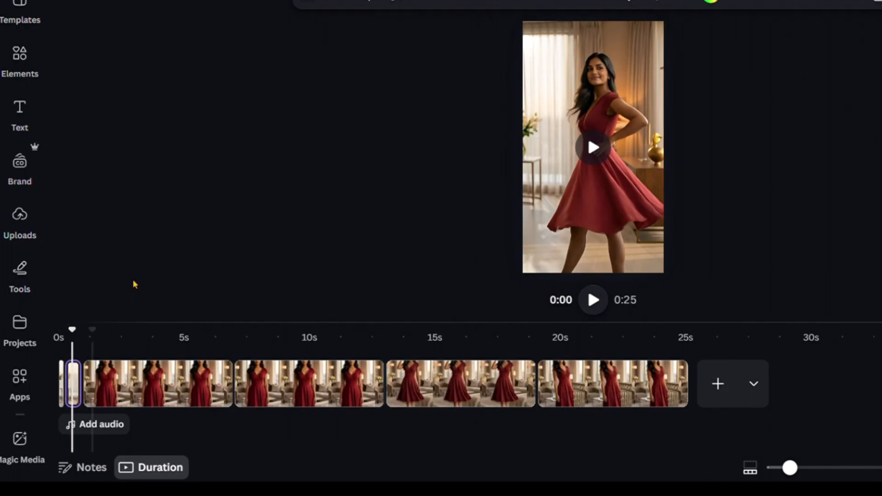
{"action": "key", "text": "Delete"}
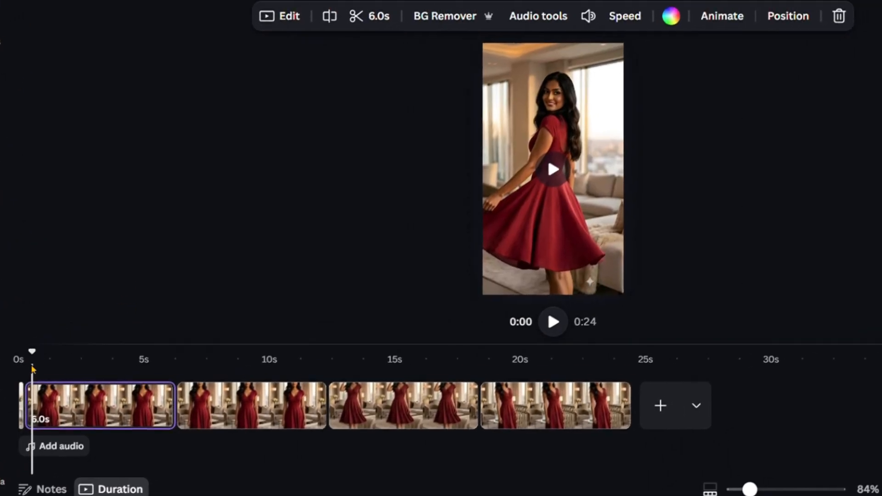
- Split the second clip about 2.8 seconds in and again shortly after to isolate a brief part of the turn
{"action": "left_click_drag", "start_coordinate": [37, 365], "coordinate": [104, 373]}
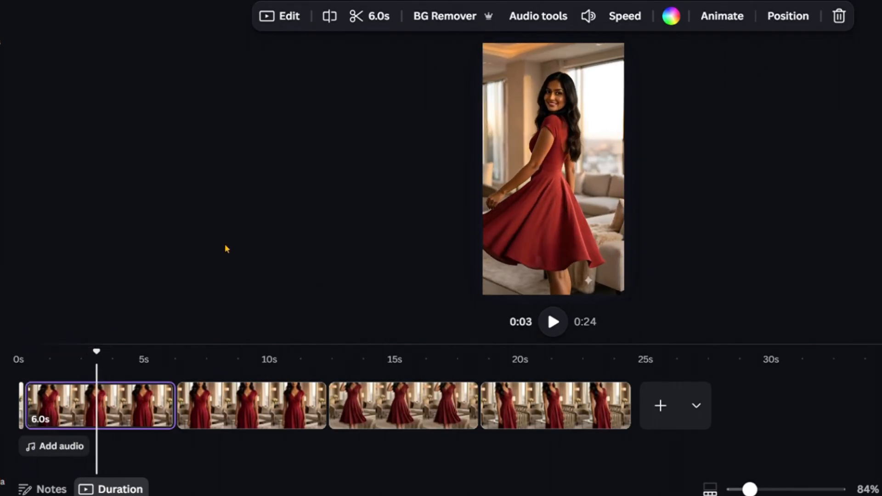
{"action": "key", "text": "s"}
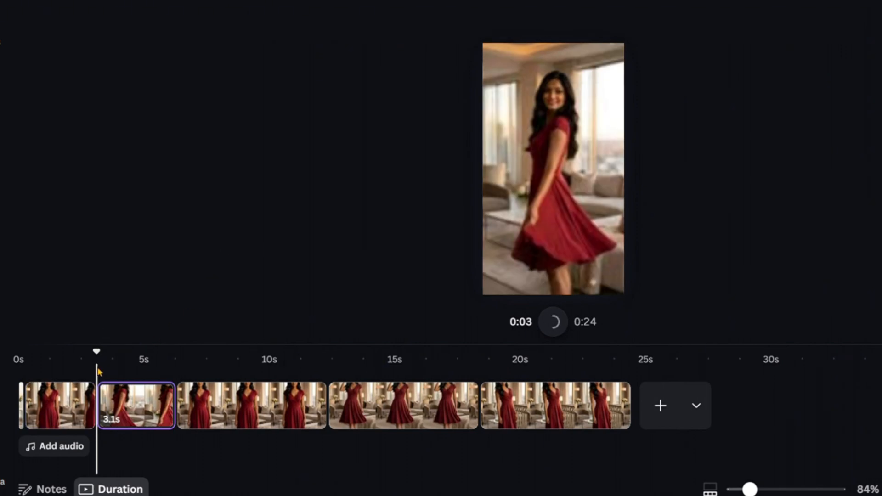
{"action": "left_click_drag", "start_coordinate": [104, 362], "coordinate": [110, 368]}
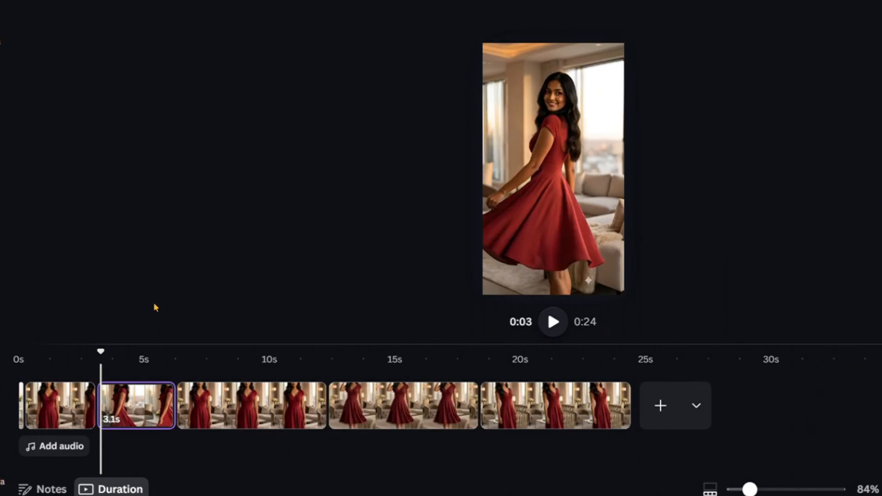
{"action": "key", "text": "s"}
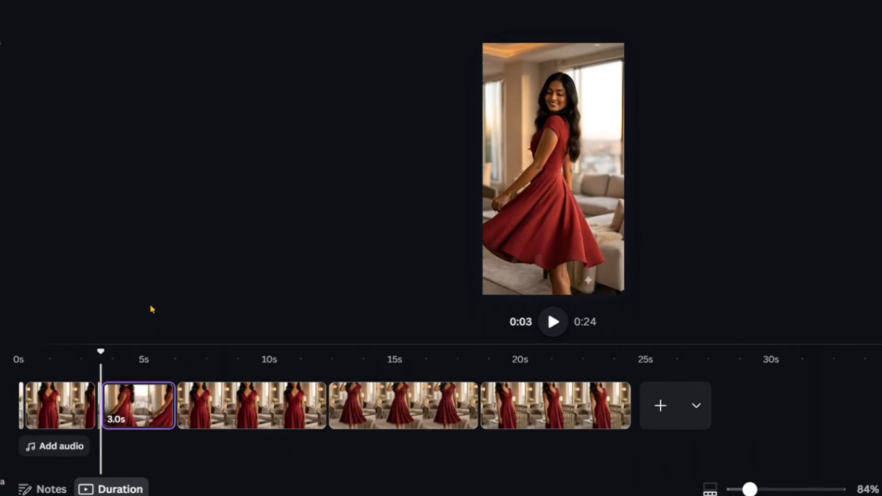
- Delete the 3.0-second end piece and the 2.8-second opening section of the second clip, keeping the short isolated part
{"action": "left_click", "coordinate": [132, 395]}
{"action": "key", "text": "Delete"}
{"action": "left_click", "coordinate": [45, 400]}
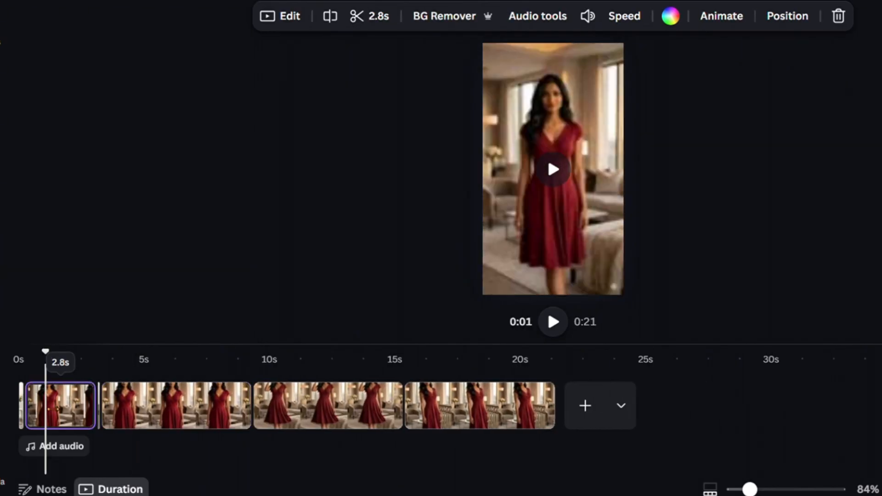
{"action": "key", "text": "Delete"}
- Split the third clip about 3.6 seconds in and again shortly after, and delete the pieces on both sides of the brief turn part
{"action": "key", "text": "space"}
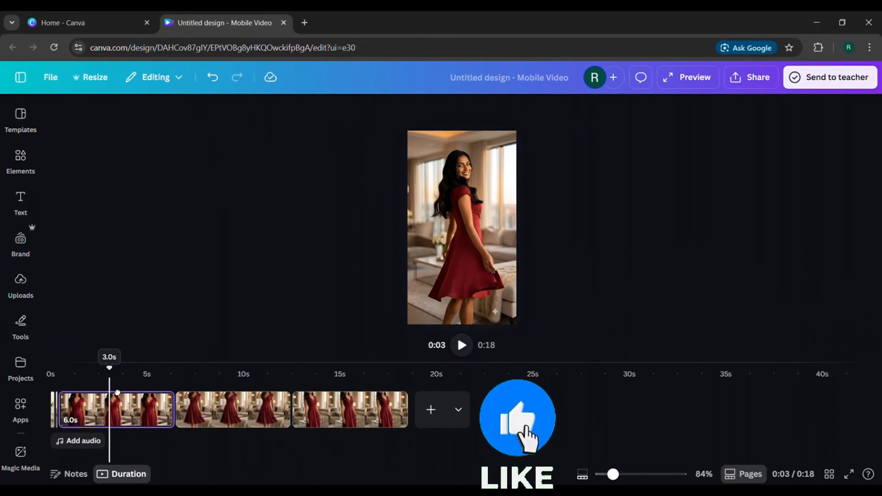
{"action": "key", "text": "s"}
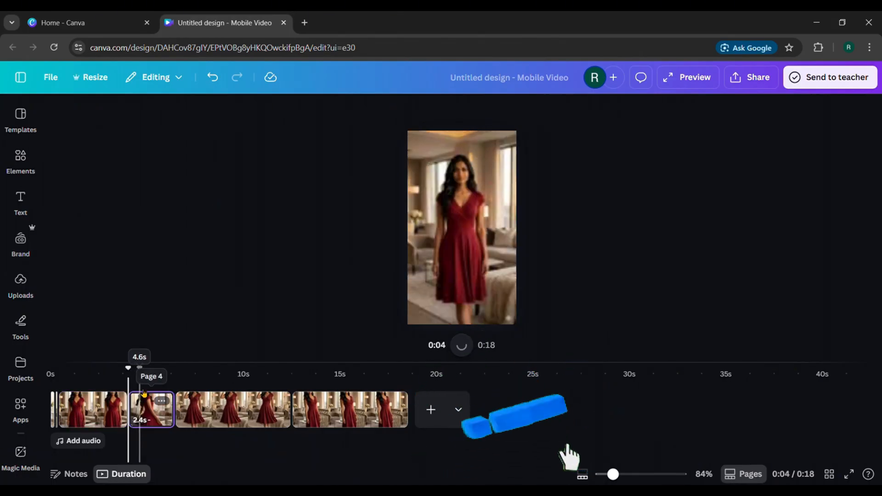
{"action": "left_click", "coordinate": [94, 413]}
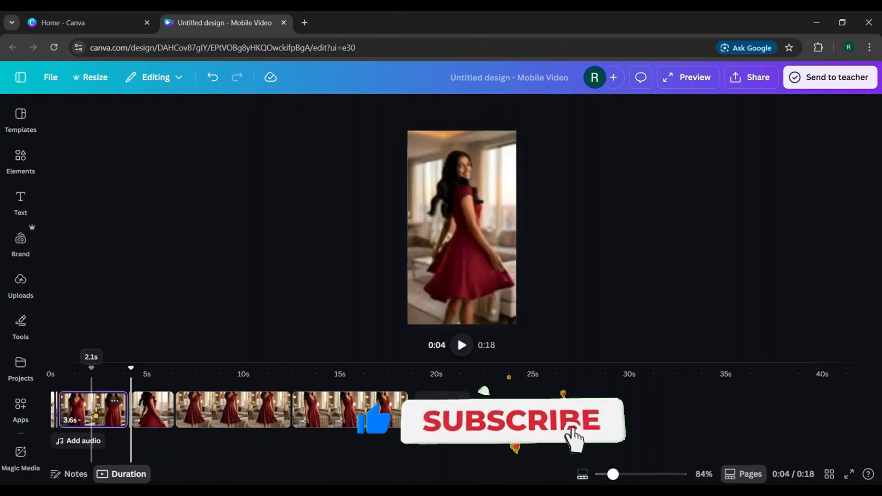
{"action": "key", "text": "Delete"}
{"action": "left_click", "coordinate": [89, 414]}
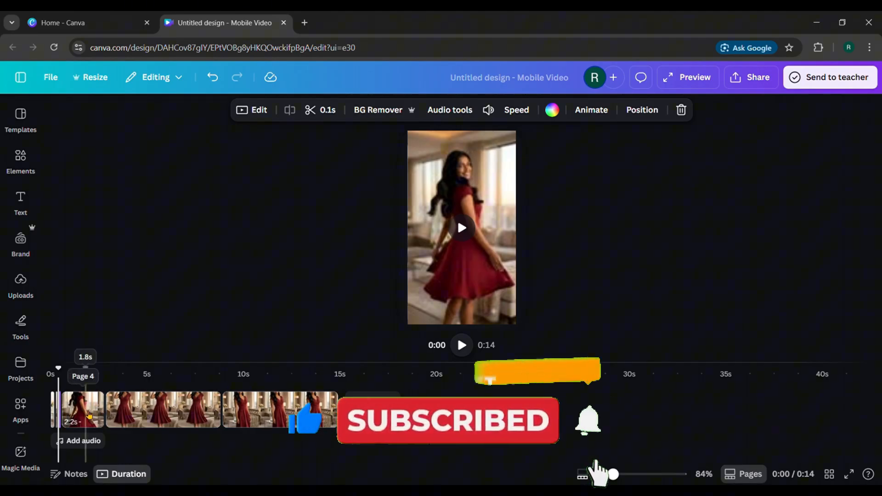
{"action": "key", "text": "Delete"}
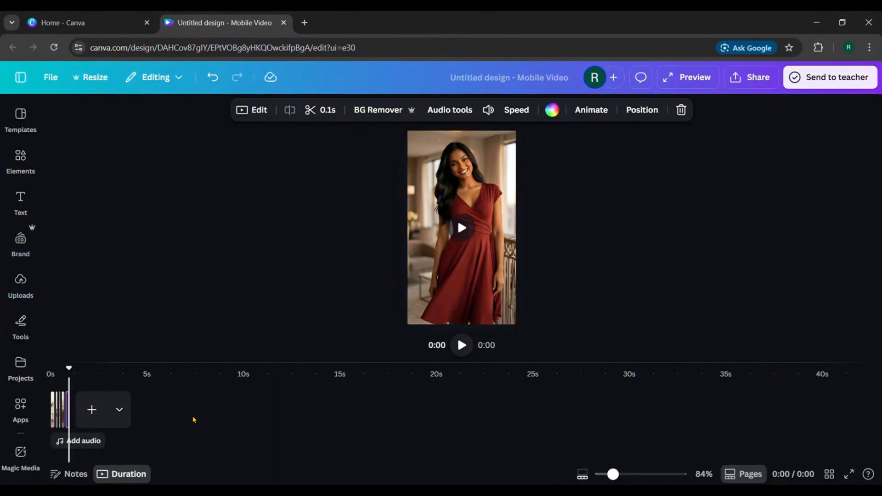
- Download pages 1–5 of the shortened design as PNG images at size 1
{"action": "left_click", "coordinate": [195, 419]}
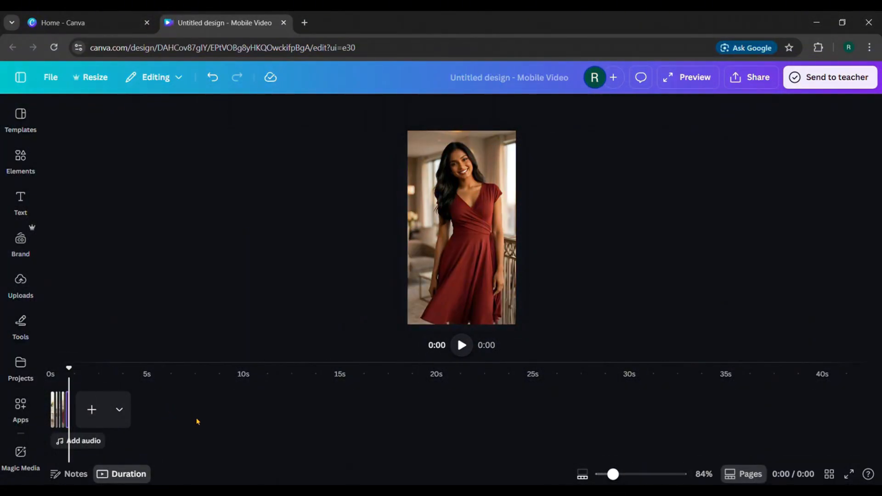
{"action": "scroll", "coordinate": [197, 421], "scroll_direction": "up", "scroll_amount": 10, "text": "ctrl"}
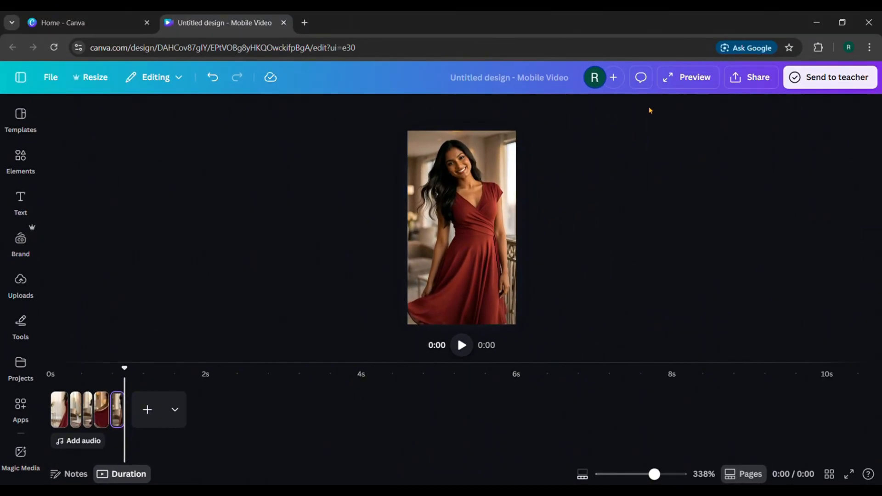
{"action": "left_click", "coordinate": [732, 86]}
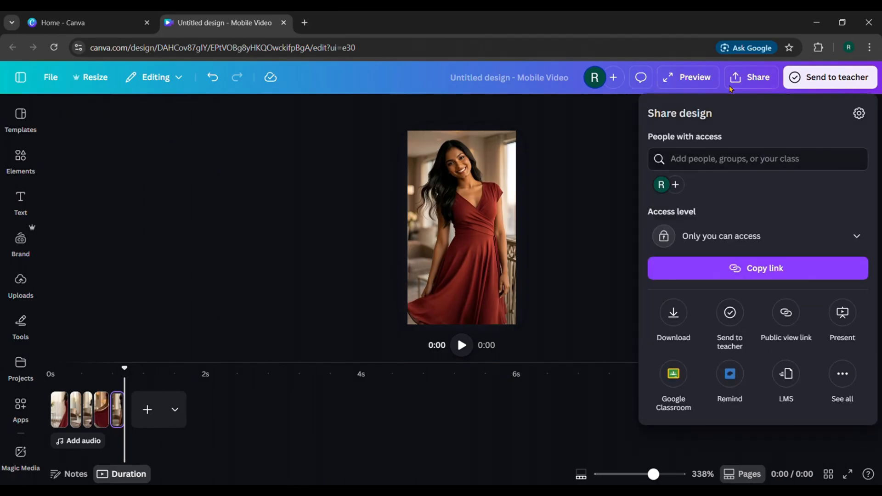
{"action": "left_click", "coordinate": [673, 312]}
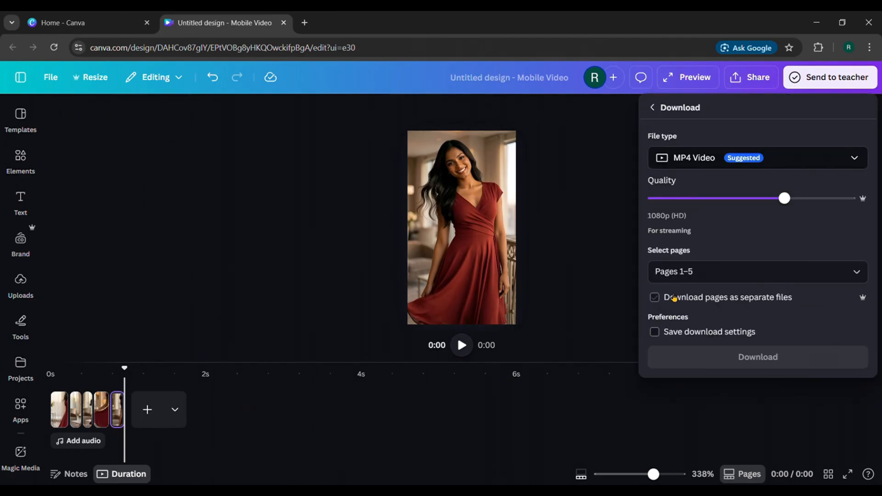
{"action": "left_click", "coordinate": [704, 161]}
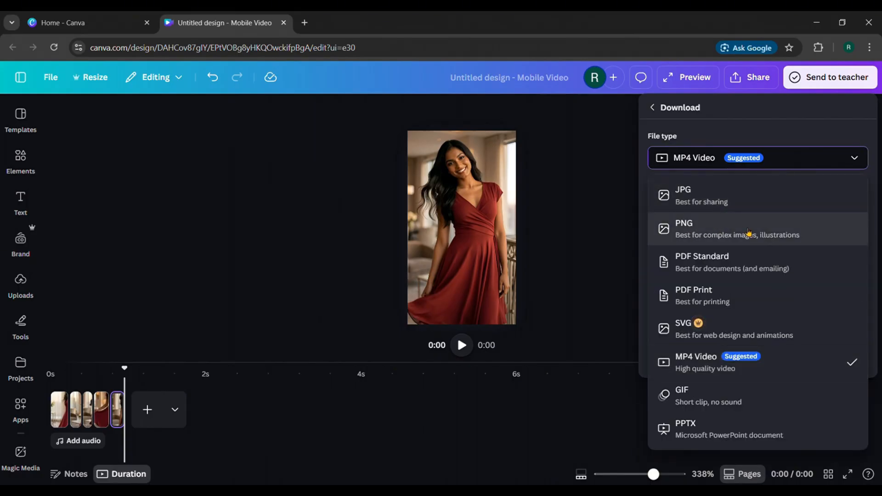
{"action": "left_click", "coordinate": [719, 231]}
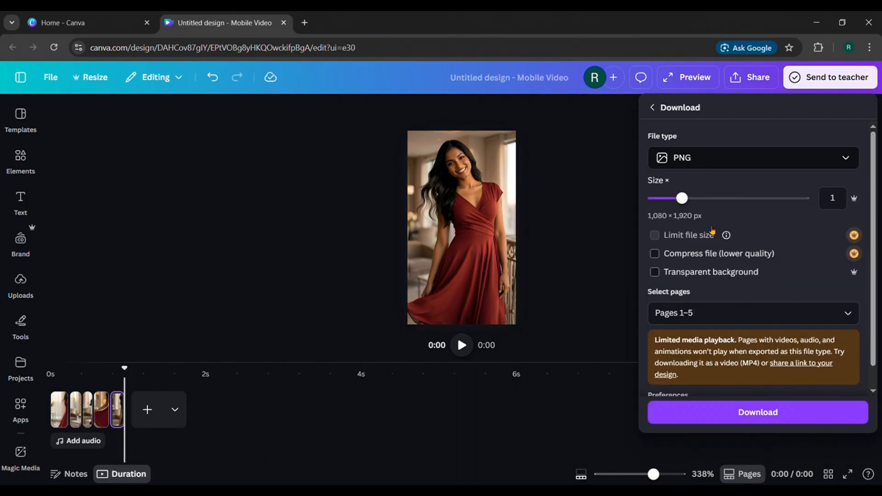
{"action": "left_click", "coordinate": [753, 417]}
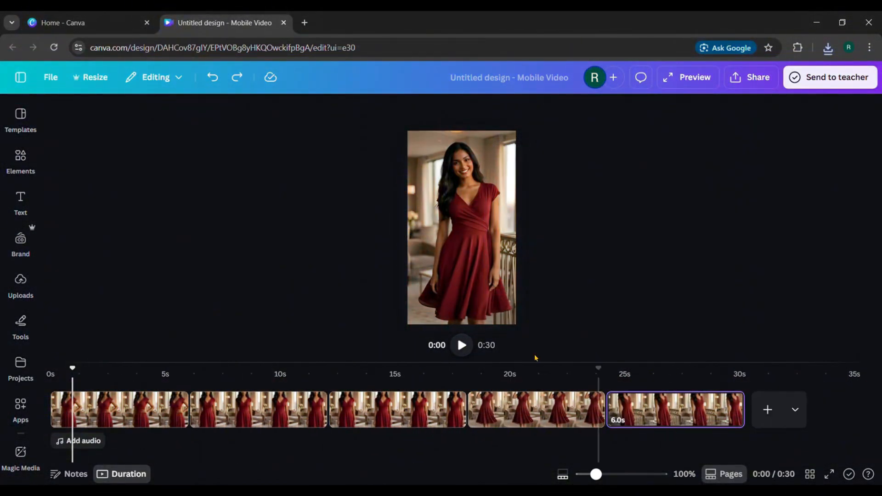
- Place the uploaded hand-on-hip image over the first clip at about 5 seconds, shrunk into the upper-left corner of the page
{"action": "left_click", "coordinate": [20, 284]}
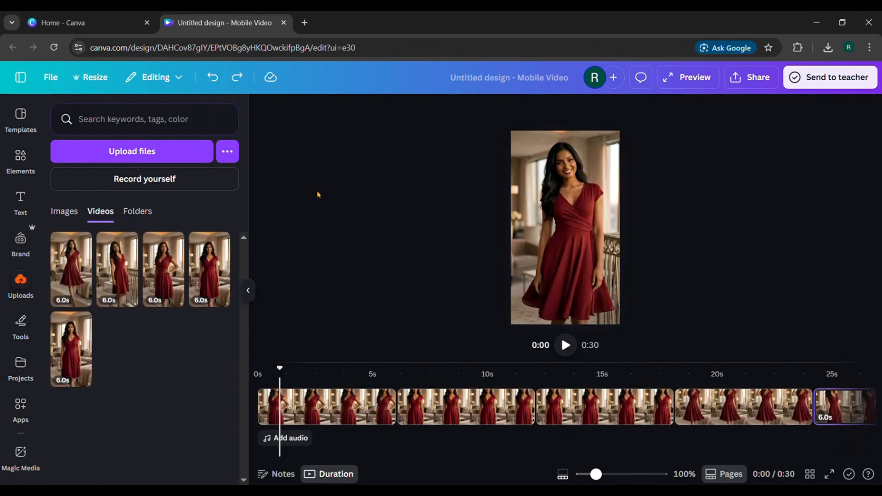
{"action": "left_click", "coordinate": [71, 215]}
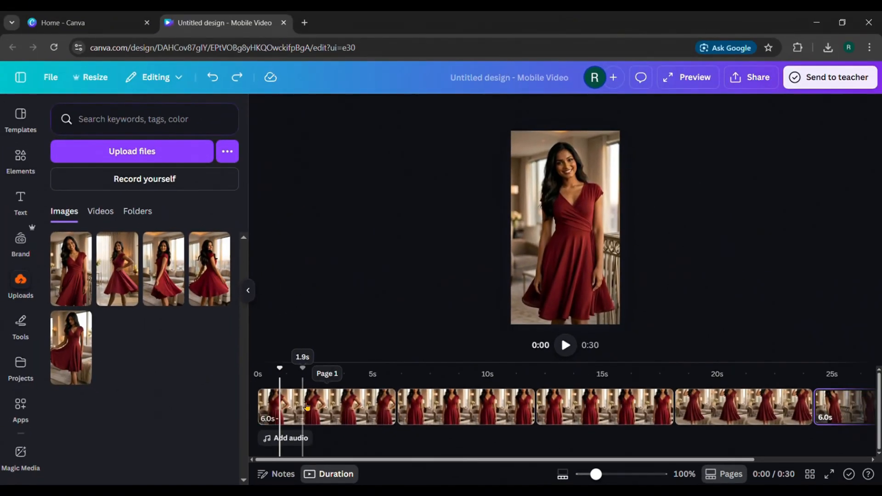
{"action": "left_click", "coordinate": [415, 423]}
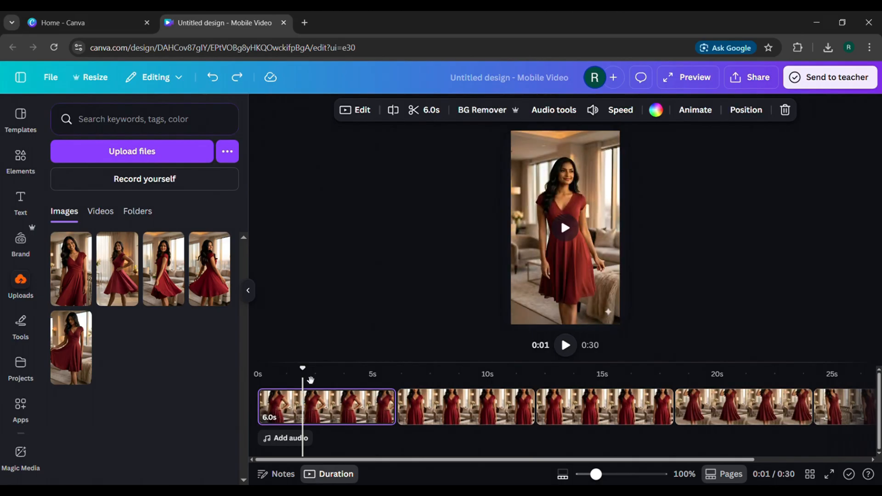
{"action": "left_click_drag", "start_coordinate": [310, 380], "coordinate": [375, 384]}
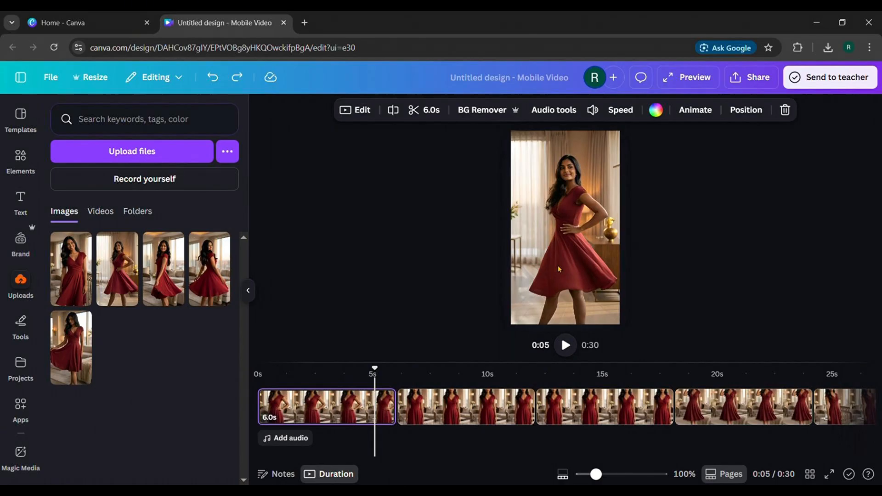
{"action": "left_click_drag", "start_coordinate": [120, 262], "coordinate": [562, 227]}
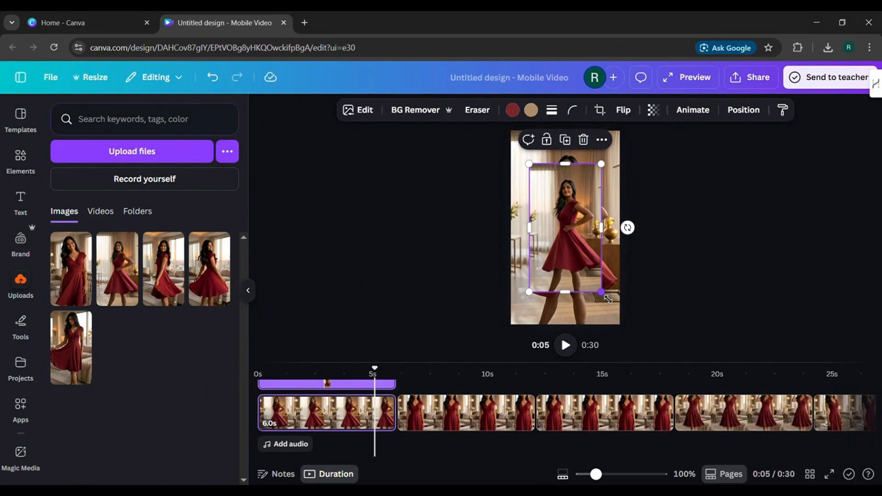
{"action": "left_click_drag", "start_coordinate": [608, 299], "coordinate": [579, 253]}
{"action": "left_click_drag", "start_coordinate": [553, 222], "coordinate": [536, 191]}
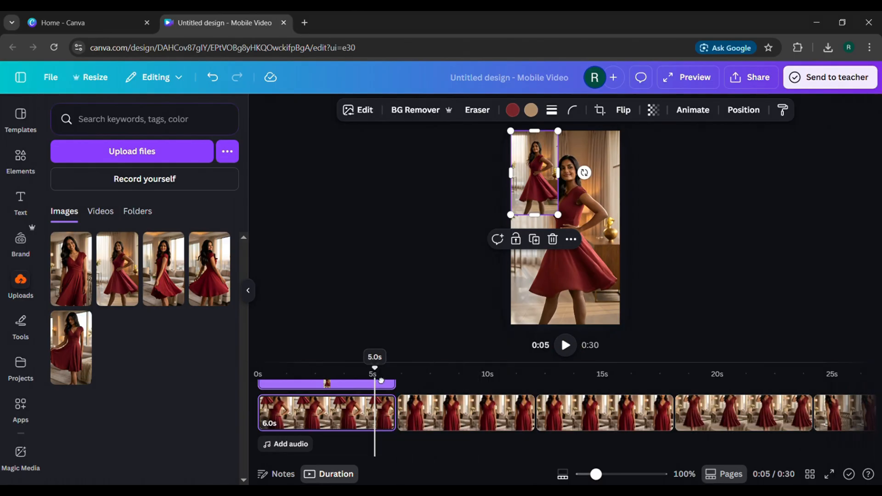
- Trim the overlaid image to start at the matching 5-second frame and split the first clip there
{"action": "left_click_drag", "start_coordinate": [381, 380], "coordinate": [381, 380]}
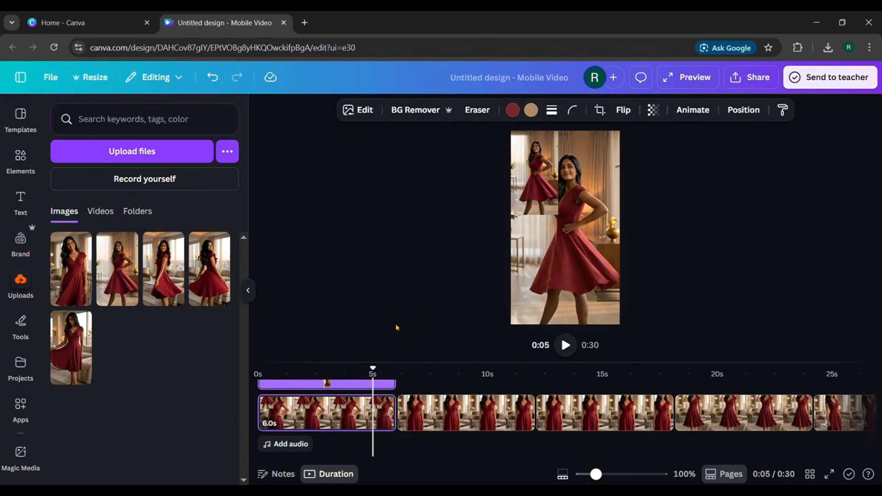
{"action": "left_click_drag", "start_coordinate": [452, 363], "coordinate": [450, 336]}
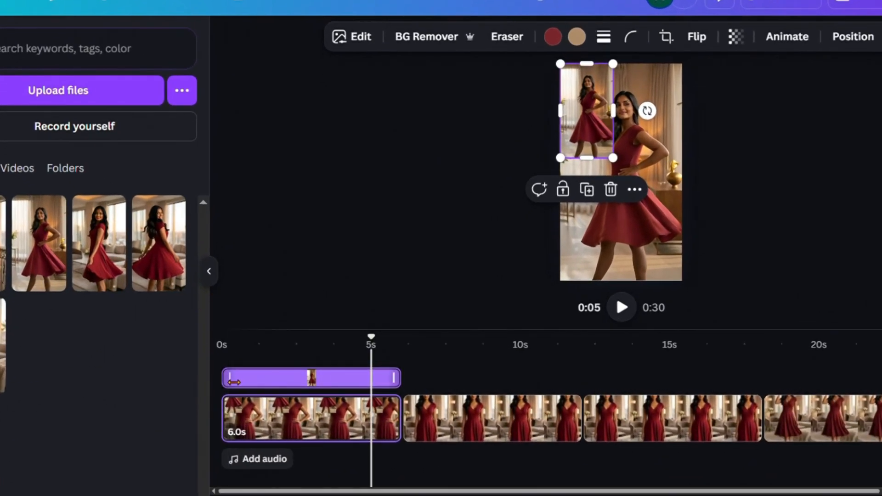
{"action": "left_click_drag", "start_coordinate": [234, 382], "coordinate": [379, 390]}
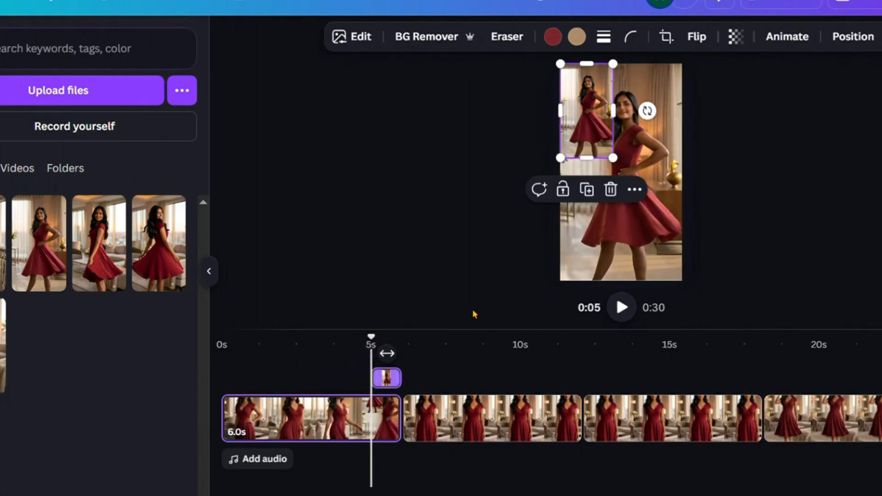
{"action": "key", "text": "s"}
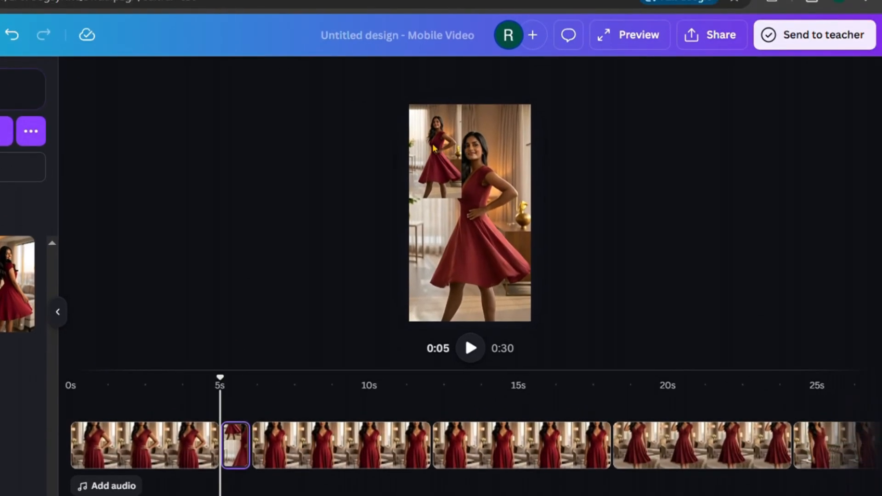
- Replace the background of the short page after the 5-second split with the hand-on-hip image
{"action": "left_click", "coordinate": [584, 105]}
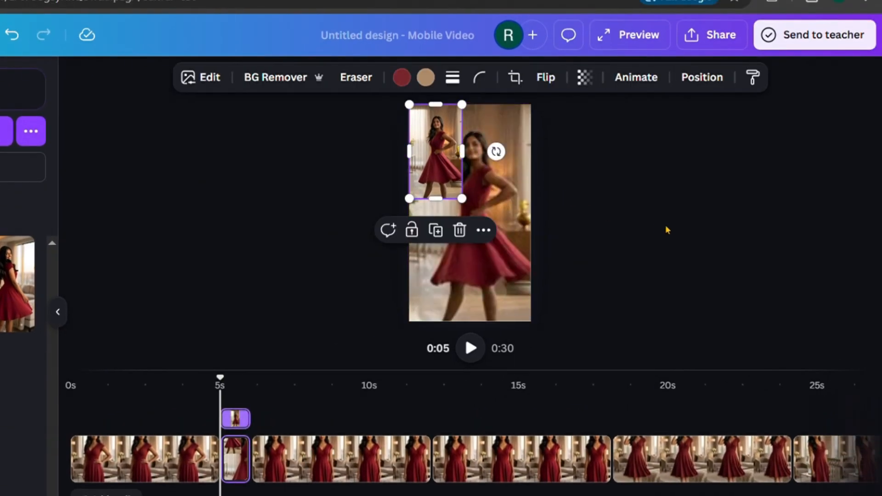
{"action": "right_click", "coordinate": [438, 162]}
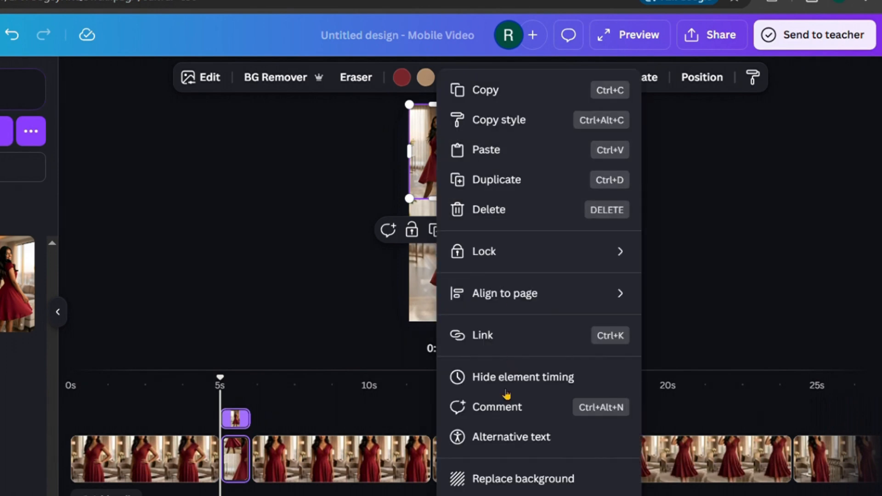
{"action": "left_click", "coordinate": [512, 480]}
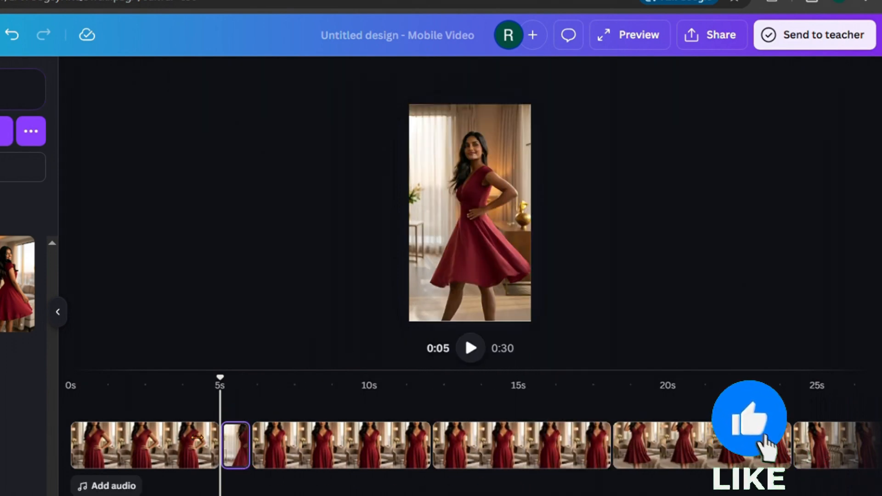
- Play the timeline from about 4 seconds to check the transition from the first clip through the still image
{"action": "left_click_drag", "start_coordinate": [232, 393], "coordinate": [232, 394]}
{"action": "left_click_drag", "start_coordinate": [228, 395], "coordinate": [199, 398]}
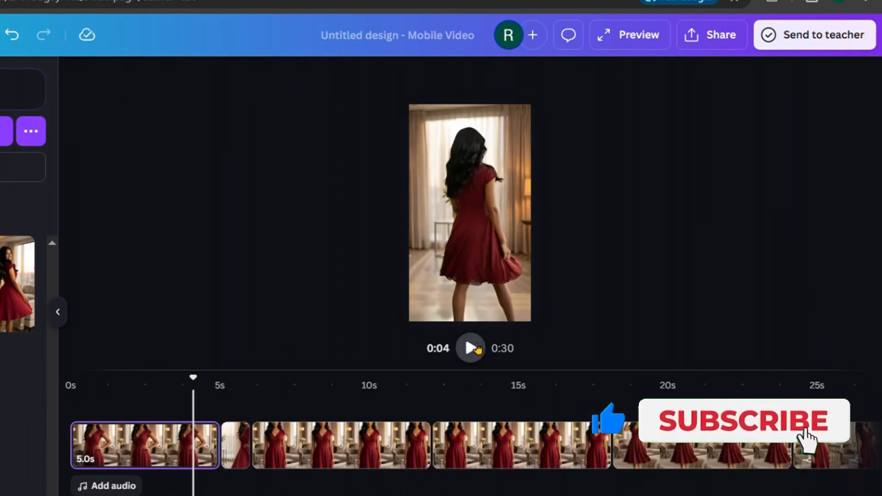
{"action": "key", "text": "space"}
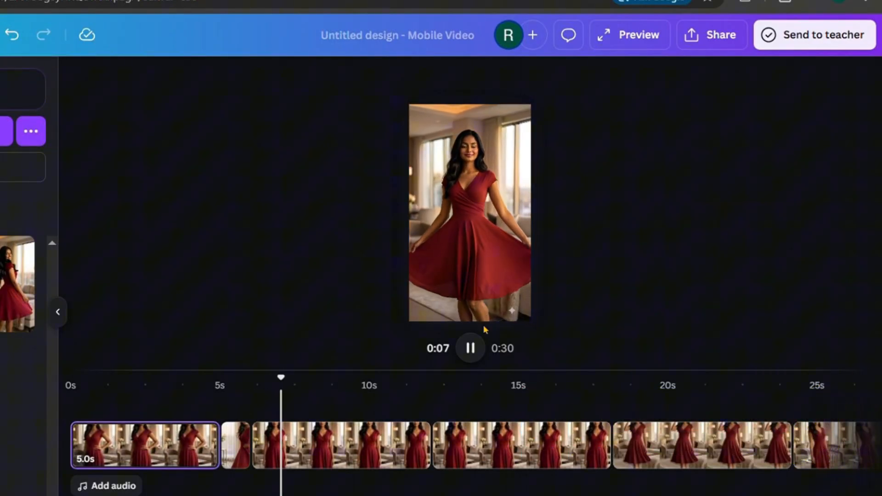
{"action": "left_click", "coordinate": [477, 348]}
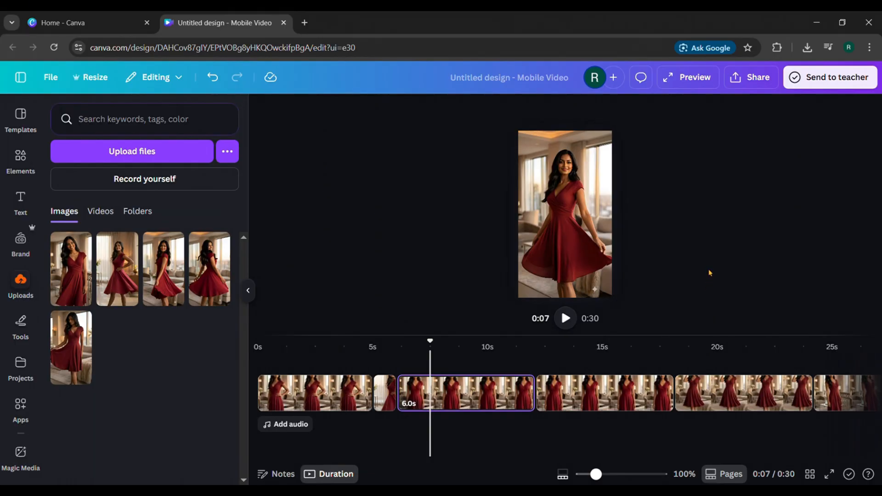
- Place the uploaded side-turn image over the second clip at about 8 seconds, shrunk into the upper-left corner of the page
{"action": "key", "text": "ctrl+z"}
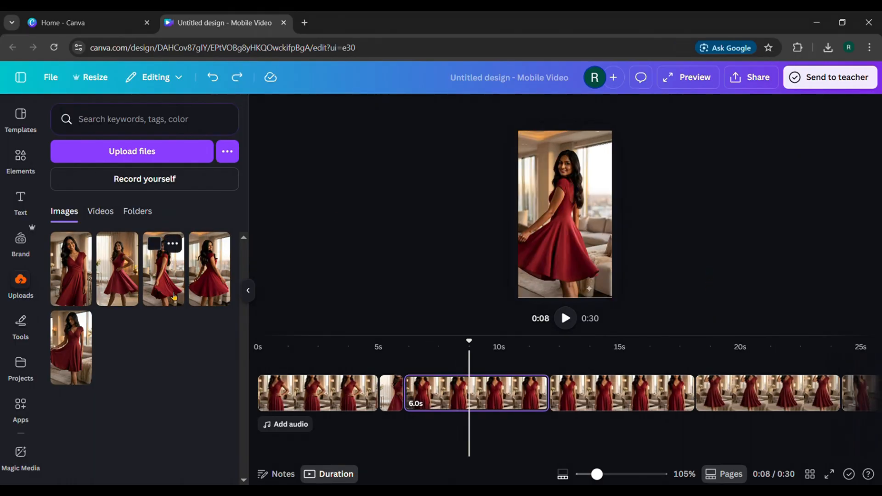
{"action": "left_click", "coordinate": [169, 281]}
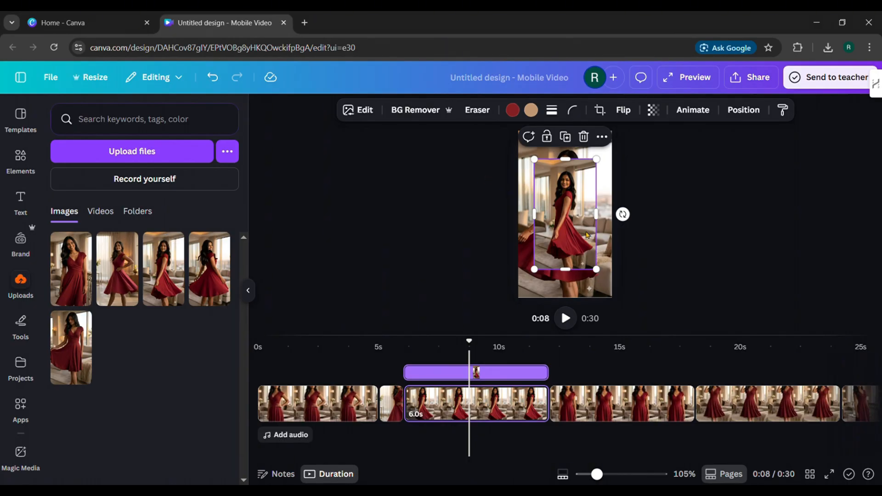
{"action": "left_click_drag", "start_coordinate": [596, 269], "coordinate": [570, 250]}
{"action": "left_click_drag", "start_coordinate": [560, 215], "coordinate": [543, 186]}
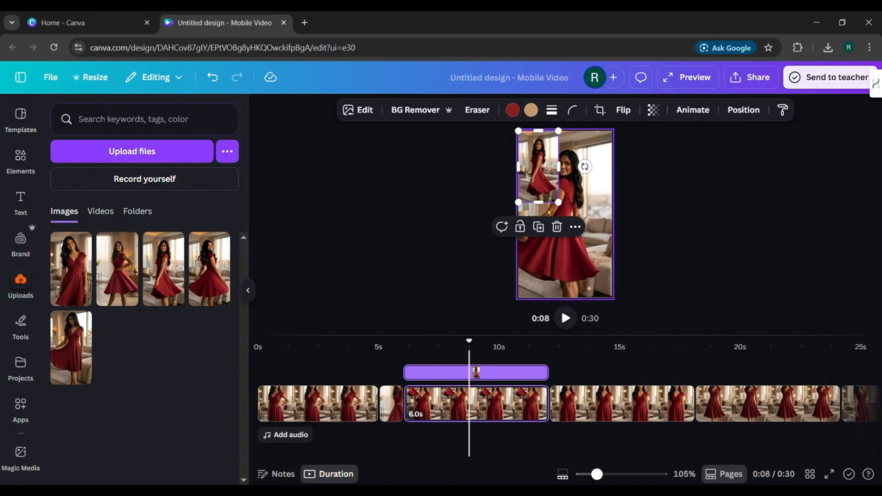
- Trim the overlaid image to start at the matching frame near 8 seconds and split the second clip there
{"action": "mouse_move", "coordinate": [475, 352]}
{"action": "left_mouse_down"}
{"action": "mouse_move", "coordinate": [483, 352]}
{"action": "mouse_move", "coordinate": [459, 353]}
{"action": "left_mouse_up"}
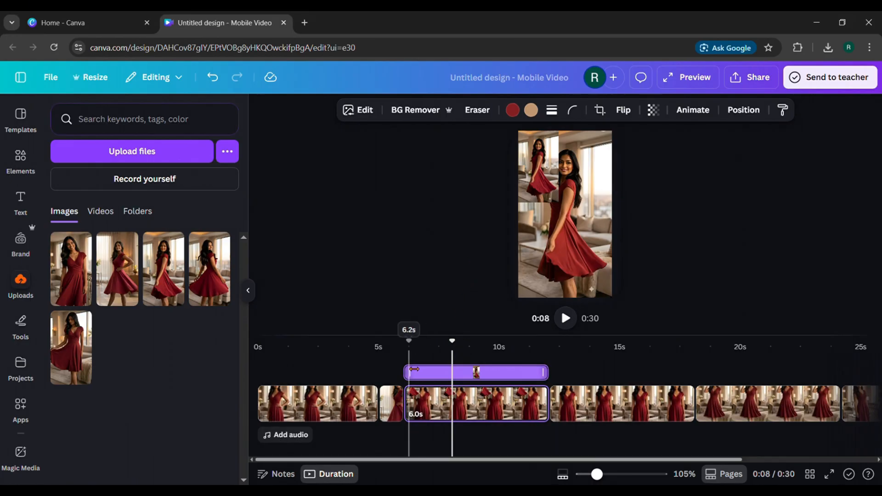
{"action": "left_click_drag", "start_coordinate": [406, 373], "coordinate": [454, 376]}
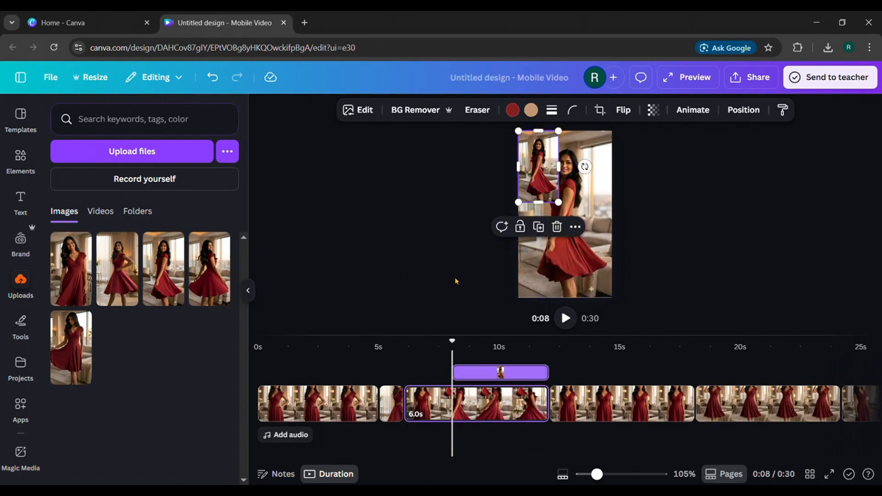
{"action": "key", "text": "s"}
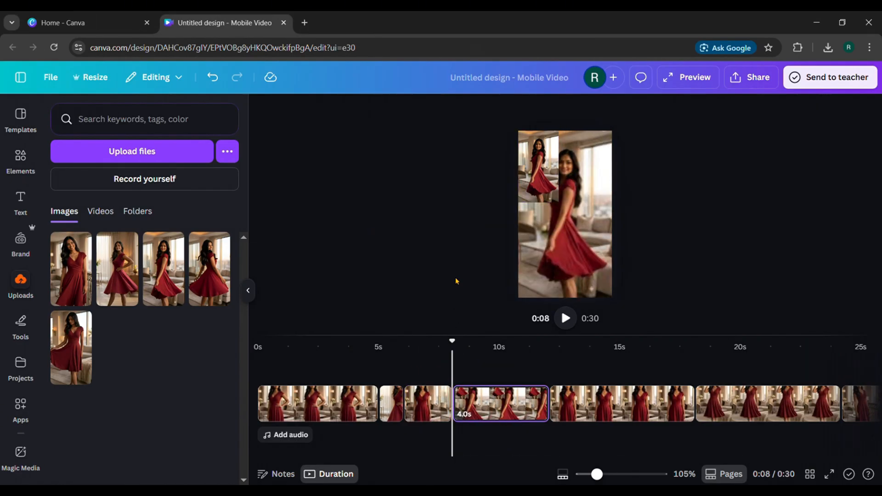
- Replace the background of the page after the 8-second split with the side-turn image
{"action": "left_click", "coordinate": [539, 174]}
{"action": "left_click", "coordinate": [438, 361]}
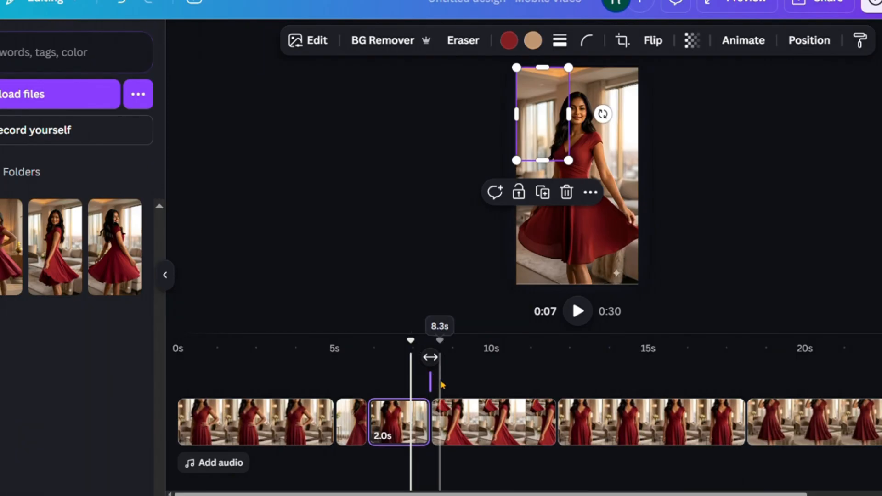
{"action": "left_click", "coordinate": [434, 386]}
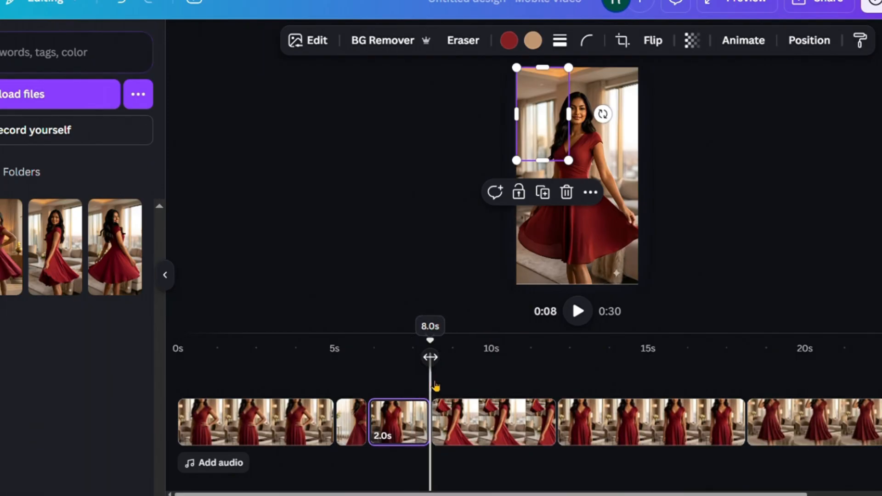
{"action": "left_click", "coordinate": [458, 355]}
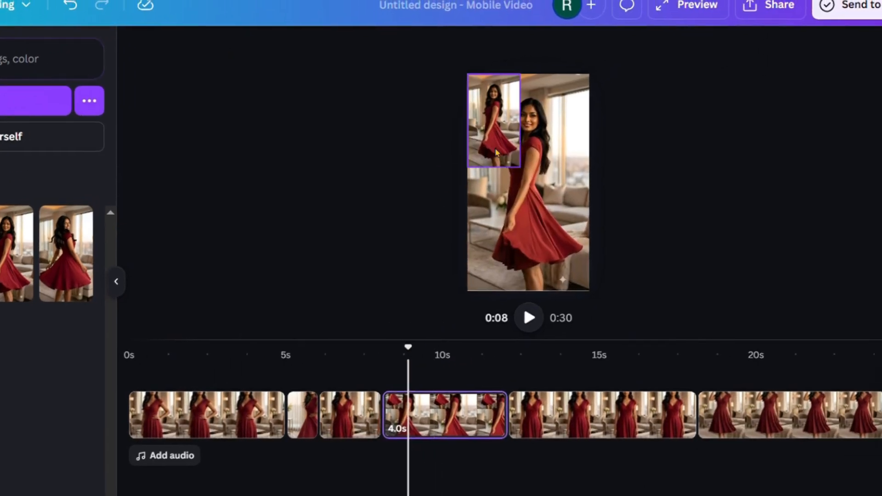
{"action": "left_click", "coordinate": [491, 151]}
{"action": "right_click", "coordinate": [501, 146]}
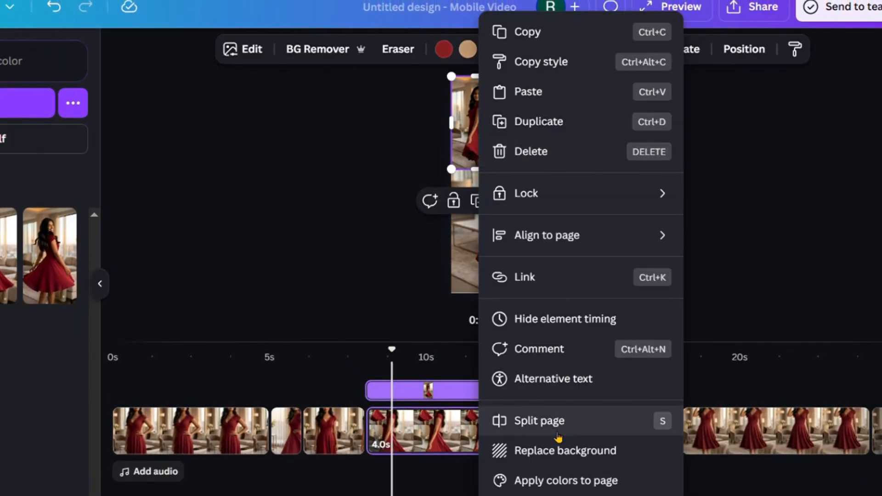
{"action": "left_click", "coordinate": [555, 452]}
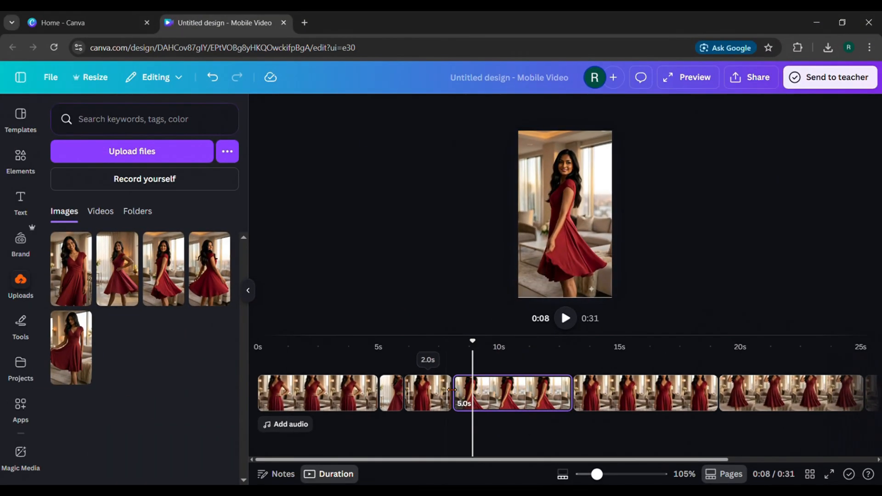
- Scrub across the 8-second split and check the later clips and stills through to the end of the timeline
{"action": "left_click", "coordinate": [444, 356]}
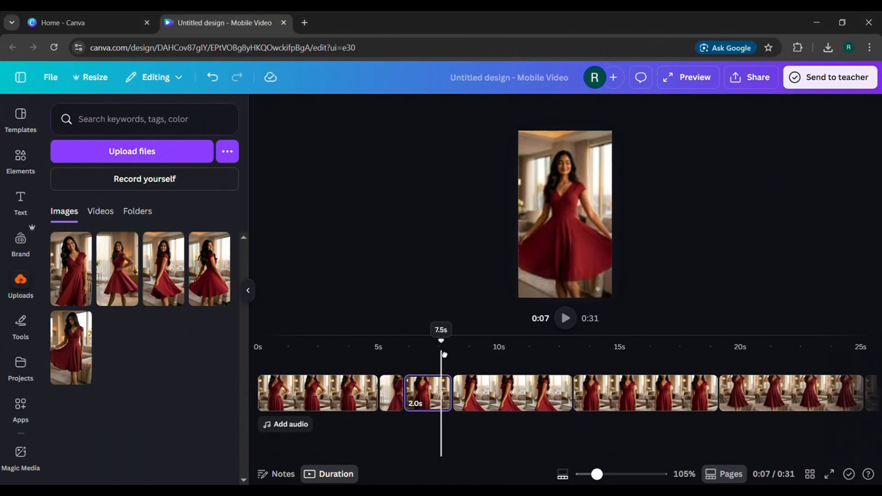
{"action": "mouse_move", "coordinate": [447, 356]}
{"action": "left_mouse_down"}
{"action": "mouse_move", "coordinate": [469, 363]}
{"action": "mouse_move", "coordinate": [422, 363]}
{"action": "mouse_move", "coordinate": [463, 363]}
{"action": "left_mouse_up"}
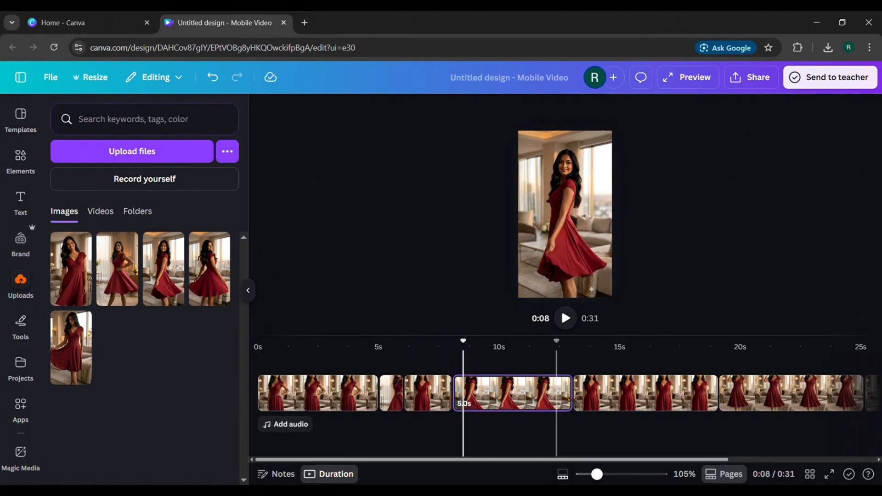
{"action": "left_click_drag", "start_coordinate": [553, 459], "coordinate": [695, 460]}
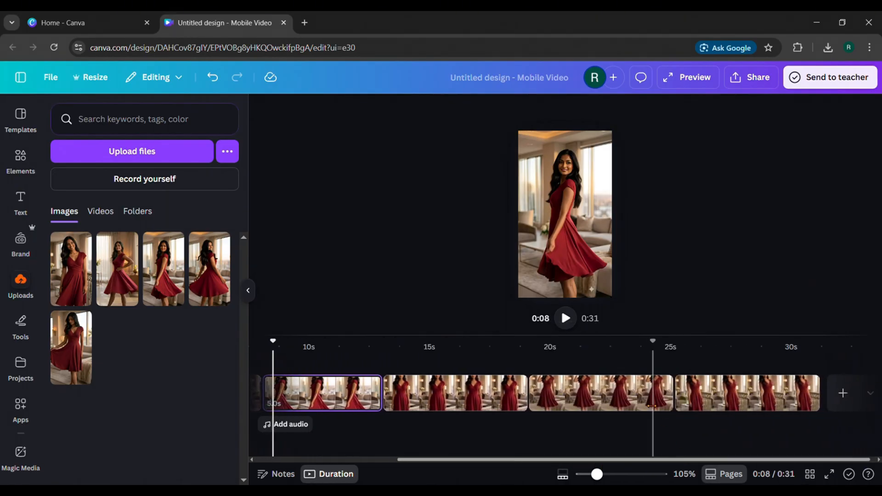
{"action": "left_click", "coordinate": [480, 369]}
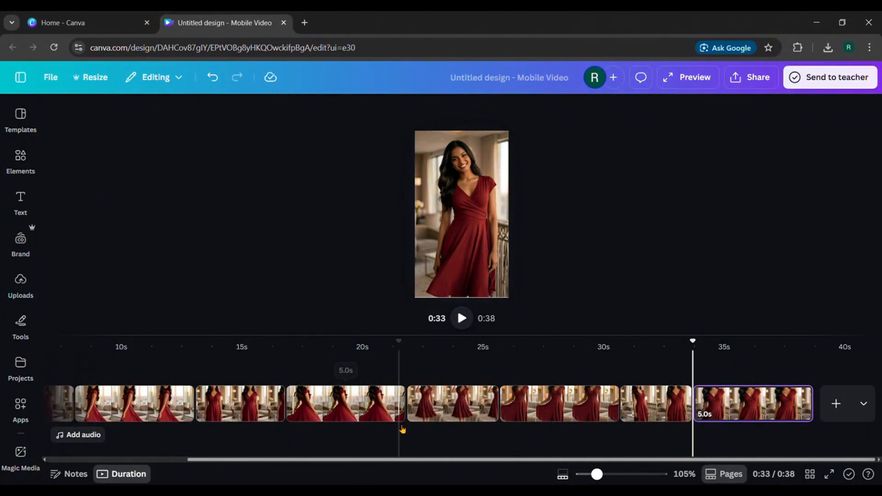
{"action": "left_click", "coordinate": [413, 439]}
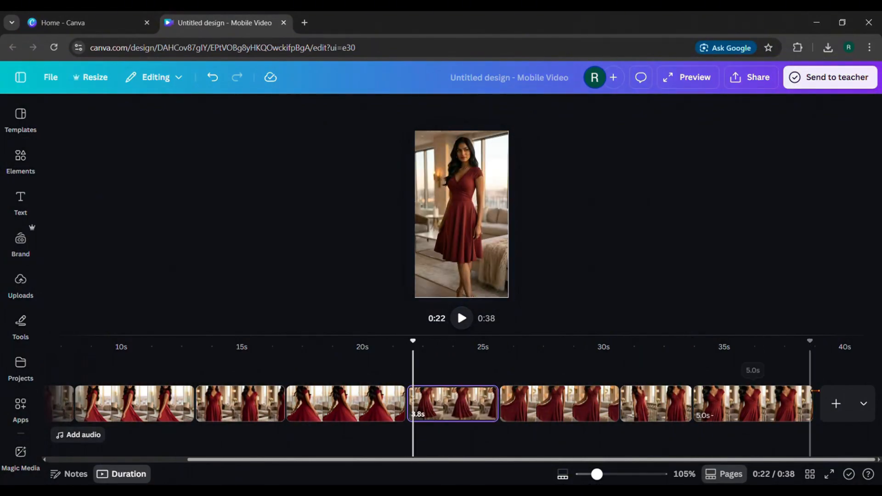
{"action": "left_click", "coordinate": [829, 372]}
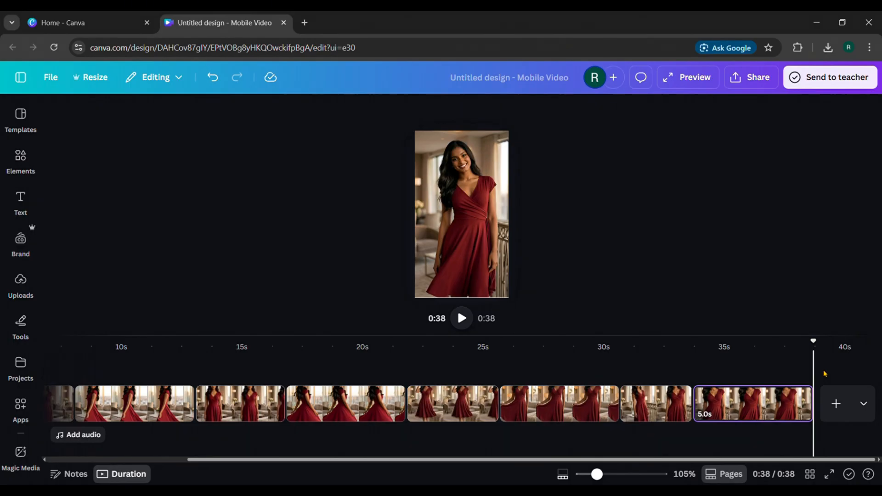
- Set the duration of the hand-on-hip still, the second page, to 2.5 seconds
{"action": "scroll", "coordinate": [824, 374], "scroll_direction": "down", "scroll_amount": 5}
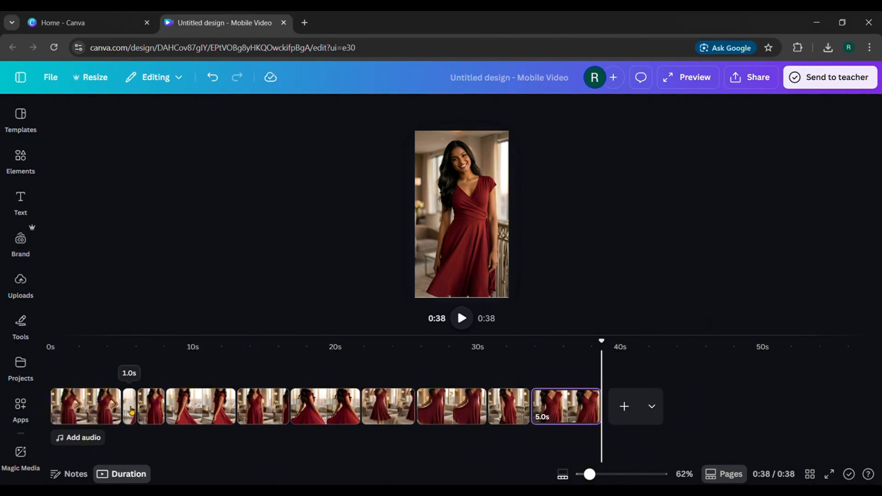
{"action": "left_click", "coordinate": [133, 409]}
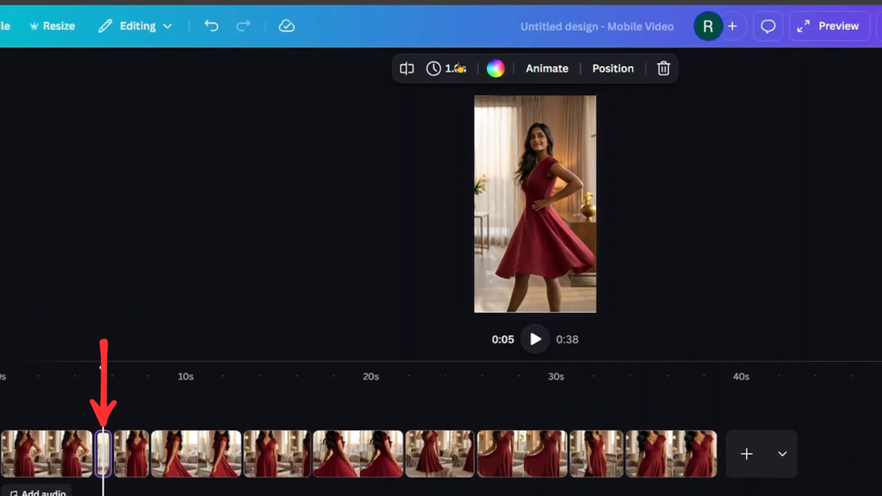
{"action": "left_click", "coordinate": [459, 68]}
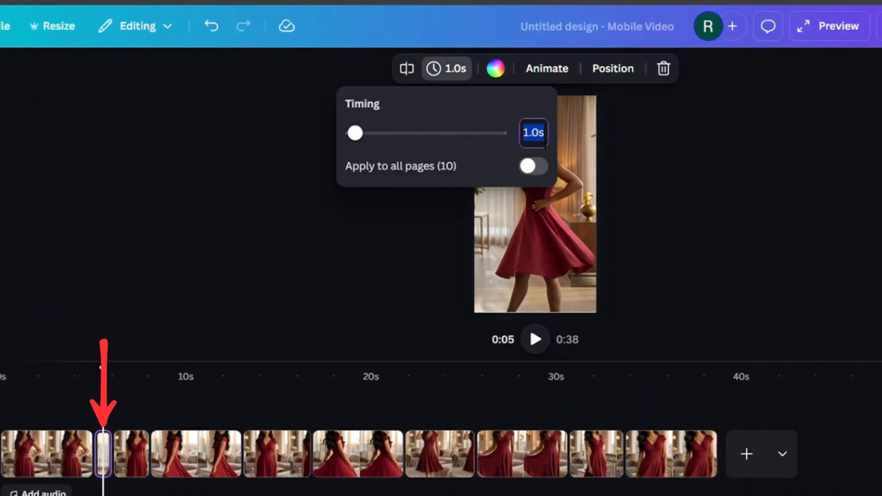
{"action": "key", "text": "BackSpace"}
{"action": "key", "text": "Return"}
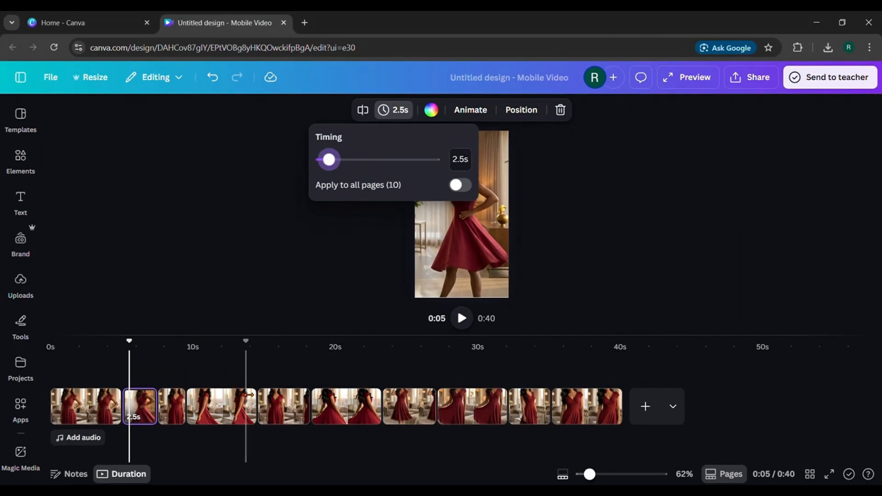
- Set the durations of the still images on the fourth and sixth pages to 2.5 seconds each
{"action": "left_click", "coordinate": [230, 408]}
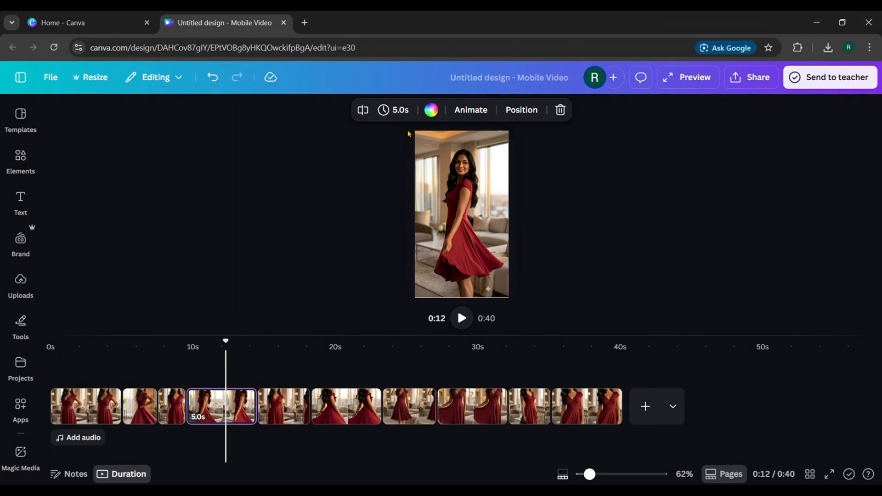
{"action": "left_click", "coordinate": [400, 116]}
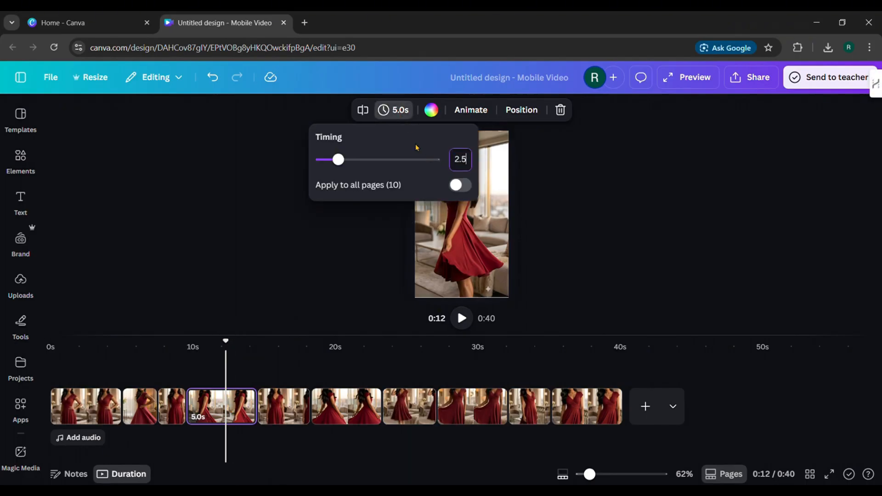
{"action": "key", "text": "Return"}
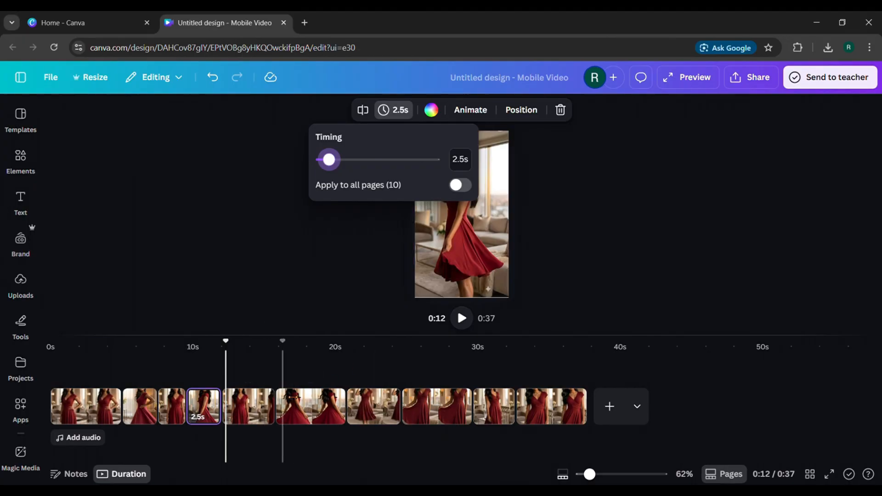
{"action": "left_click", "coordinate": [298, 342]}
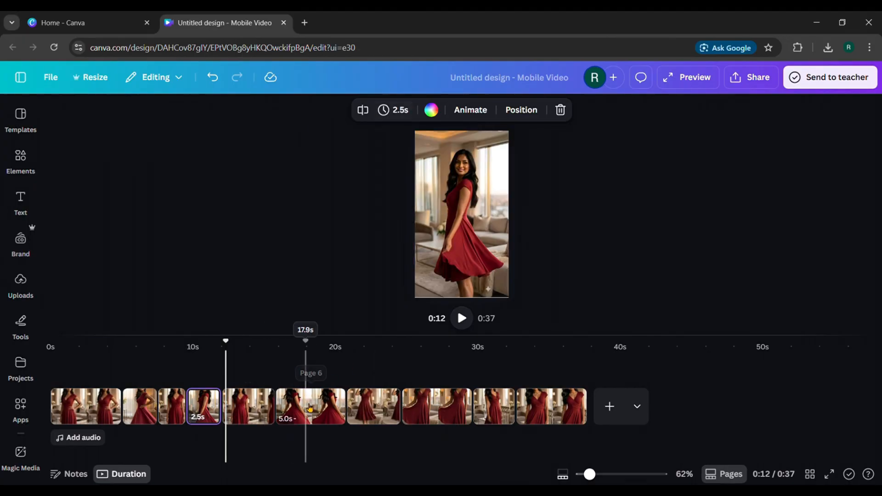
{"action": "left_click", "coordinate": [405, 113]}
{"action": "type", "text": "2.5"}
{"action": "key", "text": "Return"}
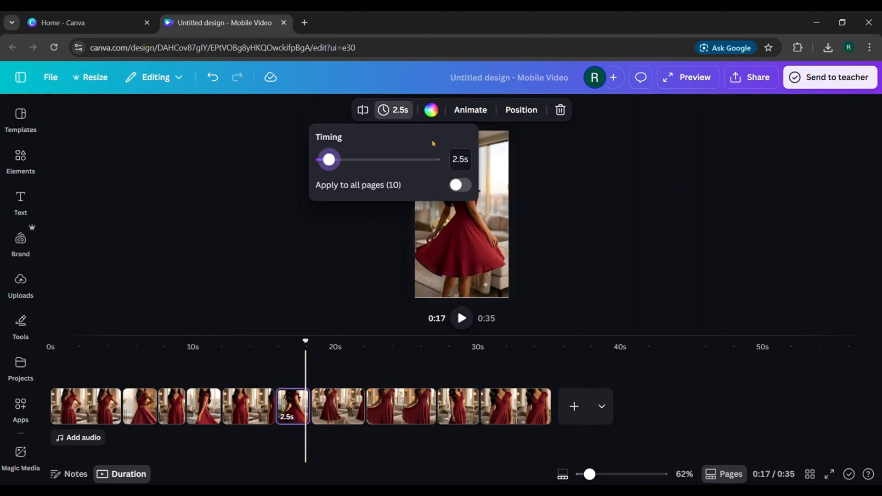
- Set the durations of the still images on the eighth and last pages to 2.5 seconds each
{"action": "left_click", "coordinate": [398, 413]}
{"action": "left_click", "coordinate": [398, 111]}
{"action": "type", "text": "2.5"}
{"action": "key", "text": "Return"}
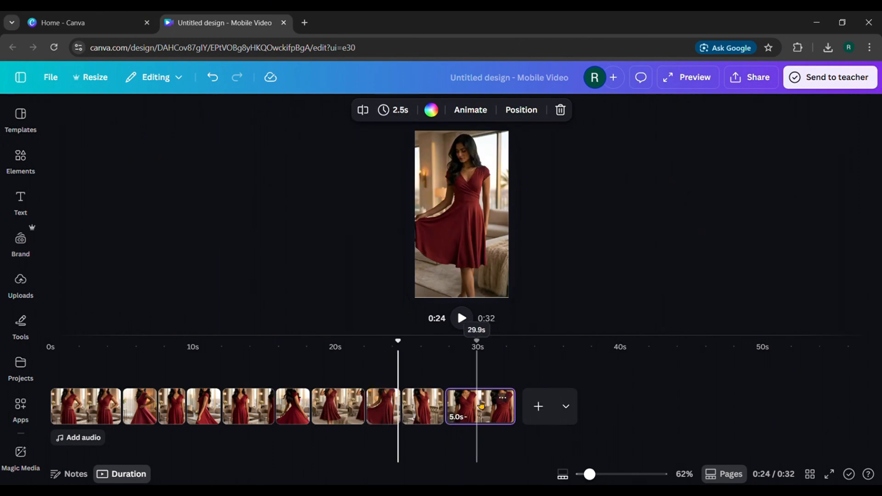
{"action": "left_click", "coordinate": [477, 342]}
{"action": "left_click", "coordinate": [399, 111]}
{"action": "key", "text": "Return"}
- Trim the beginning of the first clip so that it lasts 4.0 seconds
{"action": "left_click", "coordinate": [85, 410]}
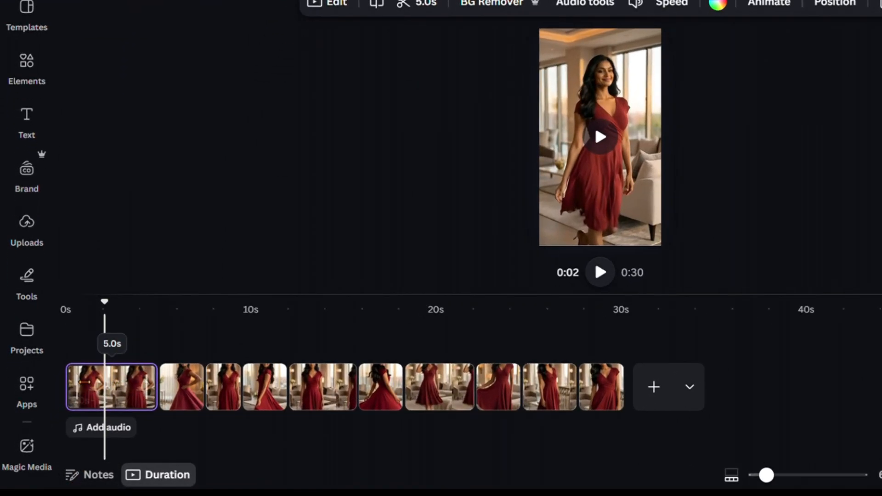
{"action": "left_click_drag", "start_coordinate": [76, 385], "coordinate": [96, 389]}
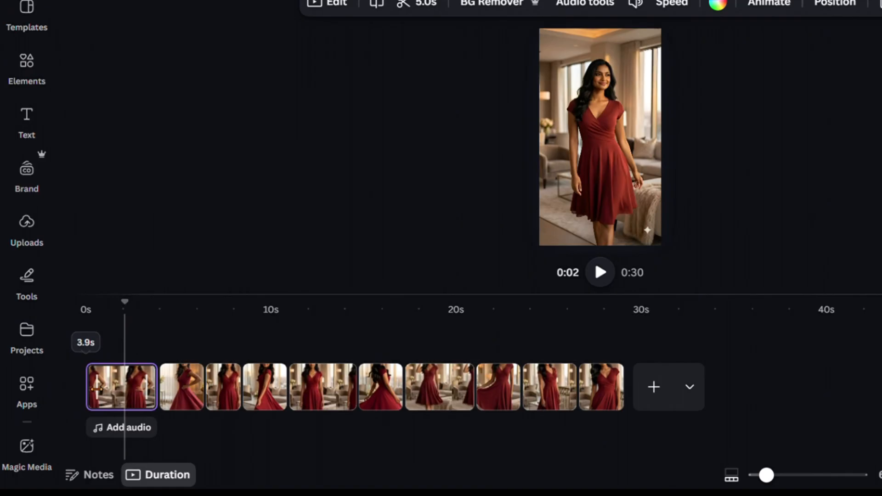
{"action": "left_click_drag", "start_coordinate": [97, 390], "coordinate": [94, 390]}
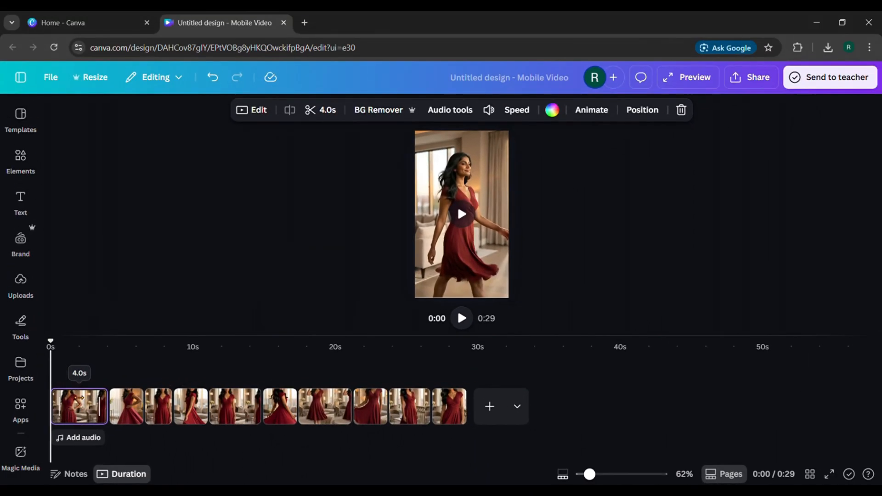
- Slow the video clip on the third page to a speed of 0.5
{"action": "left_click", "coordinate": [155, 404]}
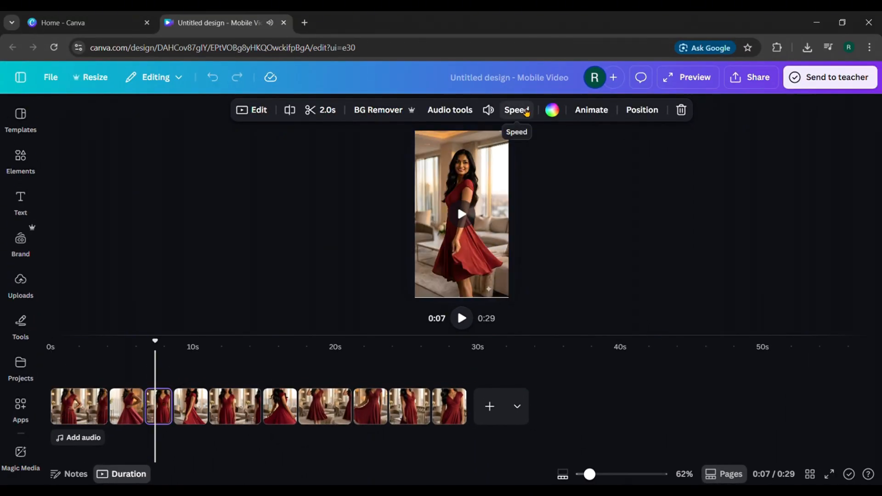
{"action": "left_click", "coordinate": [521, 110]}
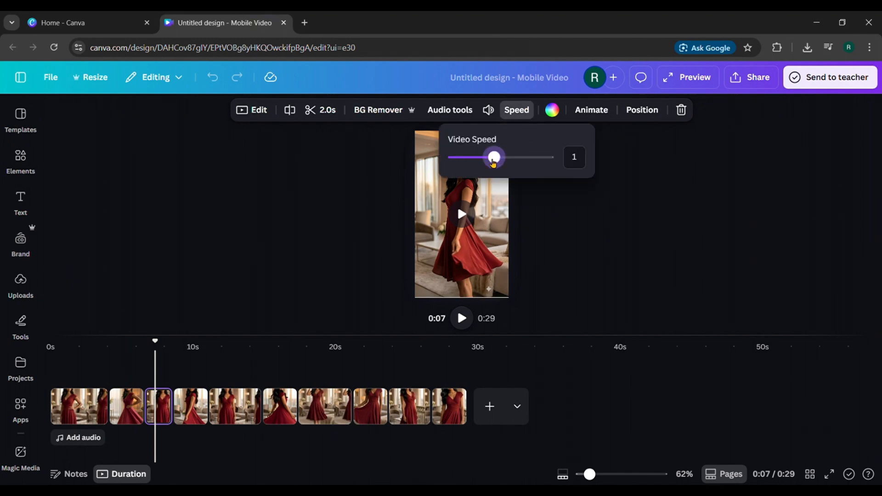
{"action": "left_click_drag", "start_coordinate": [500, 161], "coordinate": [488, 164]}
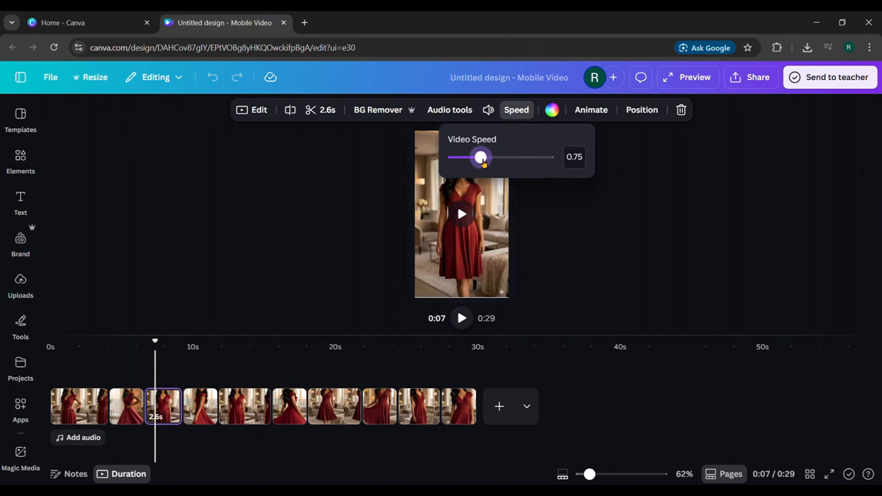
{"action": "left_click_drag", "start_coordinate": [481, 163], "coordinate": [467, 160]}
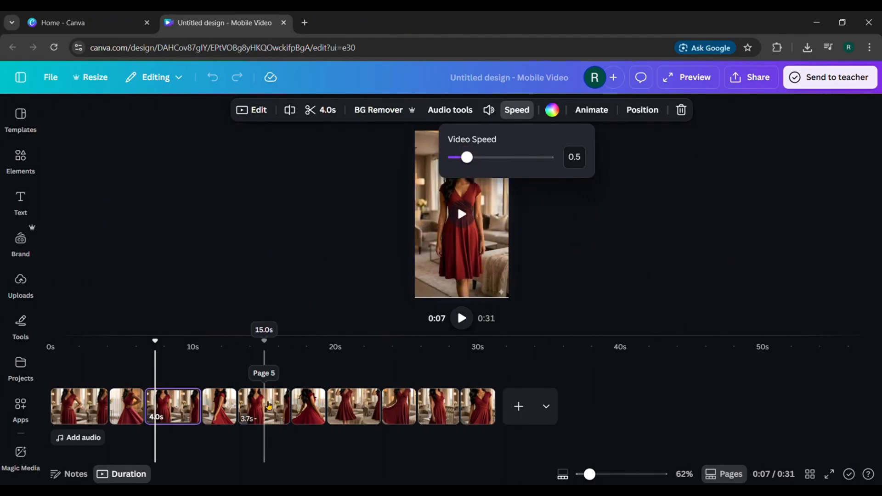
- Slow the video clip on the fifth page to a speed of 0.9
{"action": "left_click", "coordinate": [264, 404]}
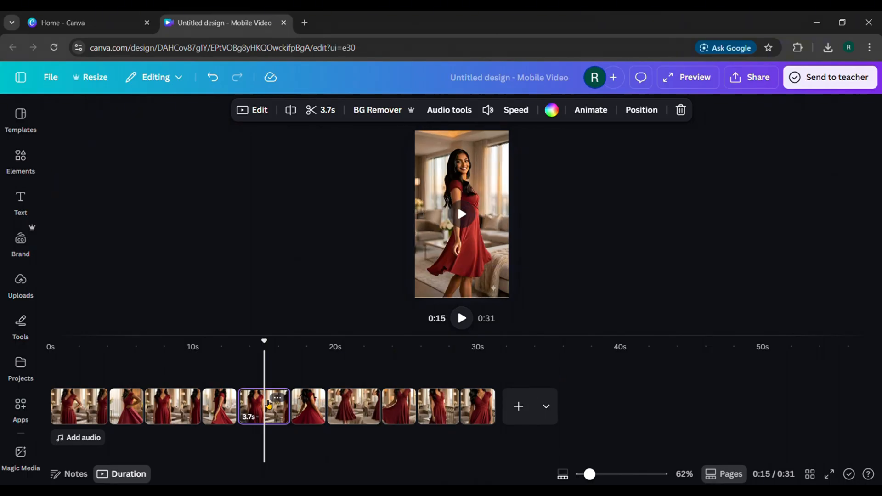
{"action": "left_click", "coordinate": [522, 110]}
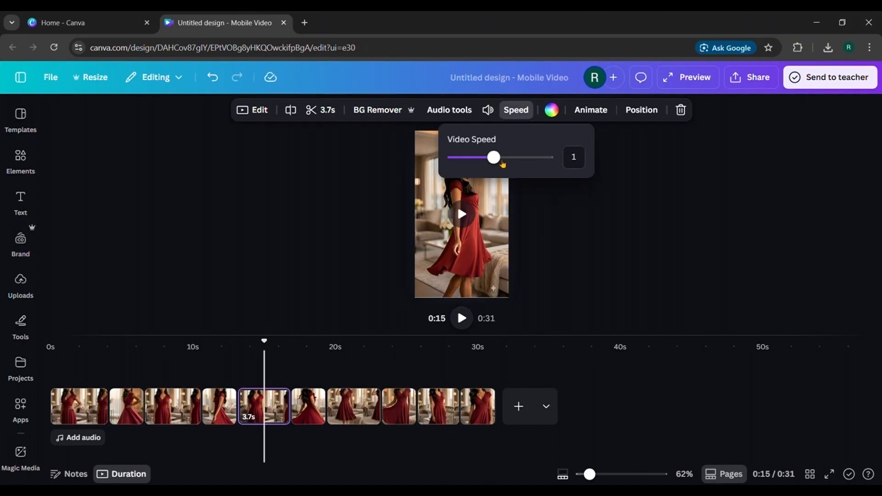
{"action": "left_click_drag", "start_coordinate": [496, 165], "coordinate": [489, 166]}
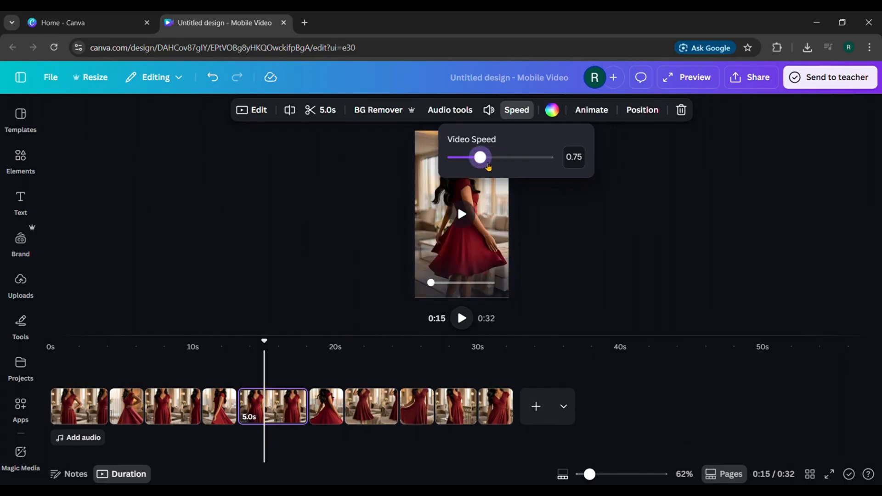
{"action": "left_click", "coordinate": [563, 158]}
{"action": "type", "text": "0.9"}
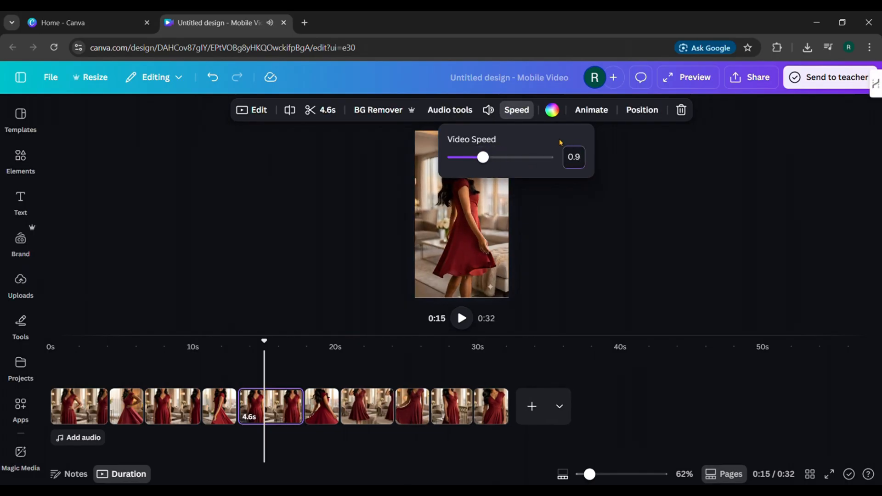
{"action": "key", "text": "Return"}
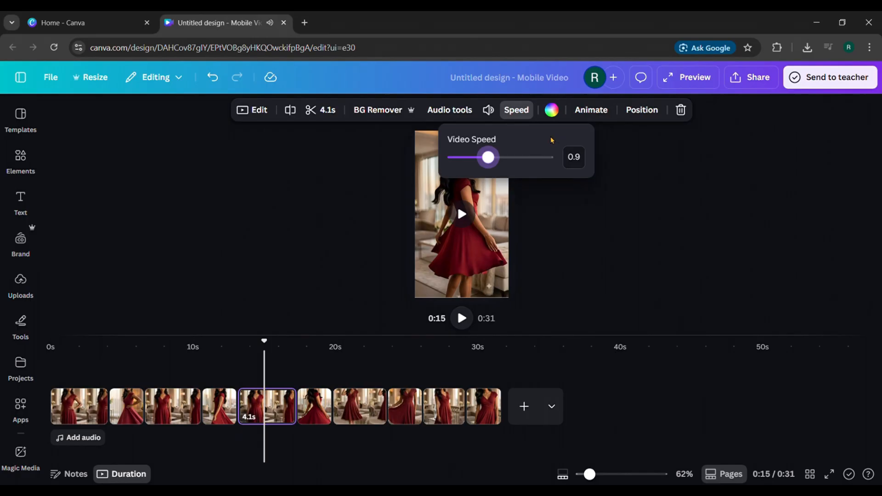
- Review the timeline's clips and still images page by page, checking their durations from the first page to the last
{"action": "left_click", "coordinate": [354, 404]}
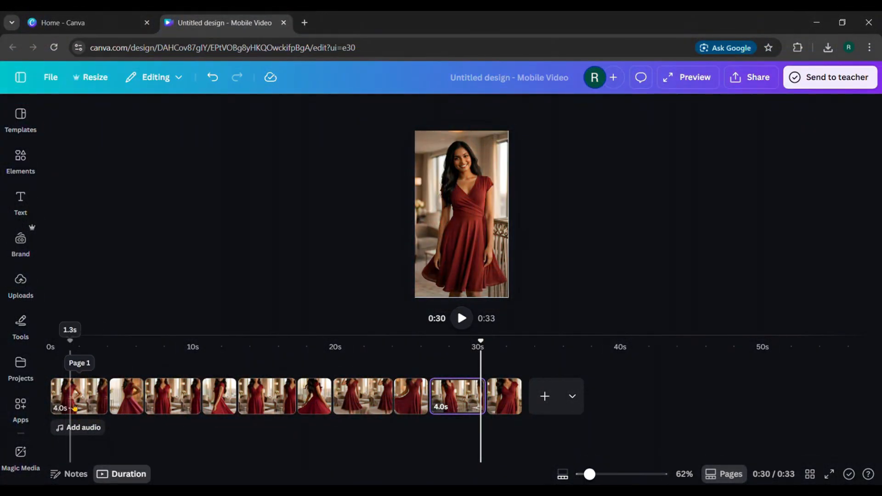
{"action": "left_click", "coordinate": [74, 405]}
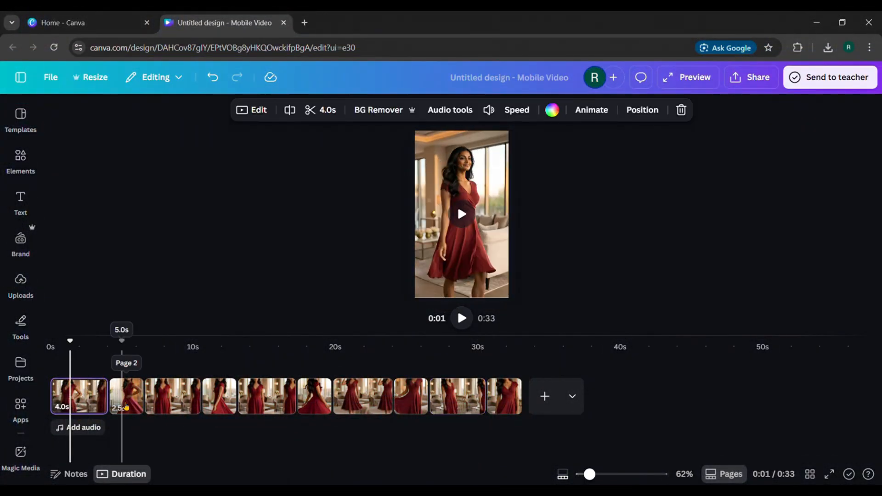
{"action": "left_click", "coordinate": [124, 397]}
{"action": "left_click", "coordinate": [184, 396]}
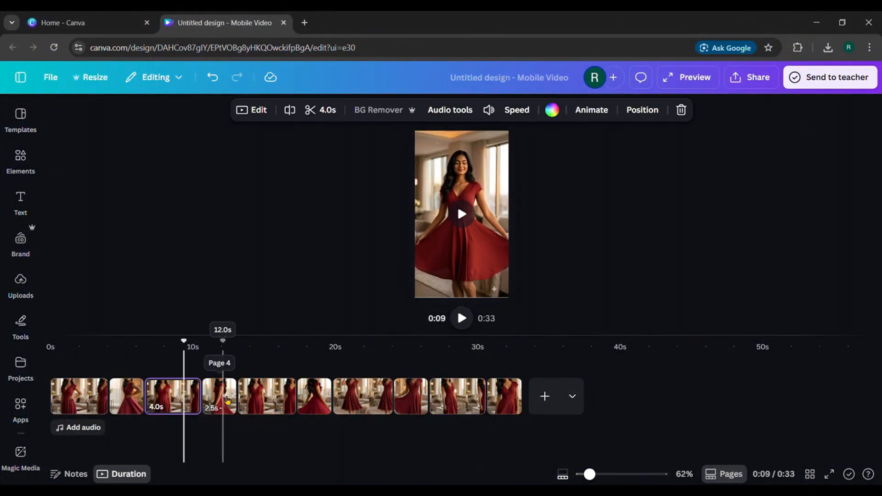
{"action": "left_click", "coordinate": [223, 396]}
{"action": "left_click", "coordinate": [262, 396]}
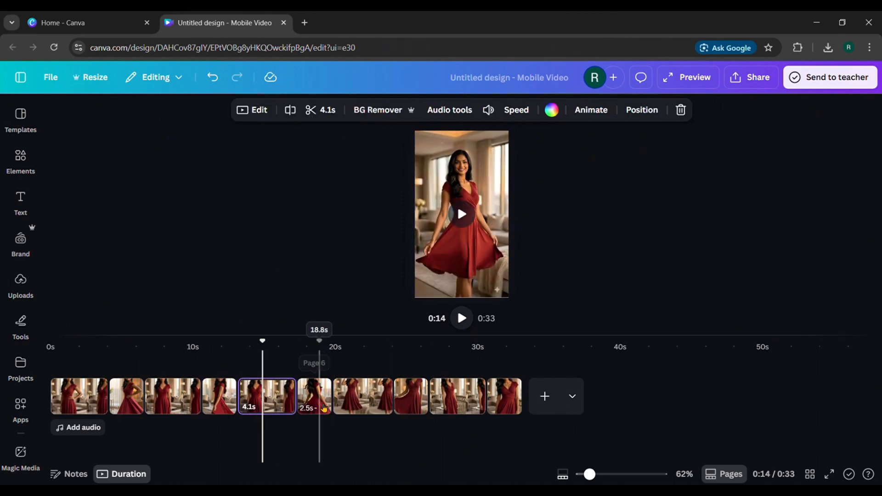
{"action": "left_click", "coordinate": [319, 396]}
{"action": "left_click", "coordinate": [367, 397]}
{"action": "left_click", "coordinate": [410, 396]}
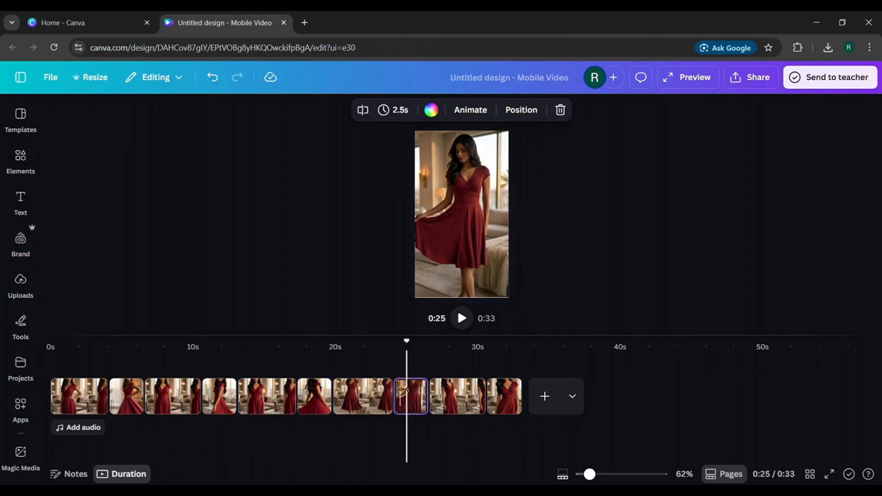
{"action": "left_click", "coordinate": [462, 395]}
{"action": "left_click", "coordinate": [504, 395]}
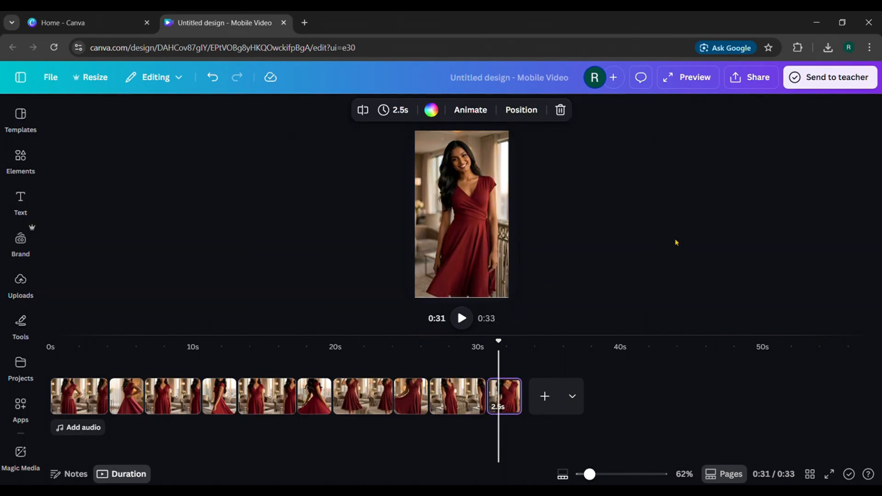
{"action": "left_click", "coordinate": [677, 242]}
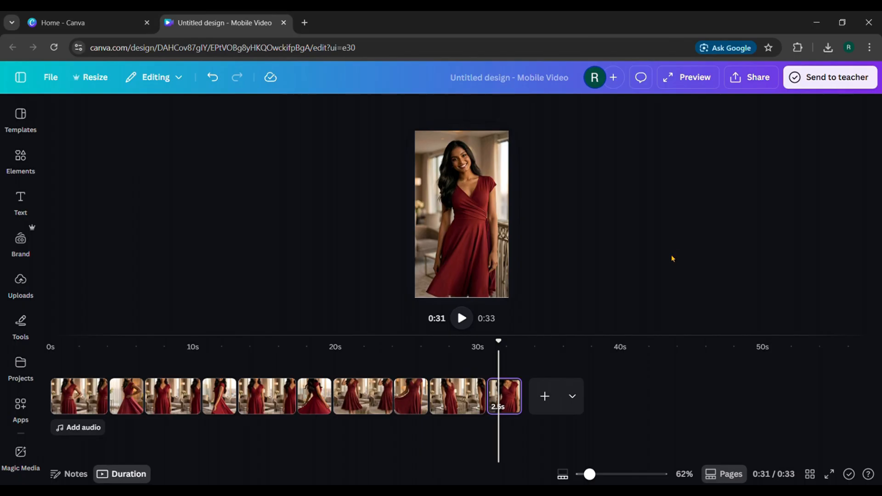
- Detach the still image on the second page from the background and enlarge it to fill the whole page
{"action": "left_click", "coordinate": [127, 367]}
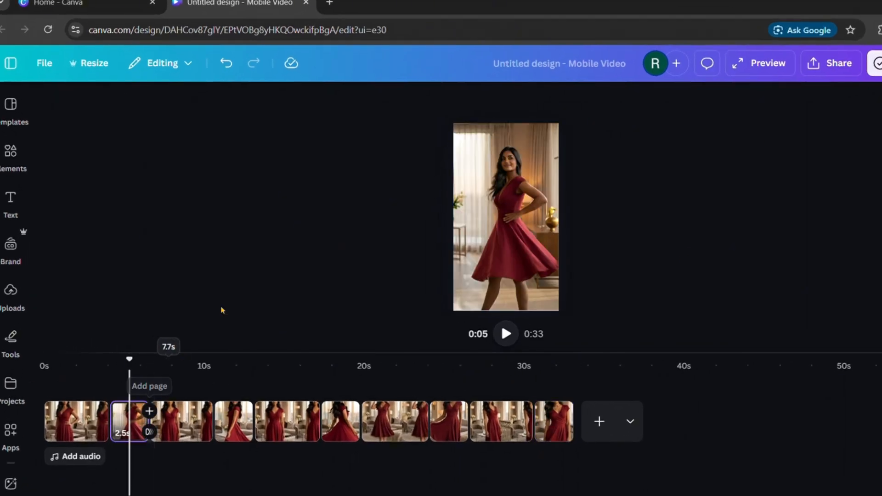
{"action": "left_click", "coordinate": [484, 197]}
{"action": "right_click", "coordinate": [484, 197]}
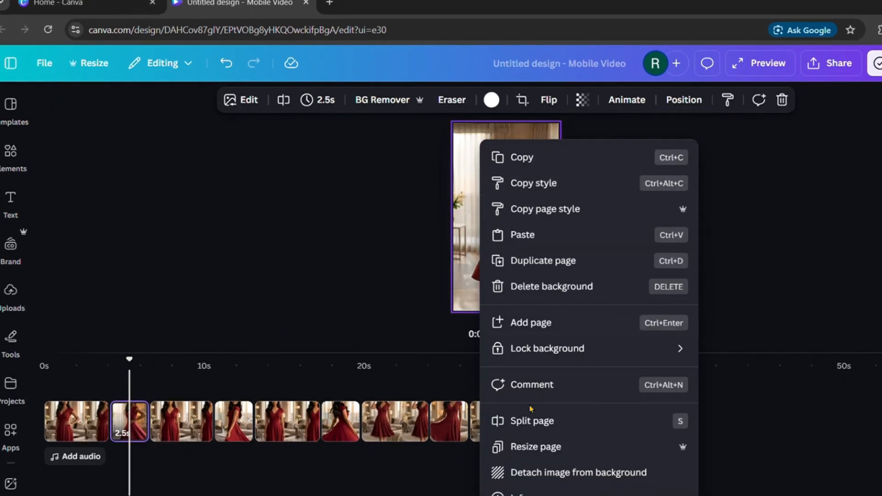
{"action": "left_click", "coordinate": [540, 482]}
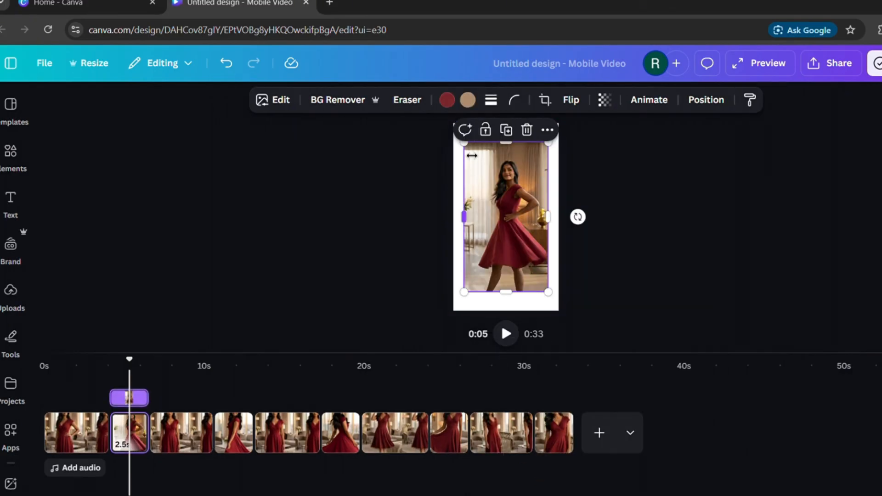
{"action": "left_click_drag", "start_coordinate": [472, 156], "coordinate": [459, 137]}
{"action": "left_click_drag", "start_coordinate": [550, 295], "coordinate": [565, 317]}
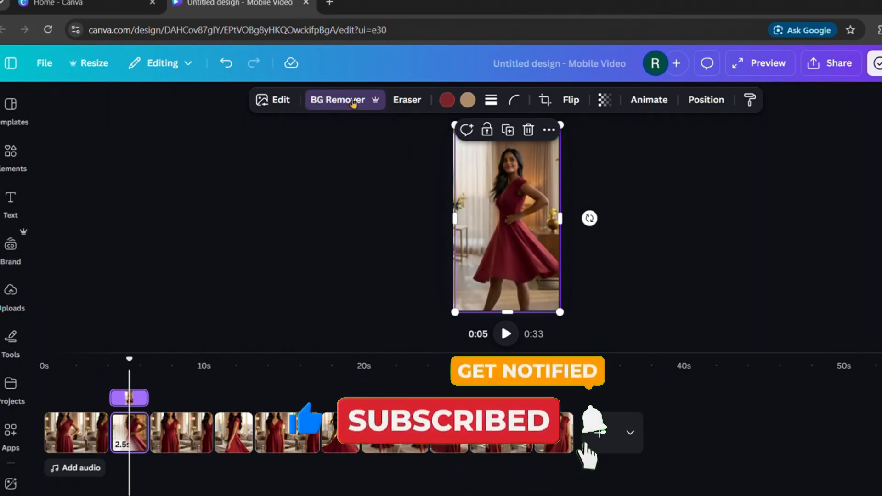
- Duplicate the second page's image, remove the copy's background and align the copy exactly over the original
{"action": "left_click_drag", "start_coordinate": [510, 265], "coordinate": [532, 271]}
{"action": "left_click_drag", "start_coordinate": [517, 190], "coordinate": [519, 189]}
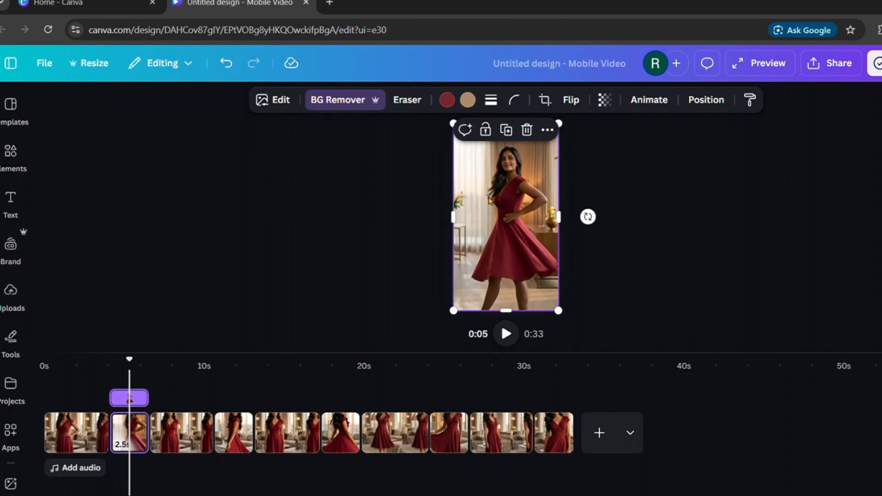
- Detach the still image on the fourth page from the background and enlarge it to fill the whole page
{"action": "left_click", "coordinate": [234, 396]}
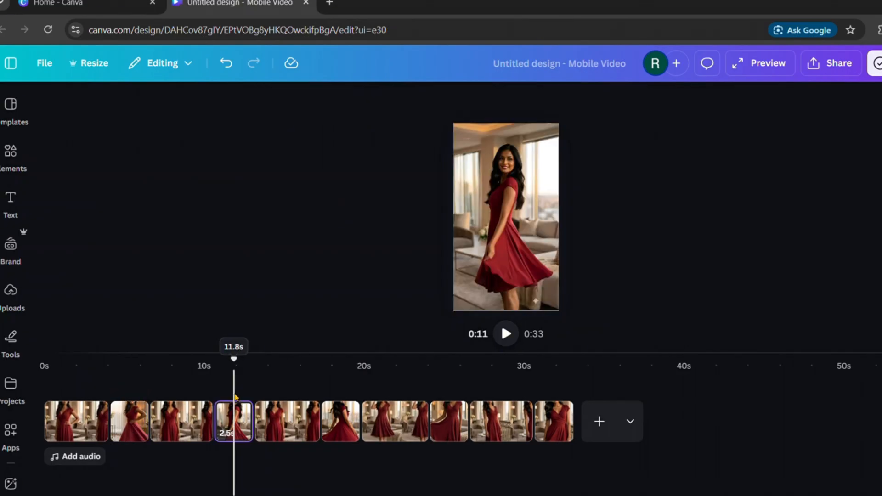
{"action": "left_click", "coordinate": [504, 231]}
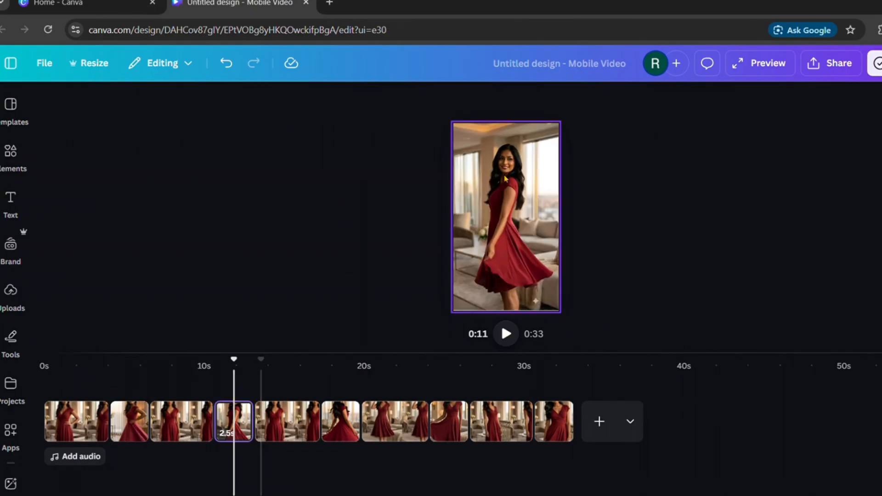
{"action": "right_click", "coordinate": [505, 229]}
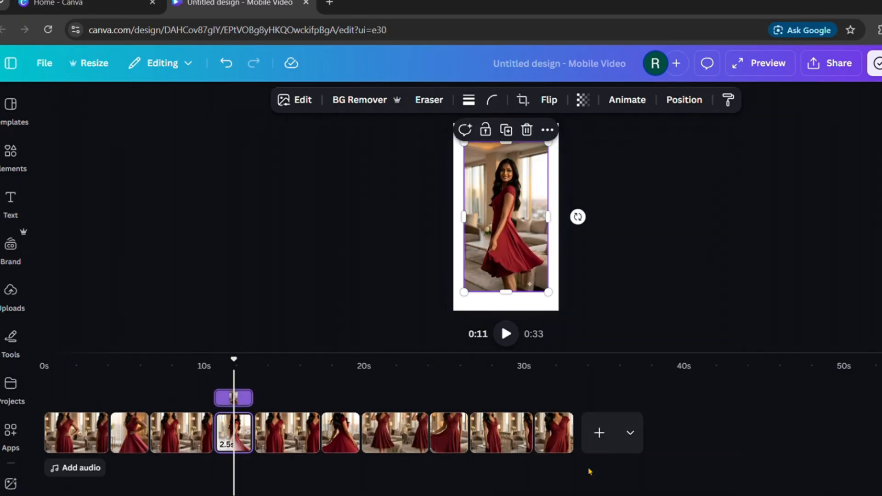
{"action": "left_click", "coordinate": [574, 472]}
{"action": "left_click_drag", "start_coordinate": [464, 143], "coordinate": [453, 123]}
{"action": "left_click_drag", "start_coordinate": [558, 288], "coordinate": [559, 310]}
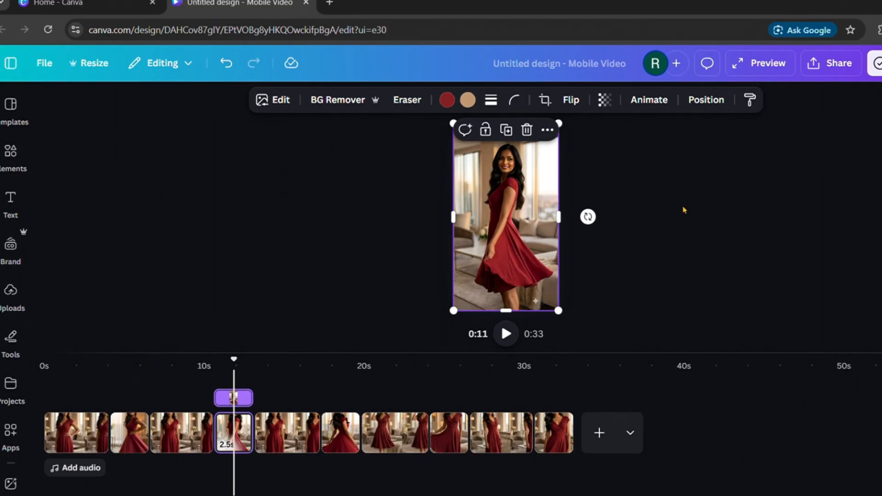
- Duplicate the fourth page's image, align the copy exactly over the original and remove the copy's background
{"action": "left_click", "coordinate": [507, 133]}
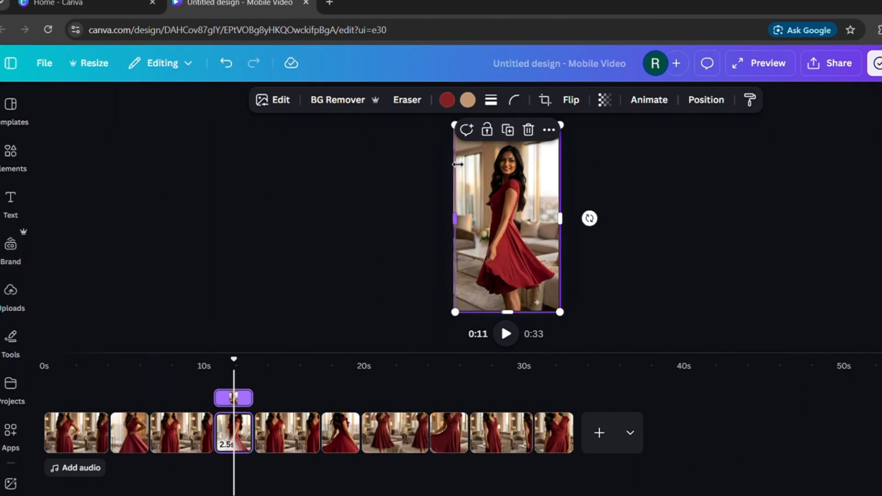
{"action": "left_click_drag", "start_coordinate": [516, 231], "coordinate": [514, 229]}
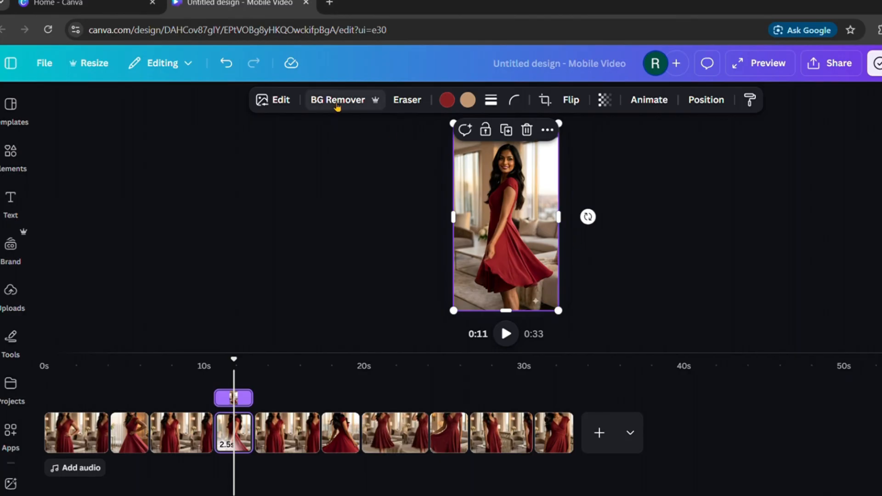
{"action": "left_click", "coordinate": [337, 102]}
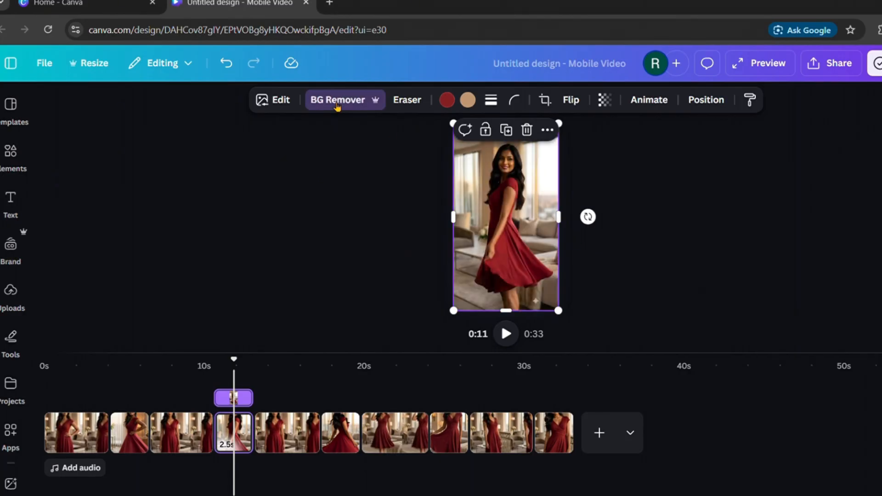
{"action": "mouse_move", "coordinate": [513, 196]}
{"action": "left_mouse_down"}
{"action": "mouse_move", "coordinate": [523, 217]}
{"action": "mouse_move", "coordinate": [533, 207]}
{"action": "mouse_move", "coordinate": [510, 185]}
{"action": "left_mouse_up"}
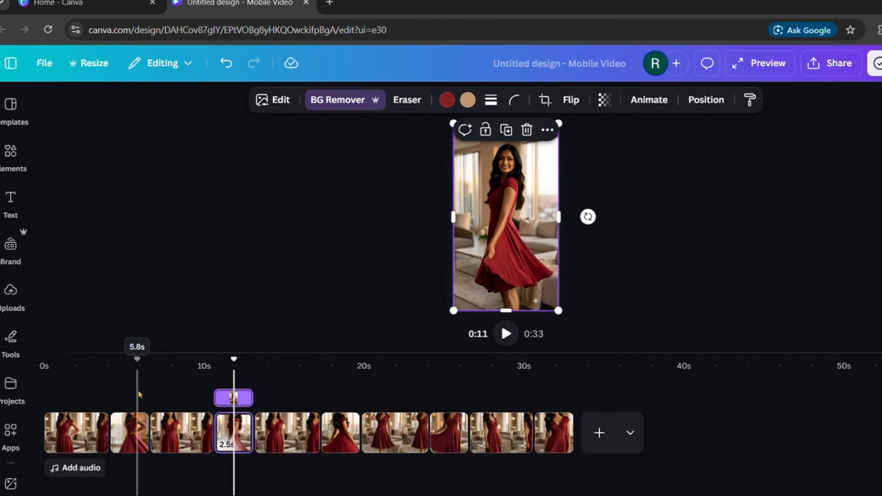
{"action": "left_click", "coordinate": [343, 437]}
{"action": "left_click", "coordinate": [455, 435]}
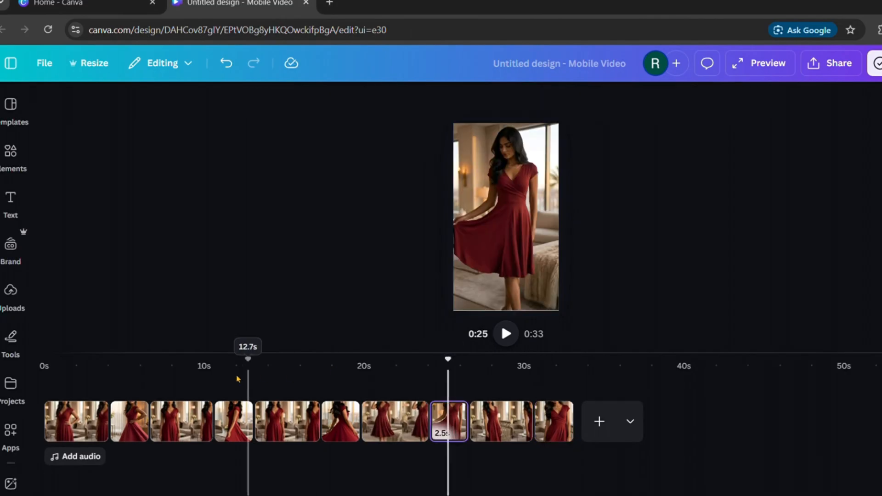
- Set the Shadows adjustment of the background-removed image on the second page to 80
{"action": "left_click", "coordinate": [127, 382]}
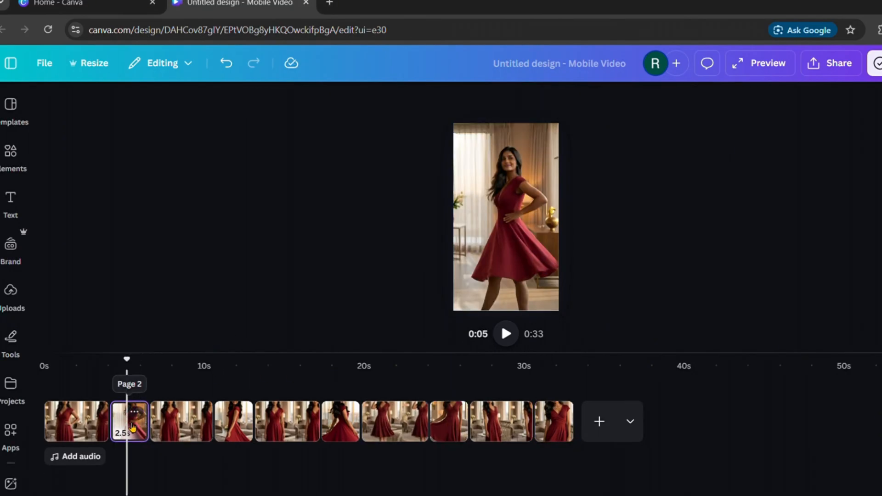
{"action": "left_click", "coordinate": [496, 202]}
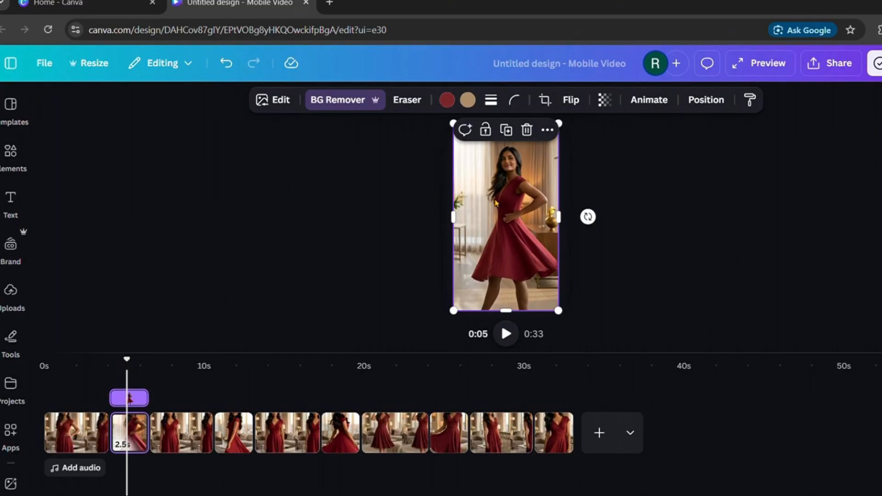
{"action": "left_click", "coordinate": [278, 100]}
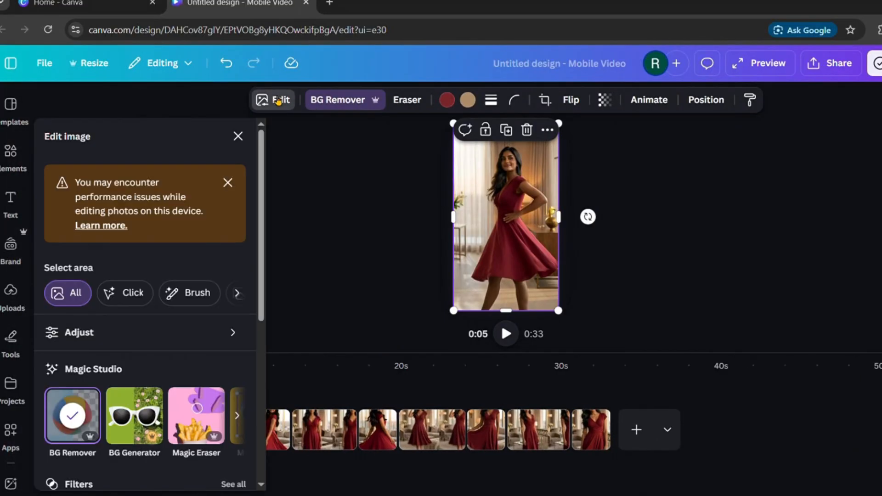
{"action": "left_click", "coordinate": [227, 182]}
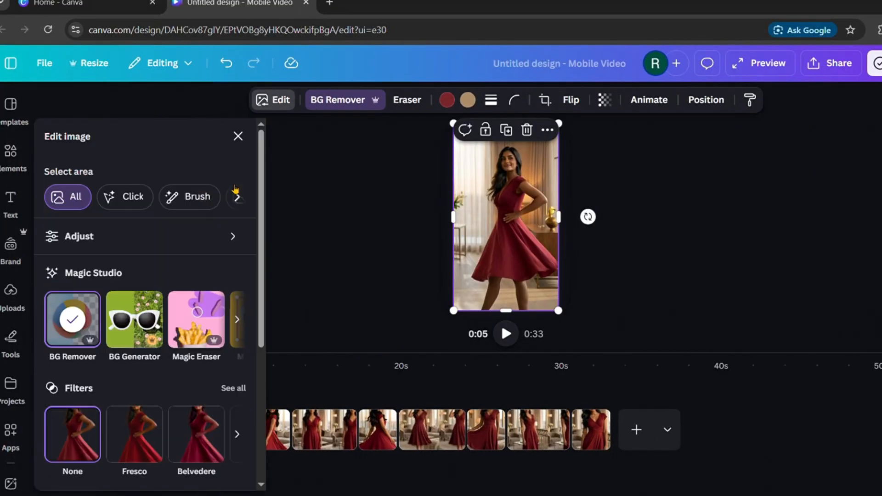
{"action": "left_click", "coordinate": [235, 236]}
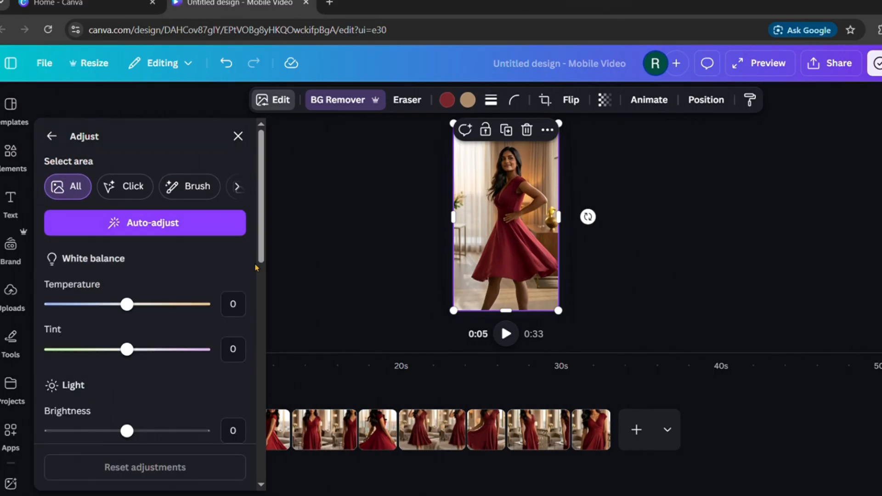
{"action": "scroll", "coordinate": [254, 264], "scroll_direction": "down", "scroll_amount": 7}
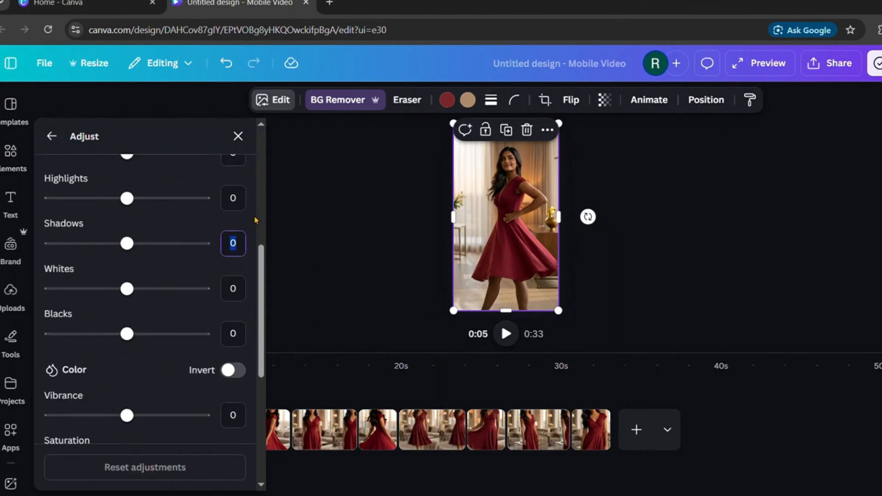
{"action": "key", "text": "Return"}
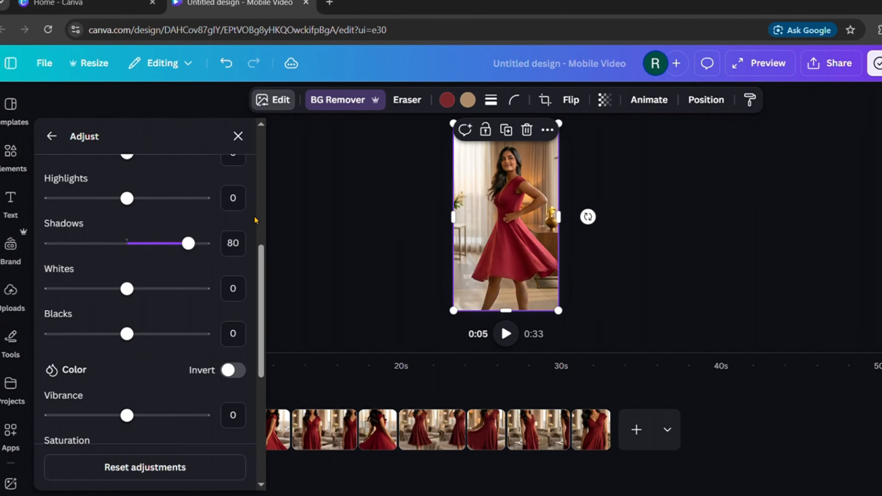
{"action": "mouse_move", "coordinate": [476, 166]}
{"action": "left_mouse_down"}
{"action": "mouse_move", "coordinate": [475, 187]}
{"action": "mouse_move", "coordinate": [477, 169]}
{"action": "left_mouse_up"}
- Set the Sharpness of the second page's background-removed image to 10 in its texture adjustments
{"action": "scroll", "coordinate": [262, 340], "scroll_direction": "down", "scroll_amount": 3}
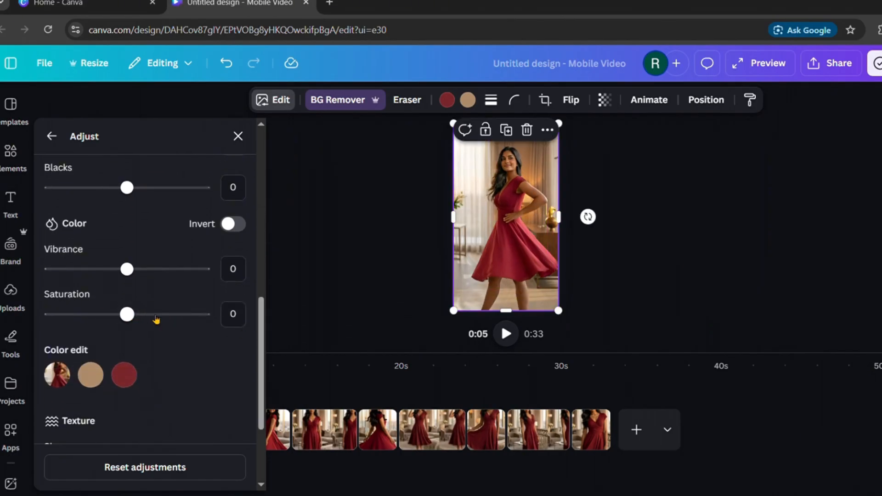
{"action": "left_click_drag", "start_coordinate": [255, 374], "coordinate": [266, 419]}
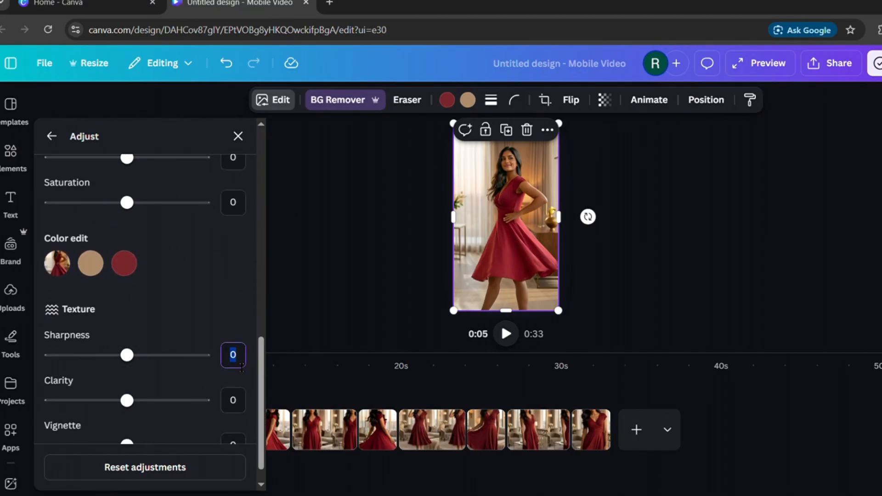
{"action": "type", "text": "10"}
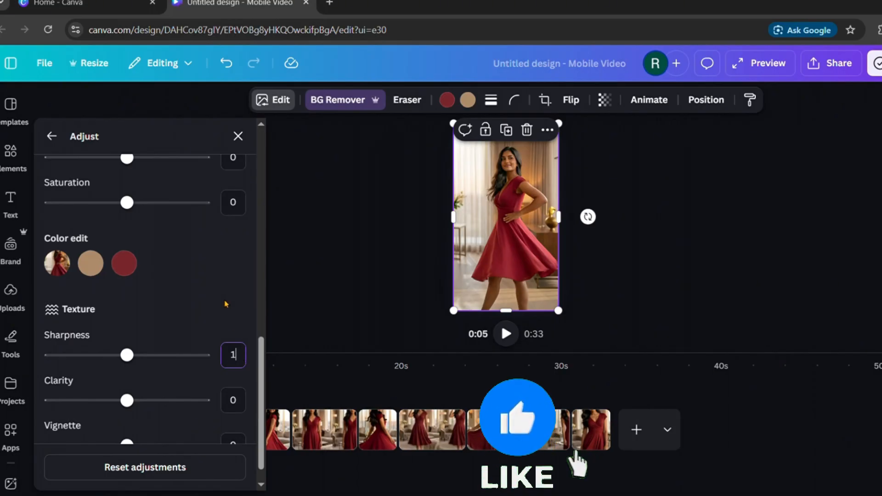
{"action": "key", "text": "Return"}
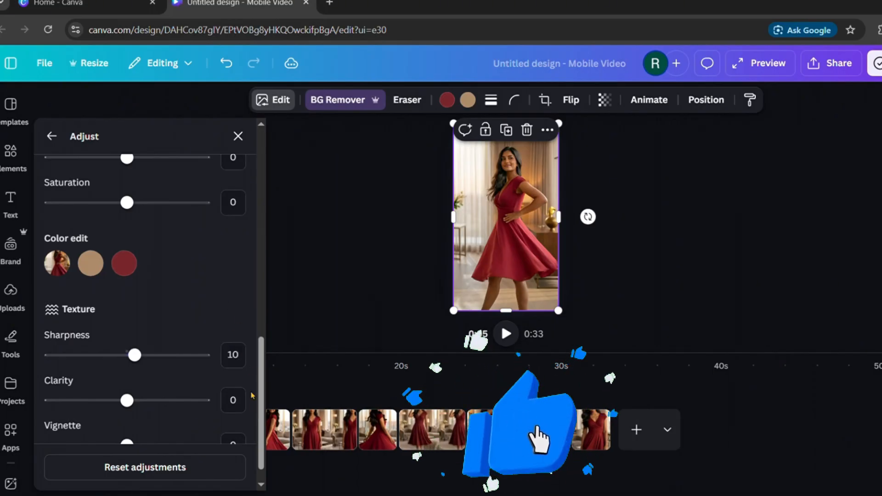
{"action": "scroll", "coordinate": [215, 294], "scroll_direction": "up", "scroll_amount": 10}
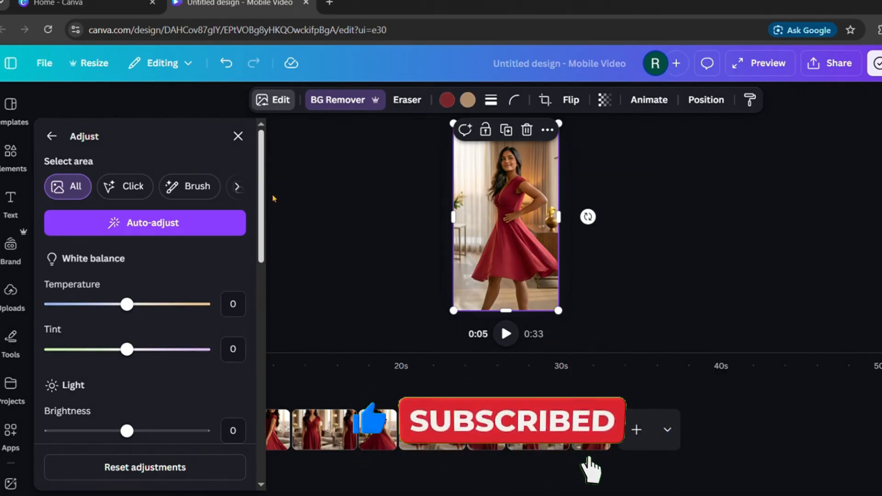
- Apply the Outline shadow effect to the second page's background-removed image and set its size to 4
{"action": "left_click", "coordinate": [52, 137]}
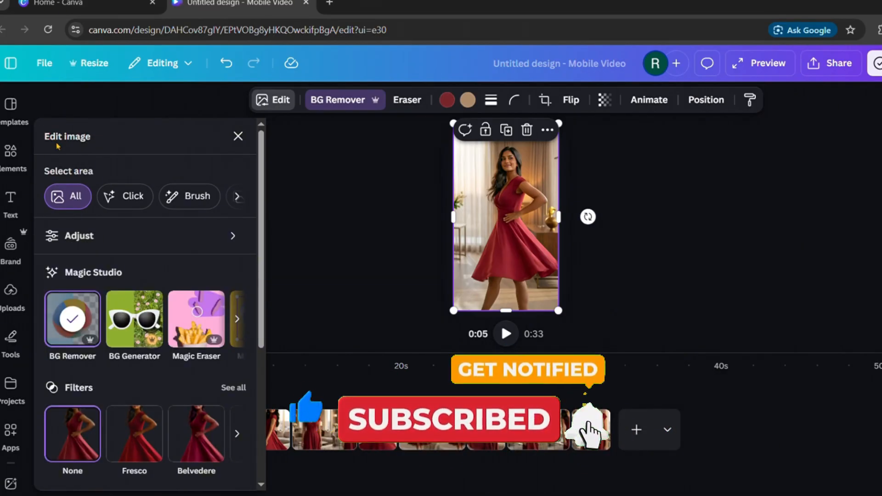
{"action": "scroll", "coordinate": [160, 263], "scroll_direction": "down", "scroll_amount": 5}
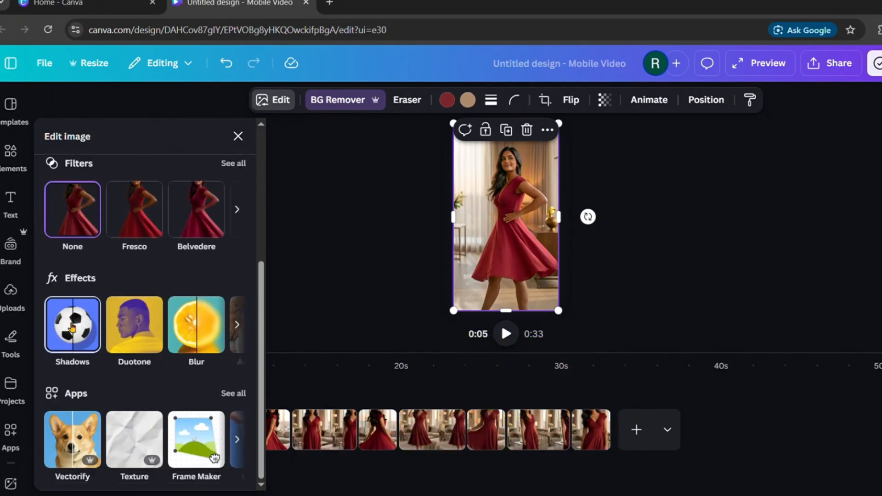
{"action": "left_click", "coordinate": [72, 327]}
{"action": "left_click", "coordinate": [211, 288]}
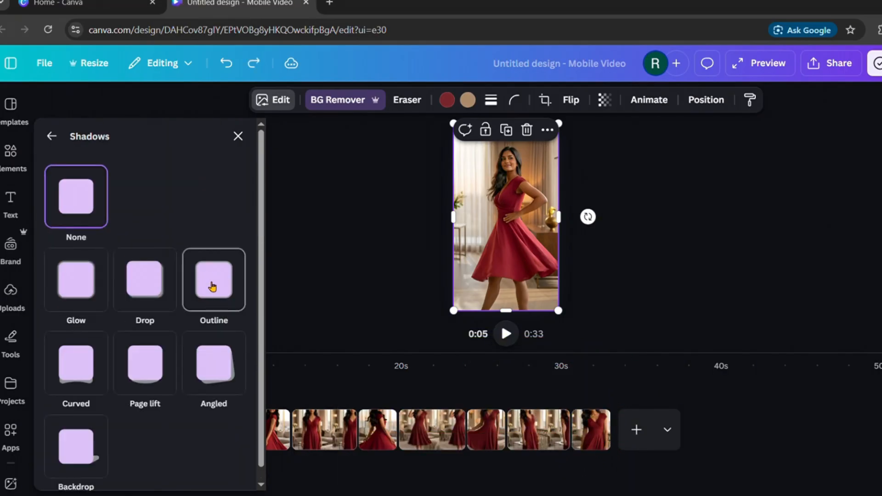
{"action": "scroll", "coordinate": [265, 286], "scroll_direction": "down", "scroll_amount": 1}
{"action": "scroll", "coordinate": [265, 286], "scroll_direction": "down", "scroll_amount": 3}
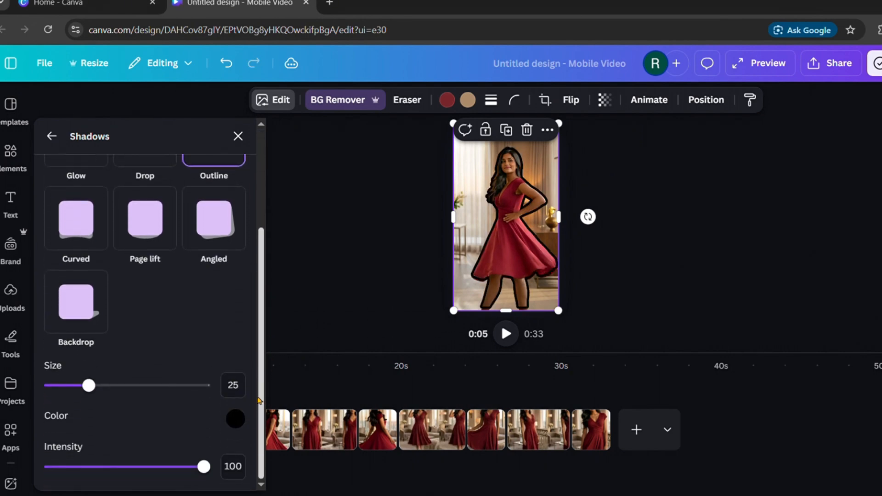
{"action": "type", "text": "4"}
{"action": "key", "text": "Return"}
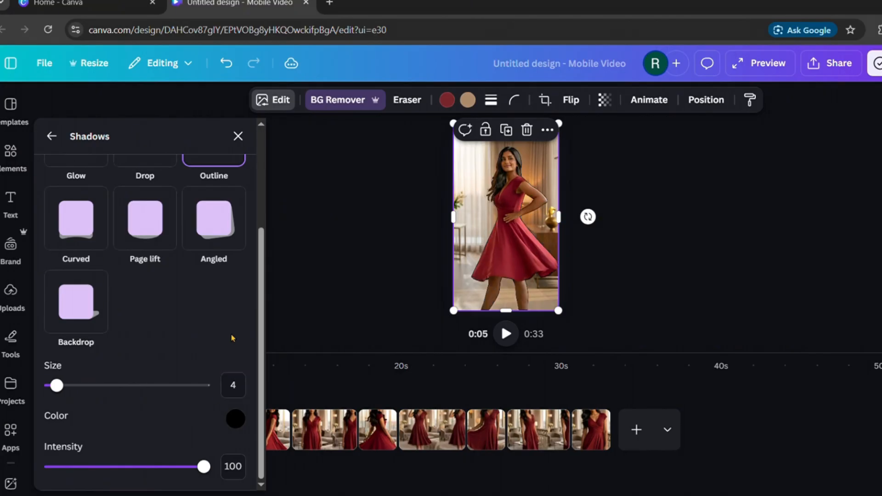
- Change the outline colour around the second page's cut-out to golden yellow and close the effect settings
{"action": "left_click", "coordinate": [235, 420]}
{"action": "left_click", "coordinate": [264, 355]}
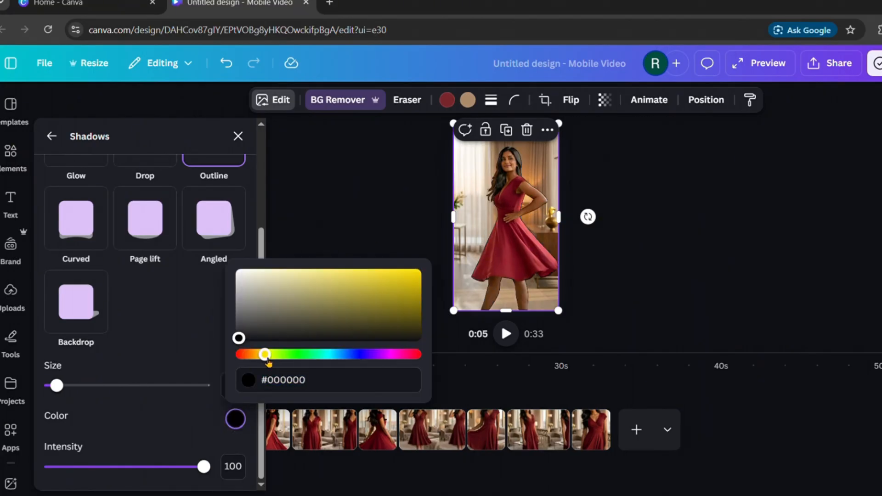
{"action": "left_click", "coordinate": [401, 277]}
{"action": "left_click_drag", "start_coordinate": [402, 280], "coordinate": [403, 282]}
{"action": "left_click", "coordinate": [176, 338]}
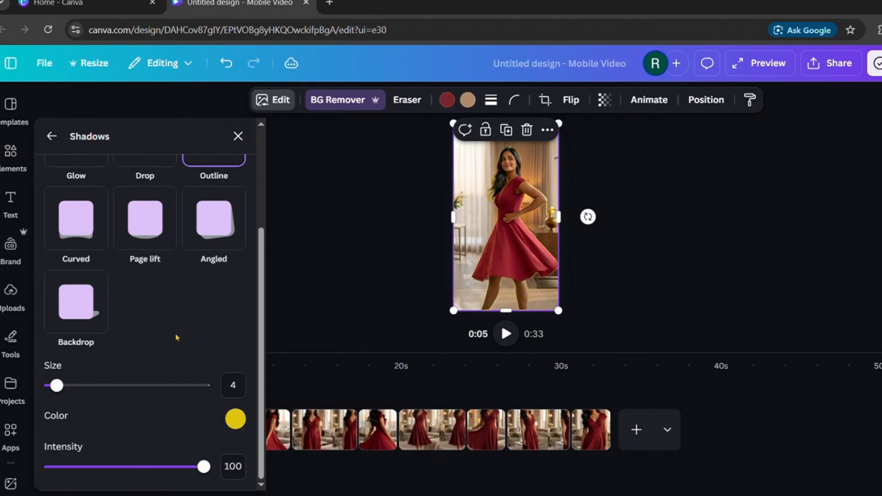
{"action": "left_click", "coordinate": [626, 238]}
- Select the original image layer beneath the cut-out on the second page and blur the whole image at intensity 22
{"action": "left_click", "coordinate": [482, 147]}
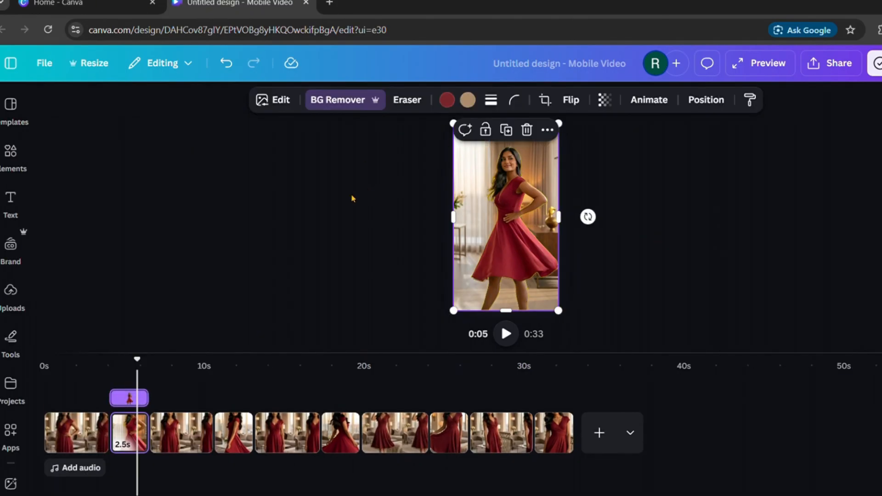
{"action": "left_click", "coordinate": [711, 102]}
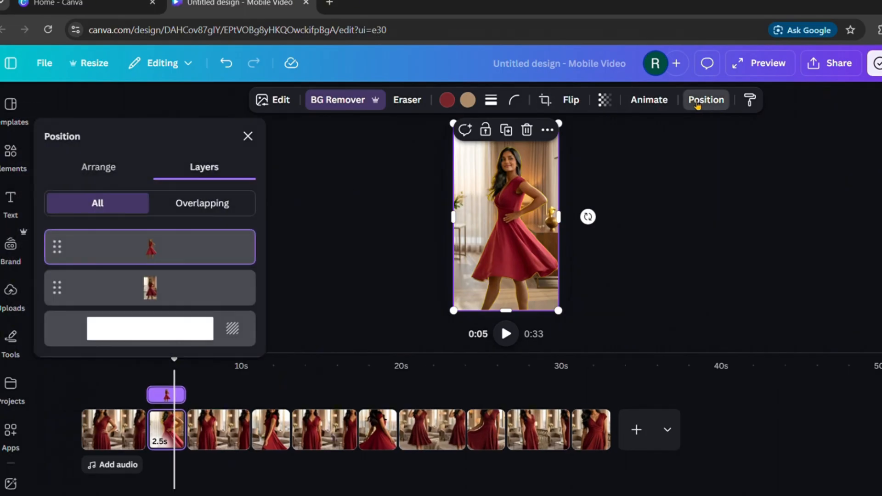
{"action": "left_click", "coordinate": [181, 291]}
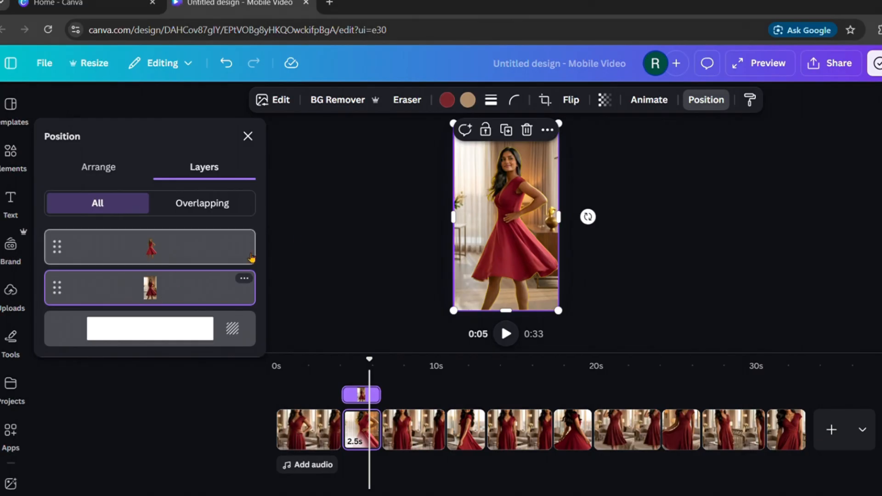
{"action": "left_click", "coordinate": [269, 101]}
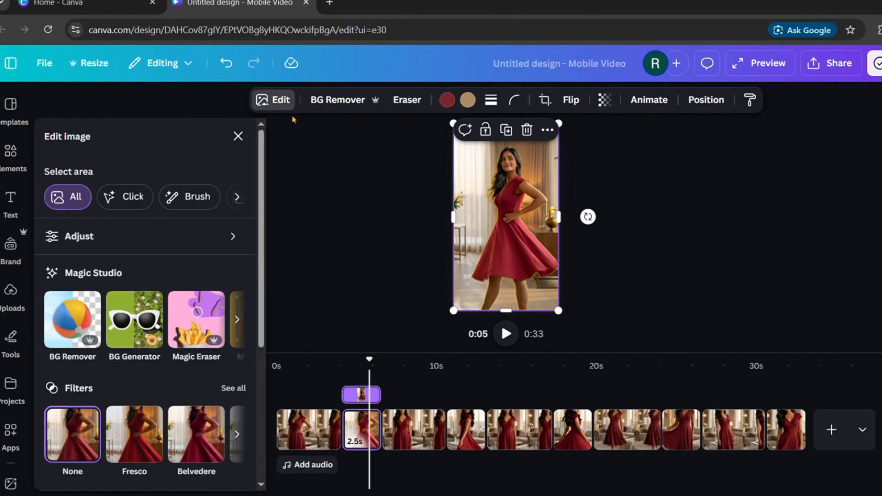
{"action": "scroll", "coordinate": [214, 483], "scroll_direction": "down", "scroll_amount": 4}
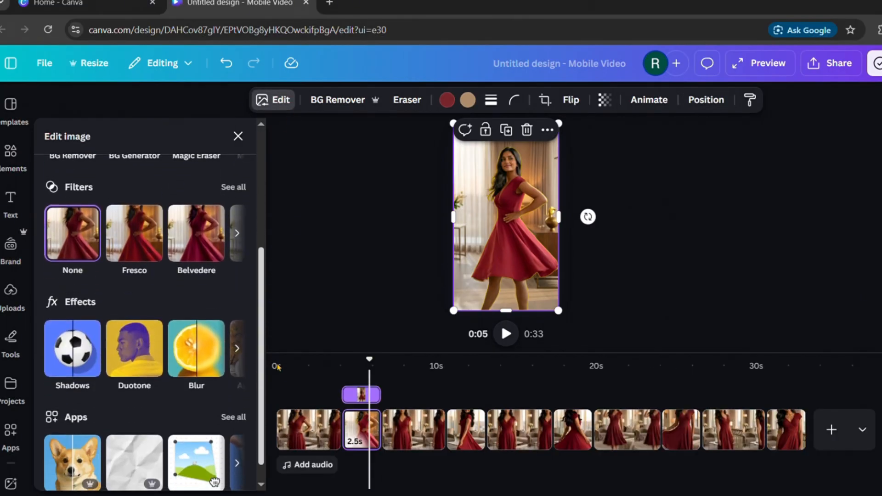
{"action": "left_click", "coordinate": [195, 355]}
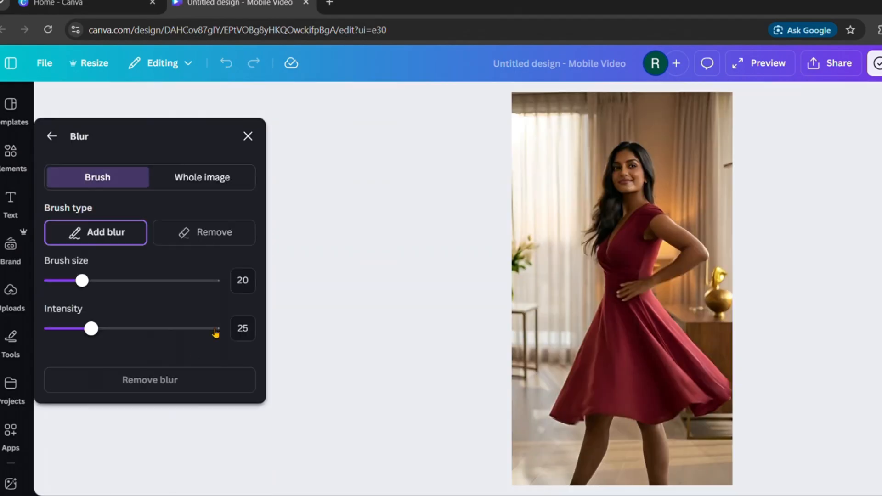
{"action": "left_click", "coordinate": [206, 178]}
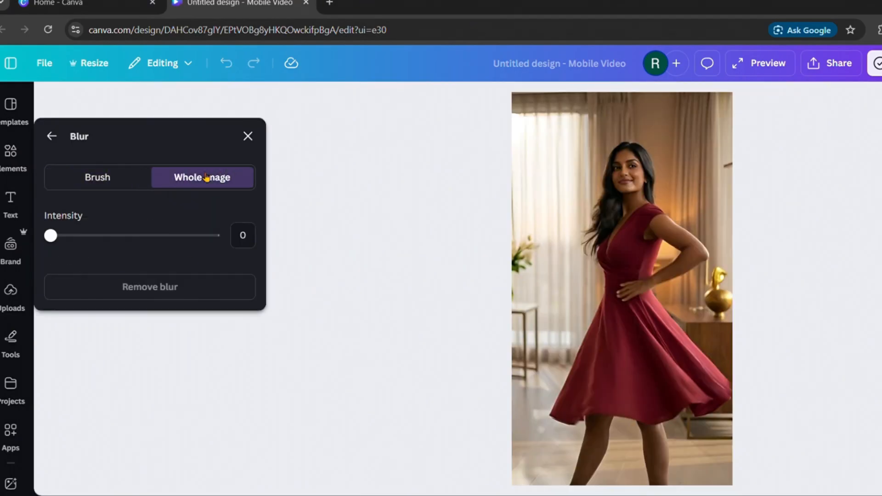
{"action": "left_click_drag", "start_coordinate": [51, 236], "coordinate": [89, 240]}
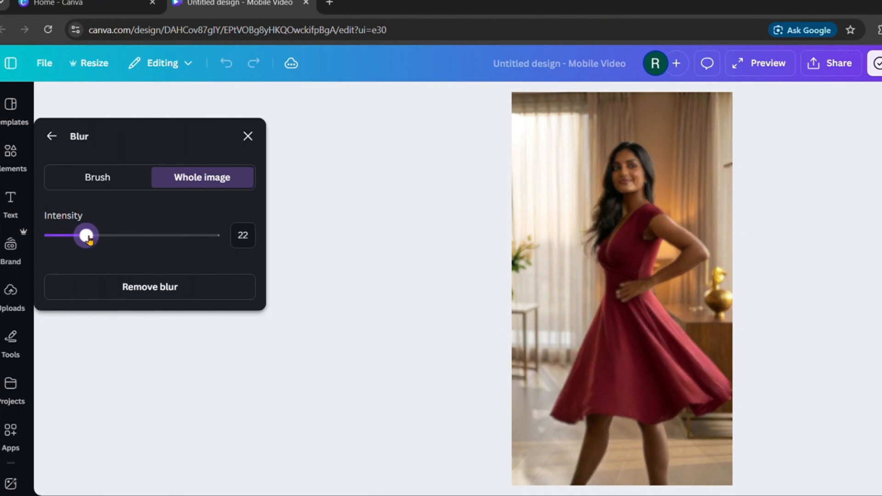
{"action": "left_click", "coordinate": [248, 137]}
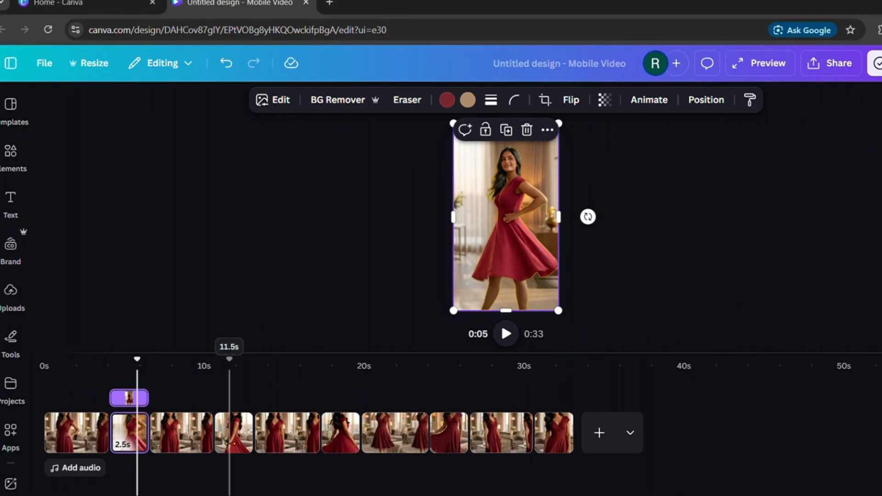
- Select the background-removed image on the fourth page and open its image editing options
{"action": "left_click", "coordinate": [233, 401]}
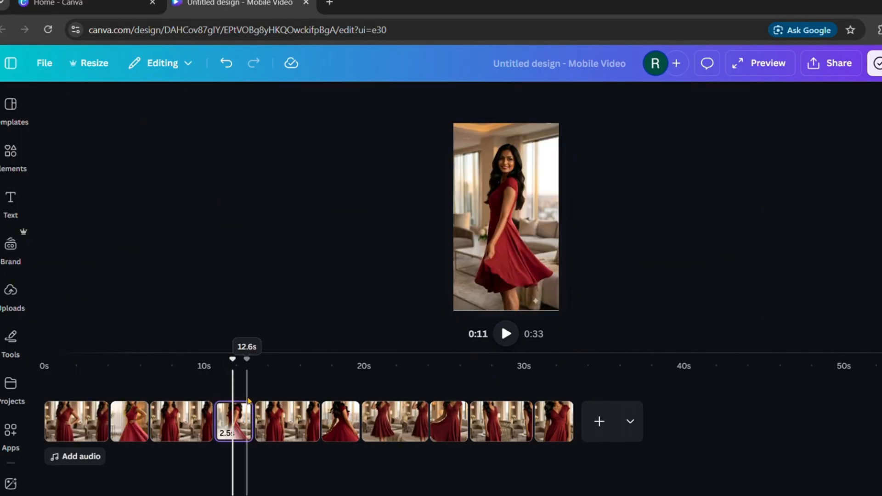
{"action": "left_click", "coordinate": [486, 231]}
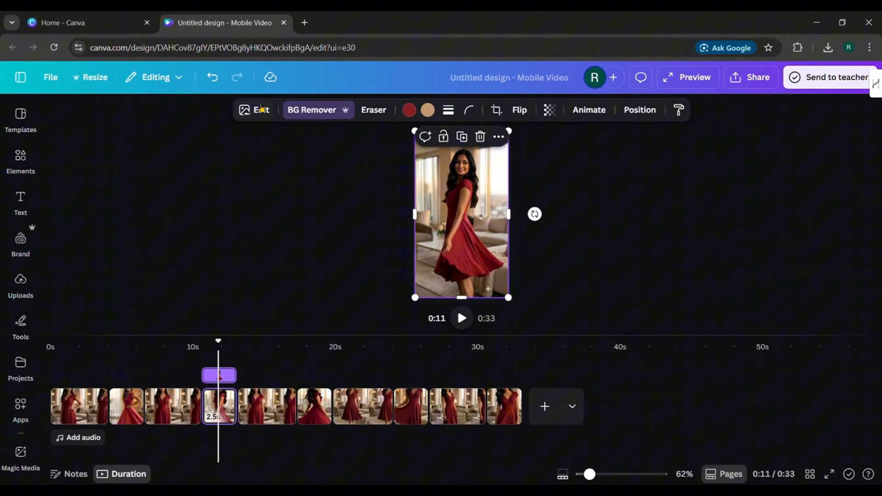
{"action": "left_click", "coordinate": [261, 109]}
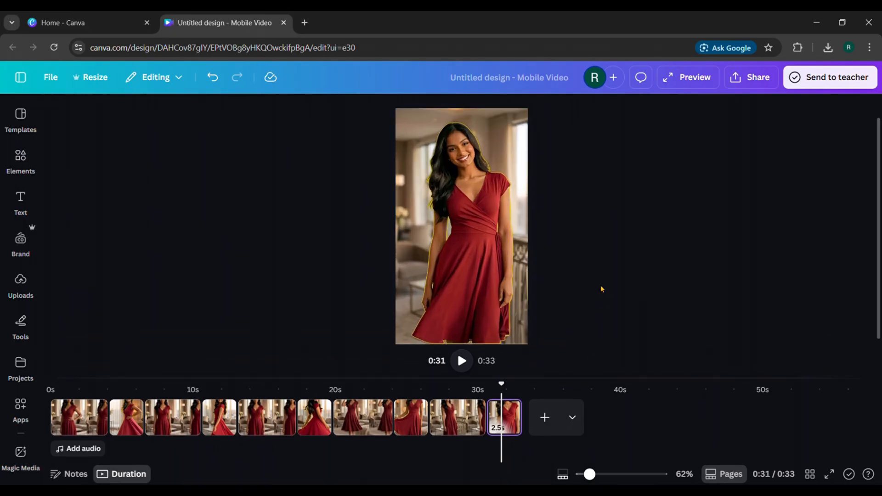
- Review the outlined cut-outs and blurred backgrounds on the eighth, sixth, fourth and second pages
{"action": "left_click", "coordinate": [411, 416]}
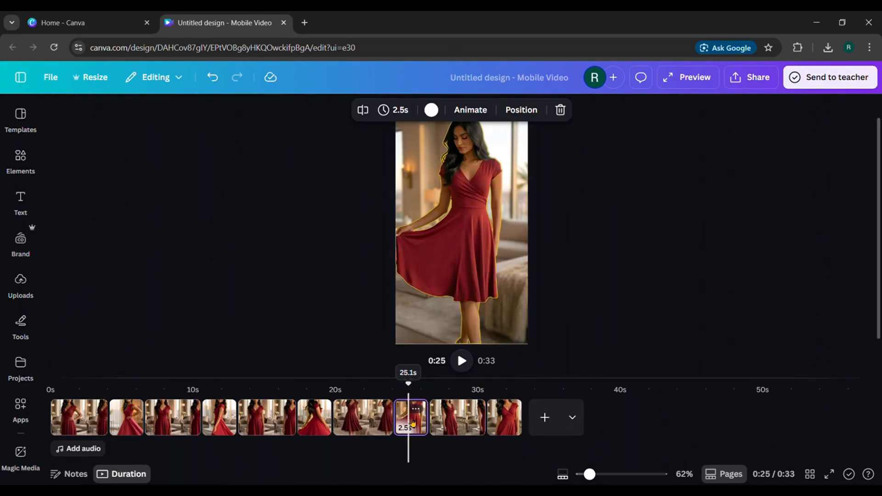
{"action": "left_click", "coordinate": [311, 416]}
{"action": "left_click", "coordinate": [223, 416]}
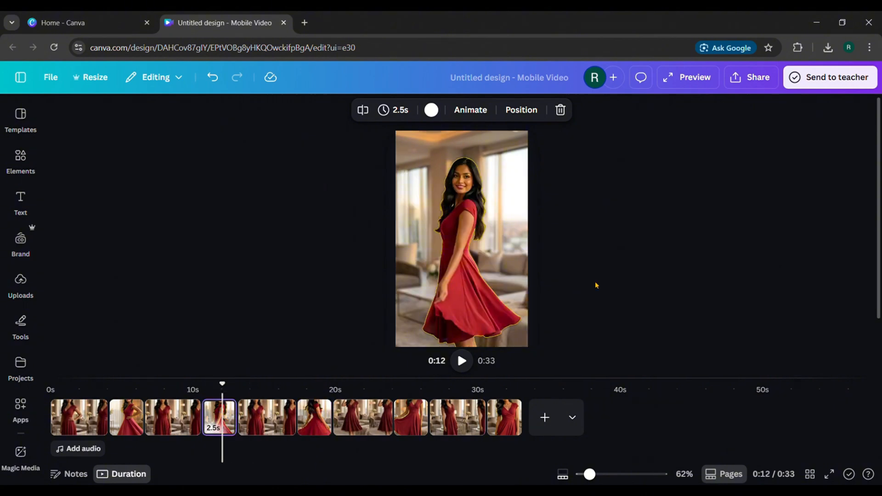
{"action": "left_click", "coordinate": [133, 424]}
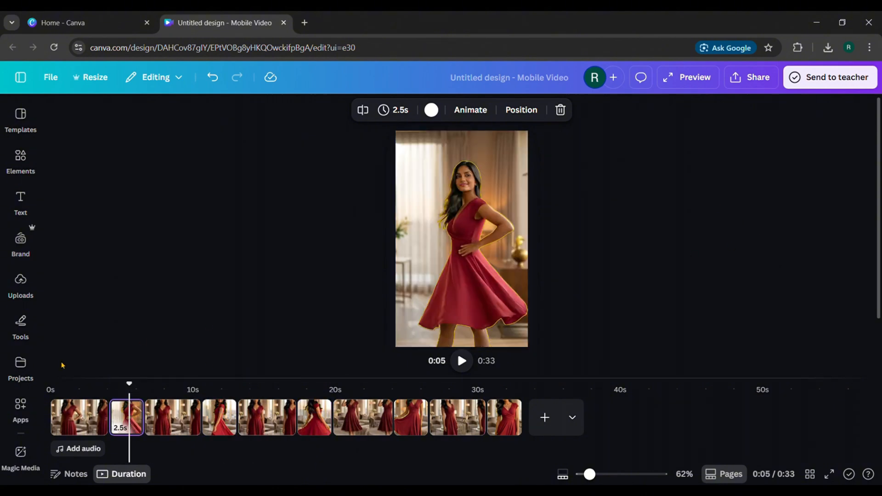
- Download pages 1–10 of the design as an MP4 video in 1080p quality
{"action": "left_click", "coordinate": [735, 86]}
{"action": "left_click", "coordinate": [686, 324]}
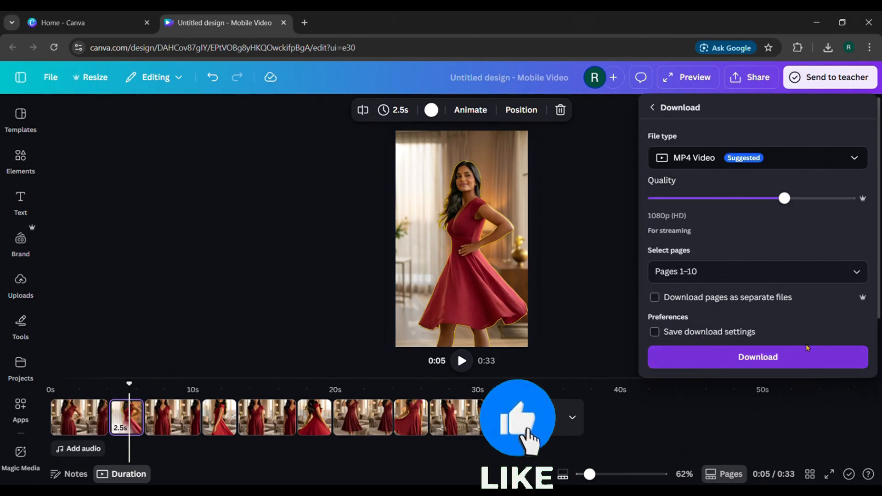
{"action": "left_click", "coordinate": [720, 361]}
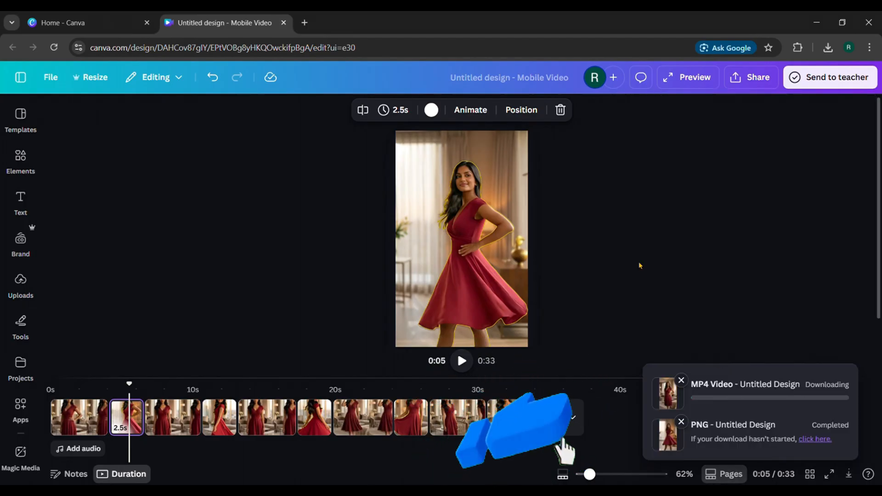